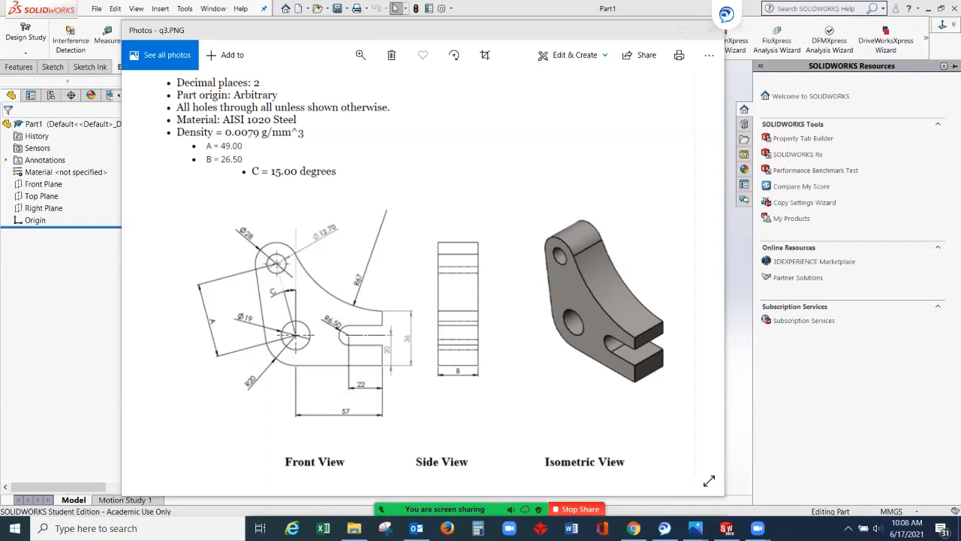
- Circle dimensions A, B and C and their listed values on the q3.PNG reference drawing
mouse_move(444, 509)
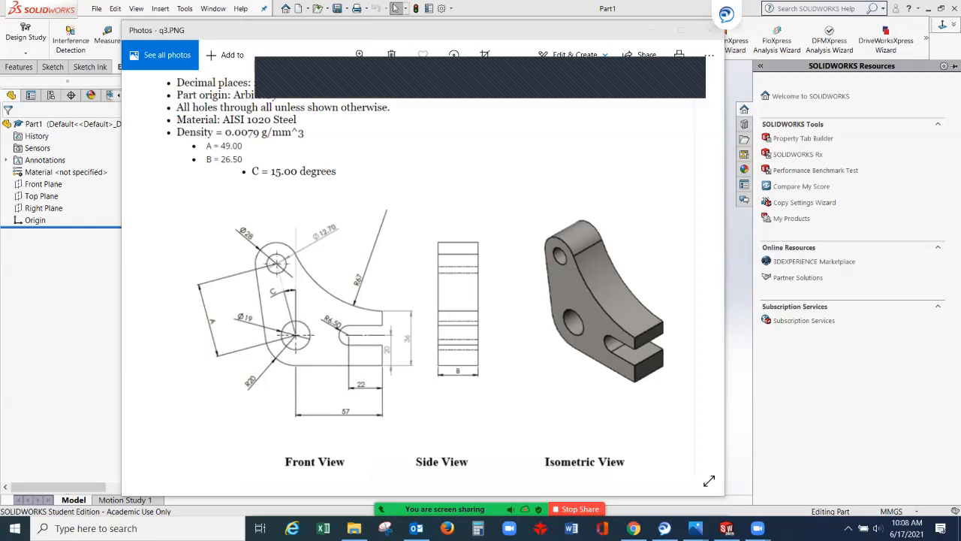
mouse_move(212, 294)
mouse_down()
mouse_move(189, 318)
mouse_move(226, 330)
mouse_move(216, 298)
mouse_up()
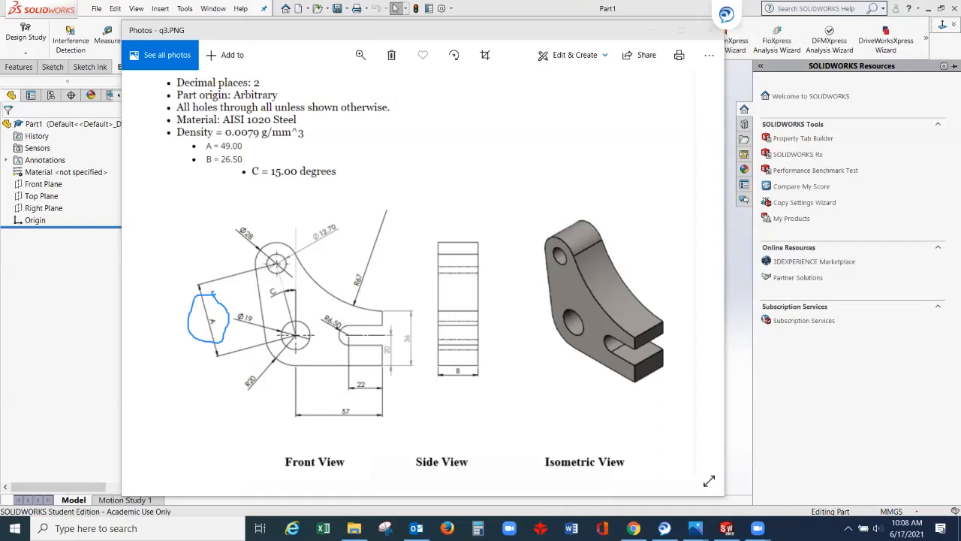
mouse_move(484, 355)
mouse_down()
mouse_move(429, 379)
mouse_move(485, 362)
mouse_up()
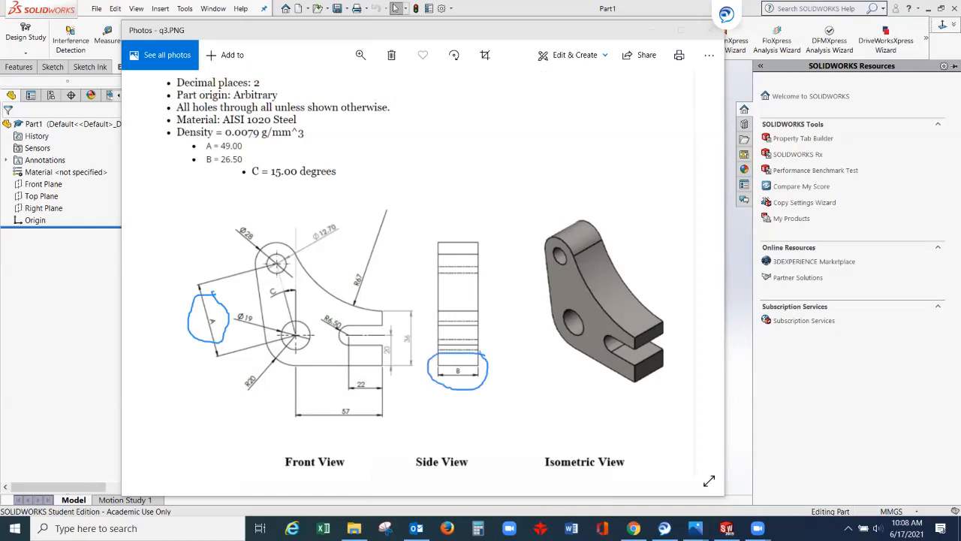
mouse_move(242, 128)
mouse_down()
mouse_move(189, 139)
mouse_move(218, 174)
mouse_move(243, 147)
mouse_up()
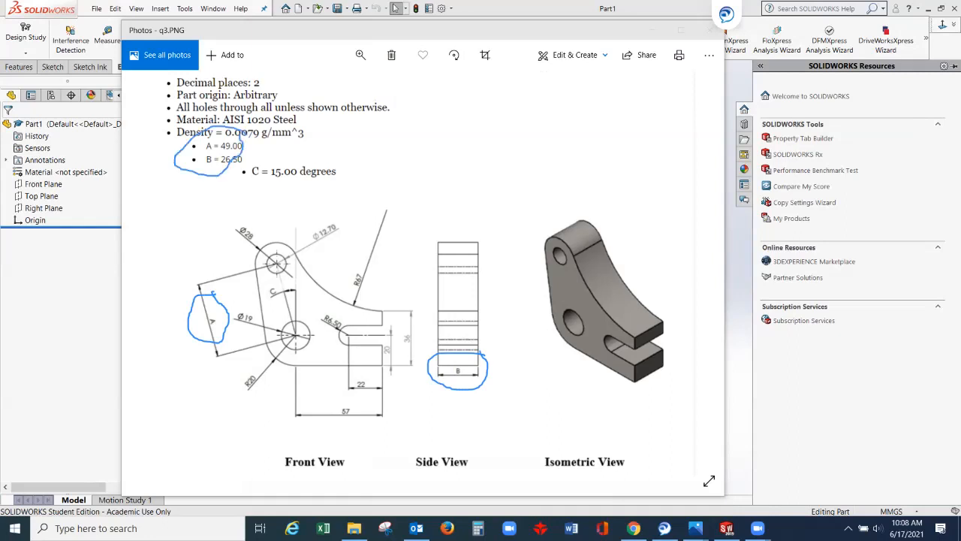
mouse_move(344, 160)
mouse_down()
mouse_move(239, 156)
mouse_move(260, 193)
mouse_move(347, 170)
mouse_up()
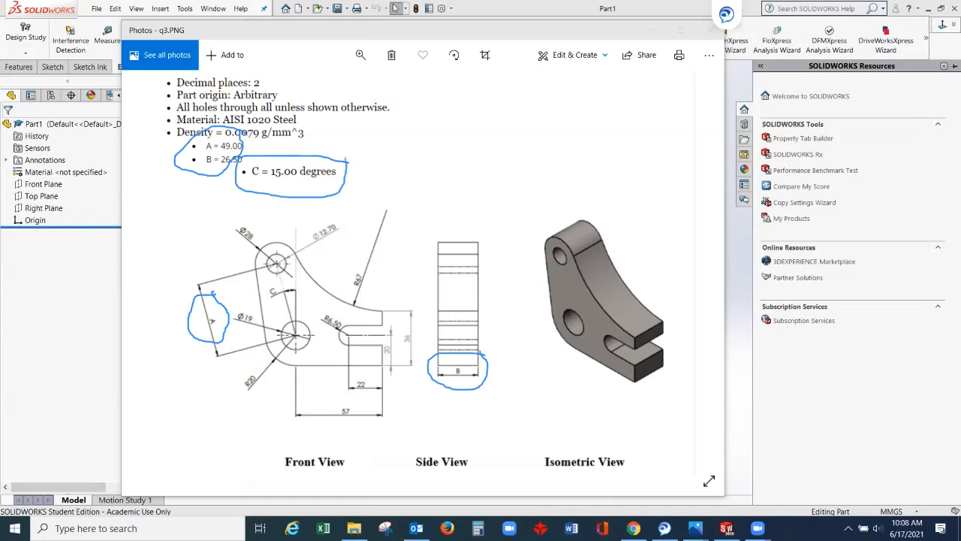
mouse_move(299, 272)
mouse_down()
mouse_move(273, 273)
mouse_move(262, 292)
mouse_move(305, 291)
mouse_move(298, 273)
mouse_up()
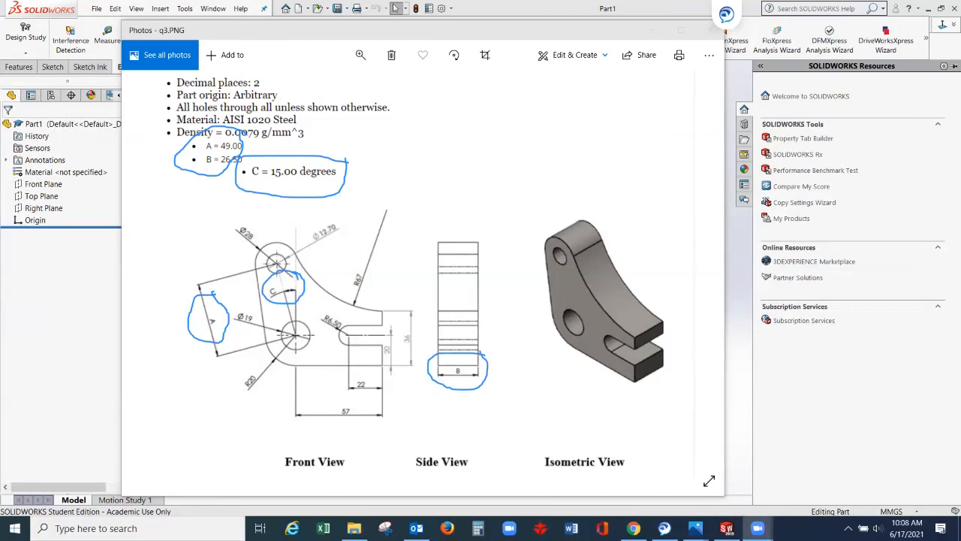
- Switch to SOLIDWORKS and start a new sketch on the Top Plane
click(64, 278)
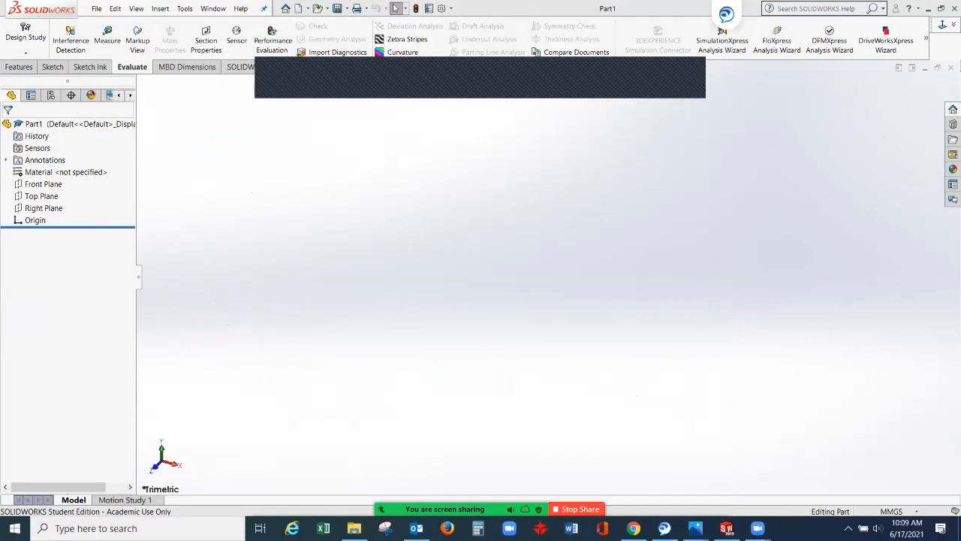
click(43, 184)
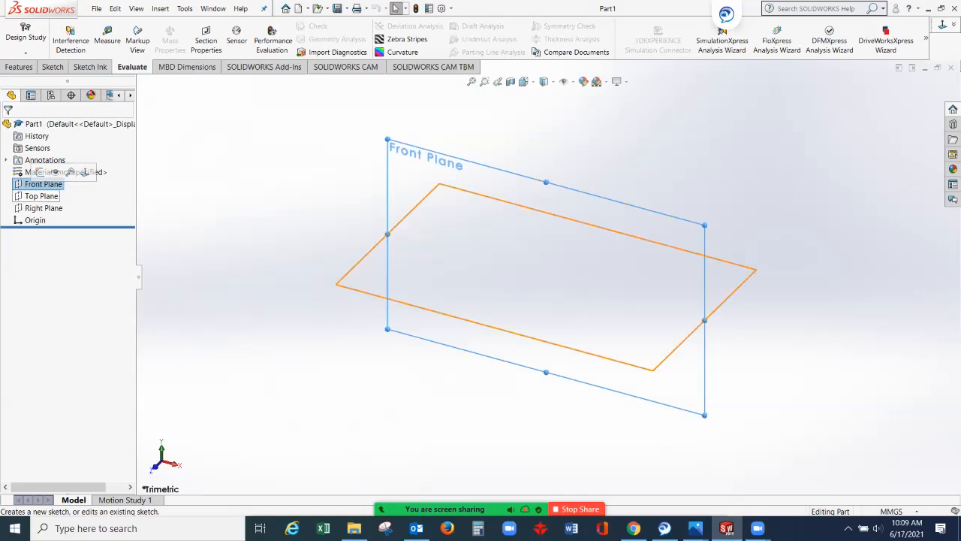
click(36, 197)
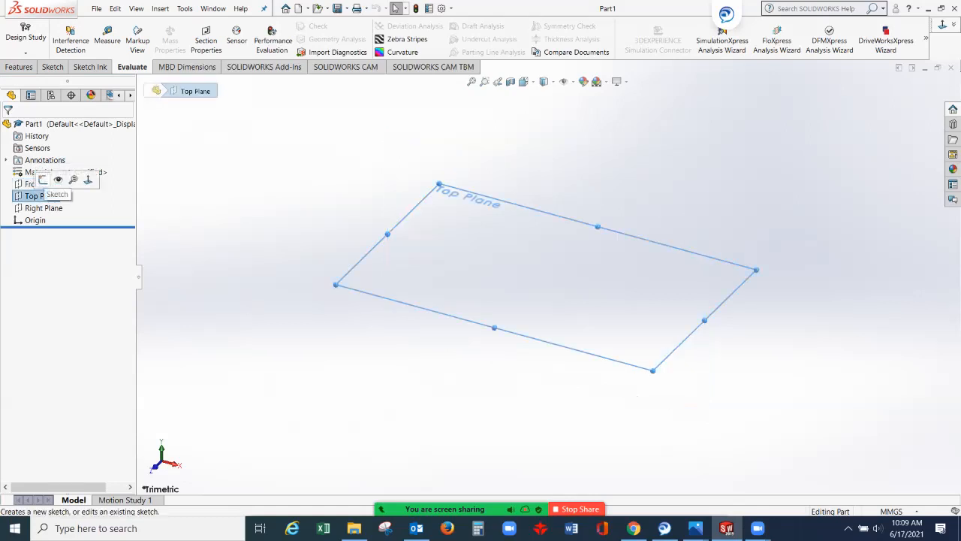
click(43, 178)
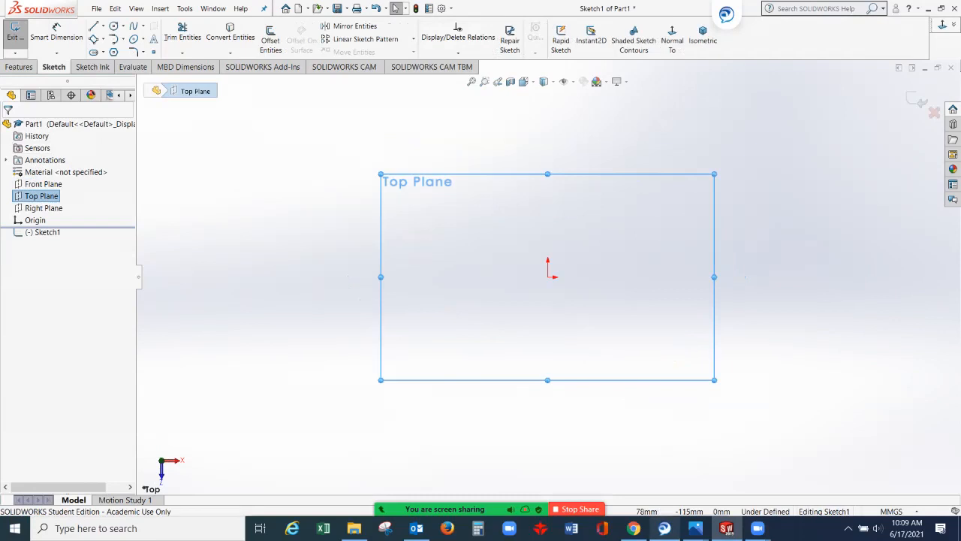
- Check the reference drawing and set the document's length units to two decimal places
mouse_move(695, 528)
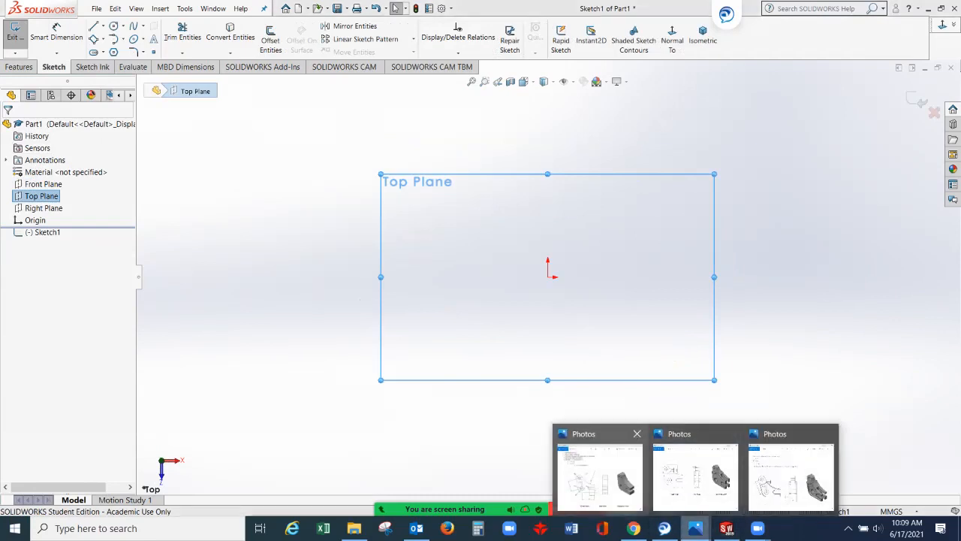
click(702, 473)
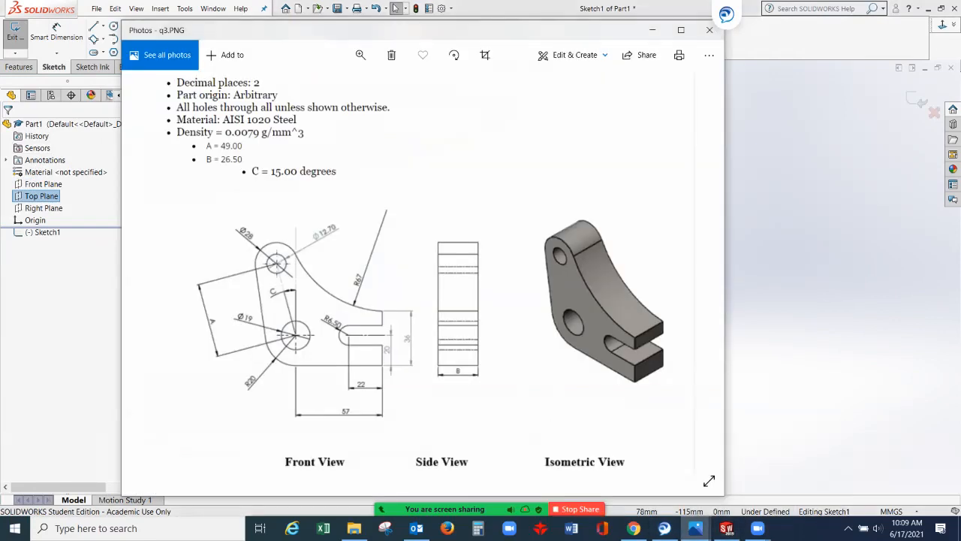
click(653, 30)
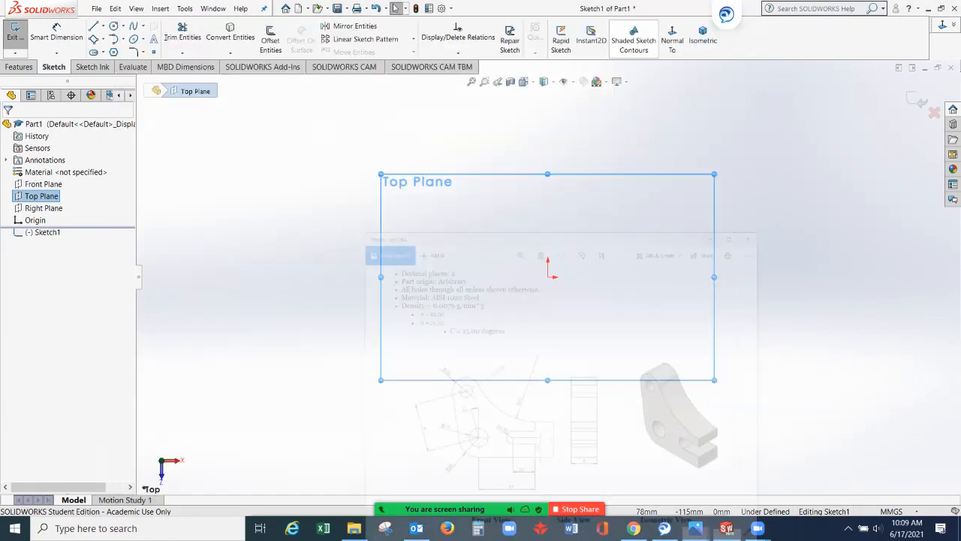
click(442, 8)
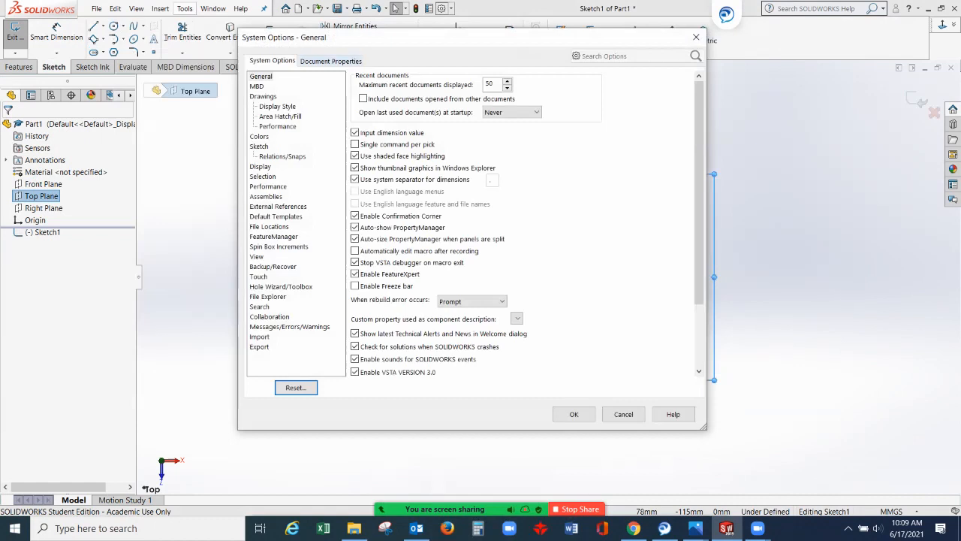
click(330, 61)
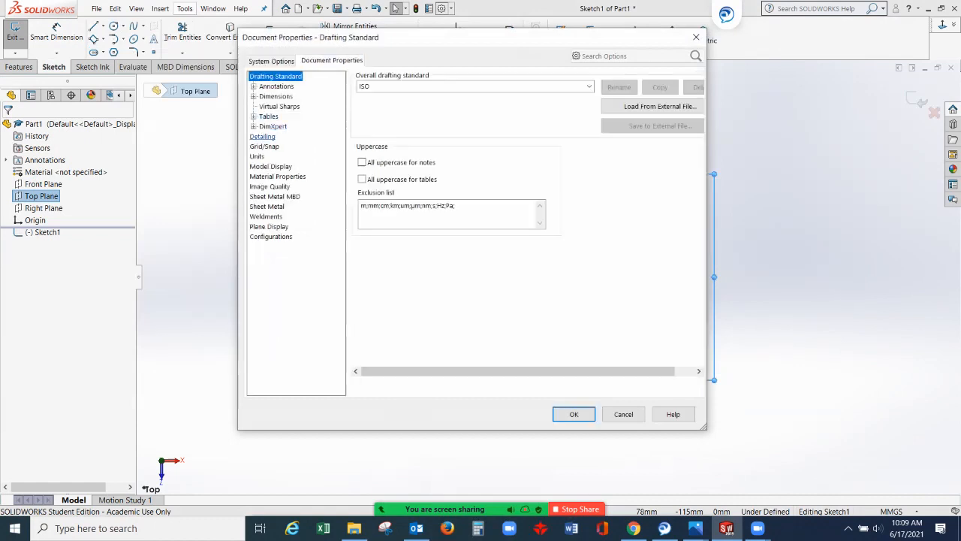
click(257, 156)
click(527, 192)
click(553, 191)
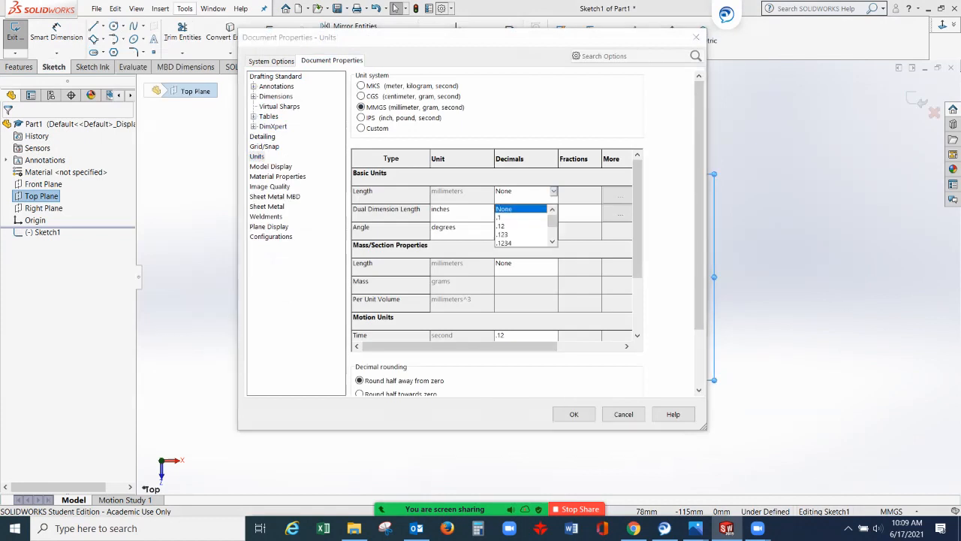
click(521, 227)
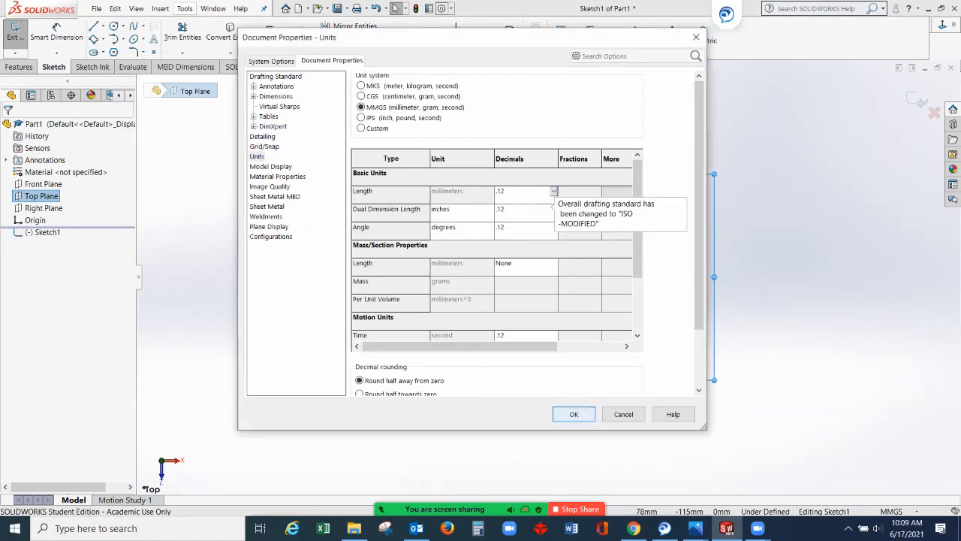
click(574, 413)
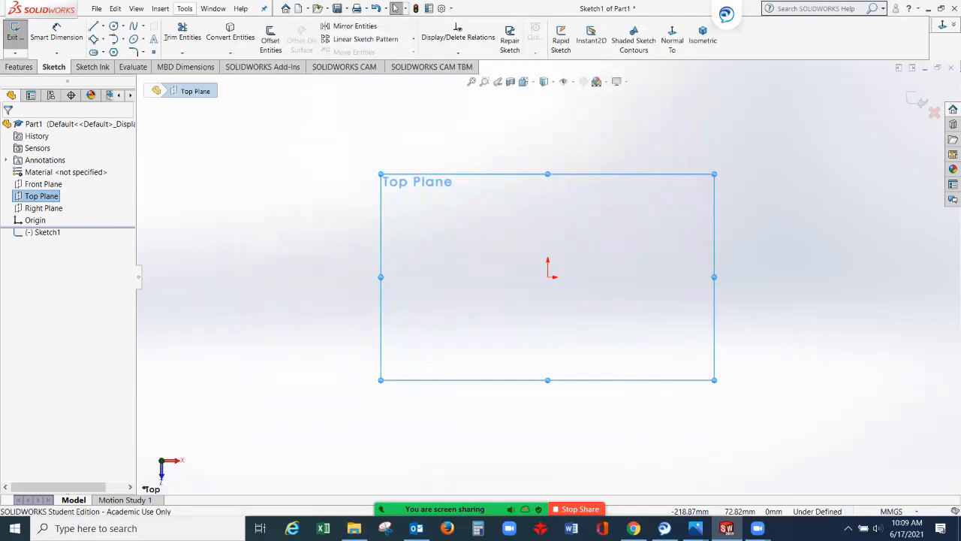
- Sketch two concentric circles below and left of the origin, with radii of about 23 mm and 41 mm
click(113, 25)
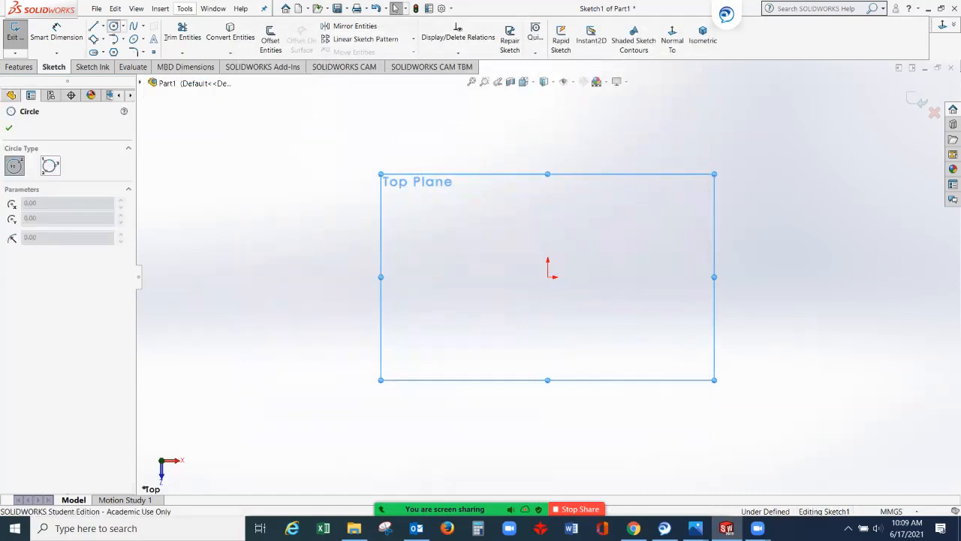
click(426, 329)
click(449, 291)
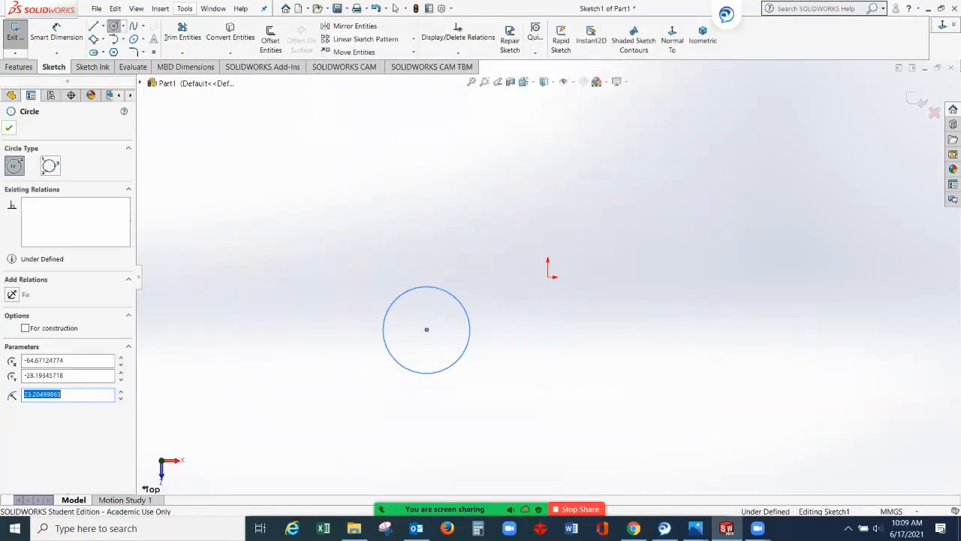
key(Escape)
click(113, 26)
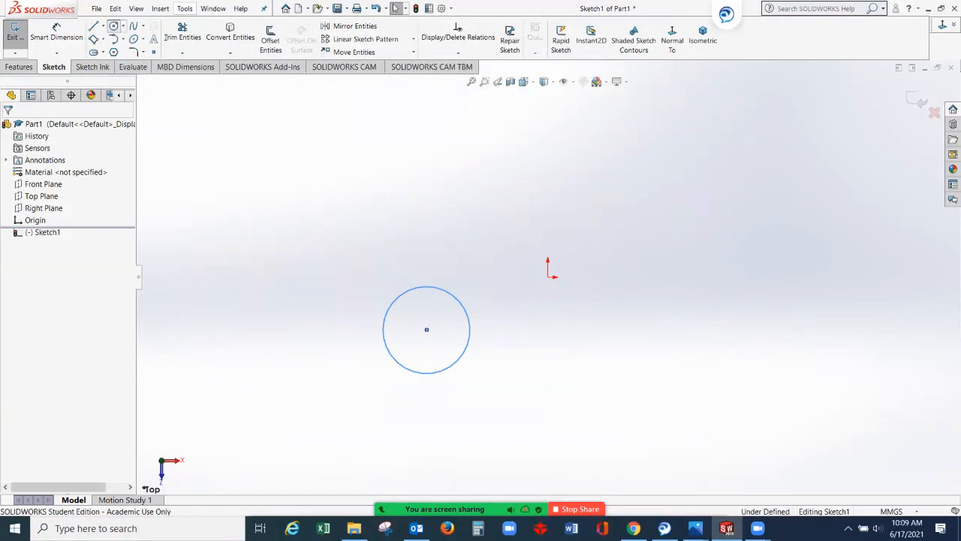
click(426, 329)
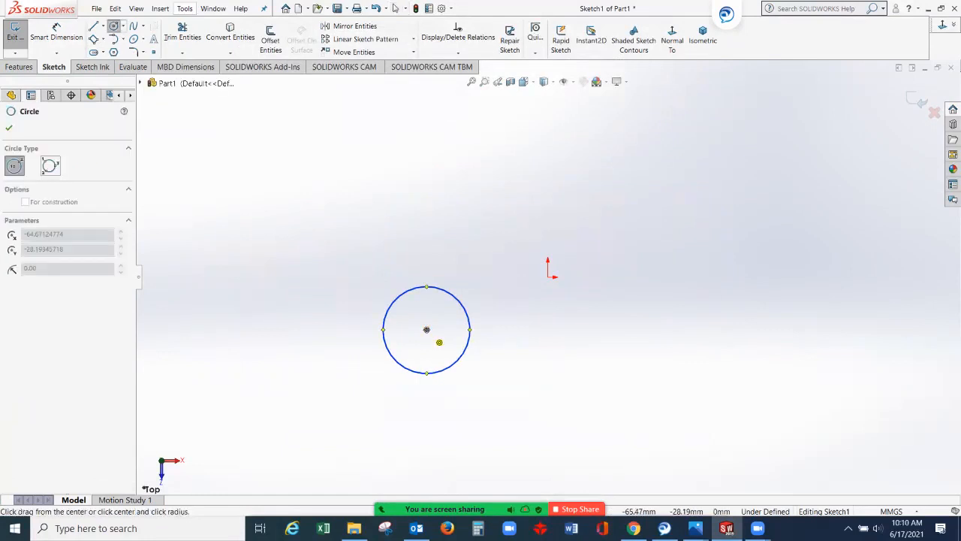
click(447, 255)
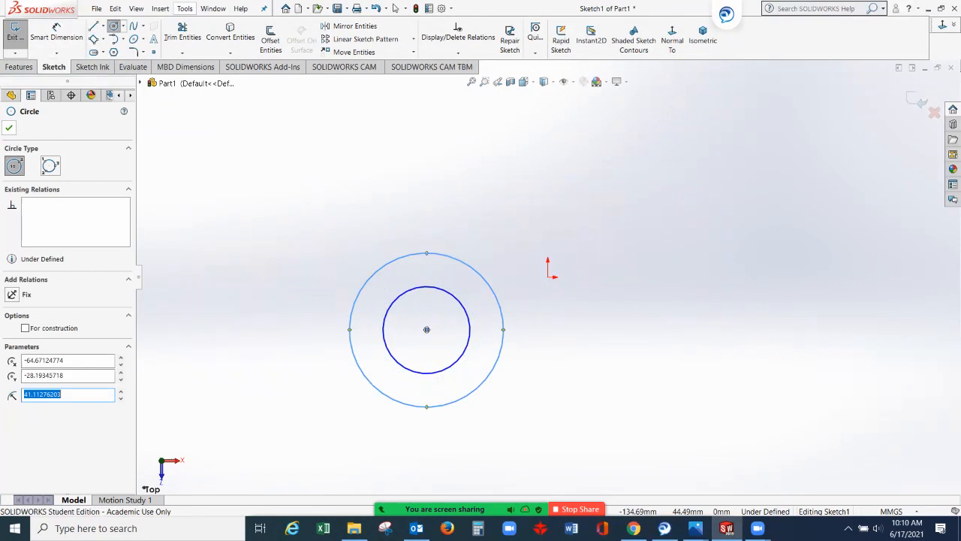
key(Escape)
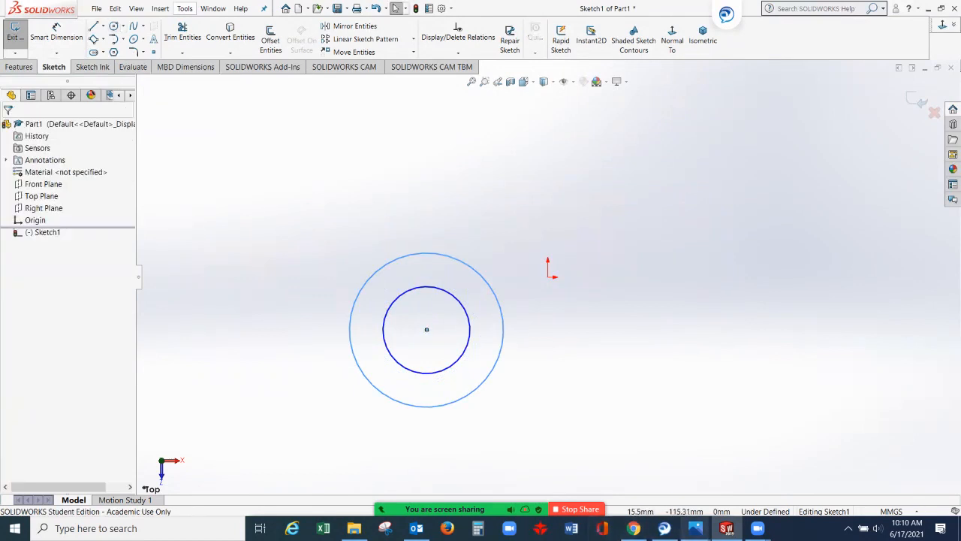
- Check the hole size on the reference drawing and dimension the inner circle to a 19 mm diameter
mouse_move(696, 528)
click(599, 432)
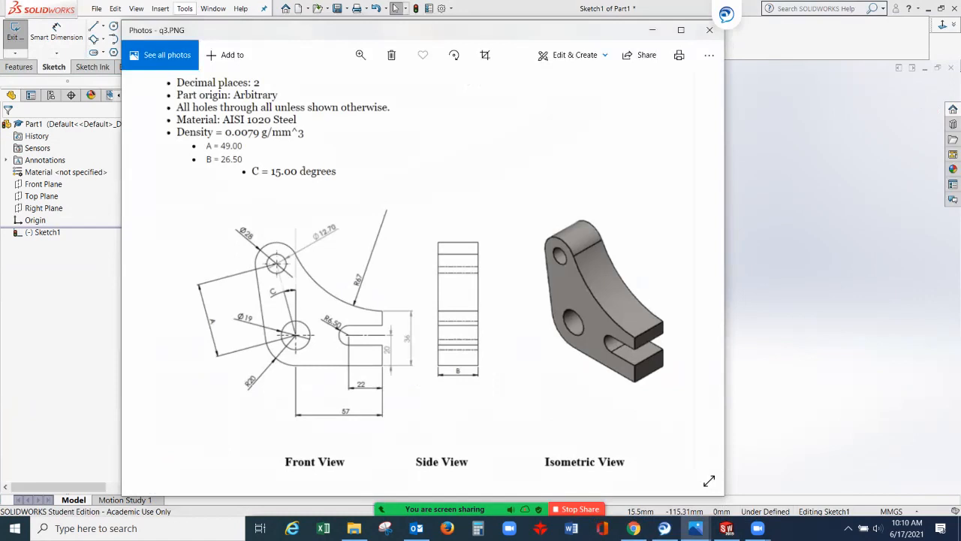
click(652, 30)
click(57, 32)
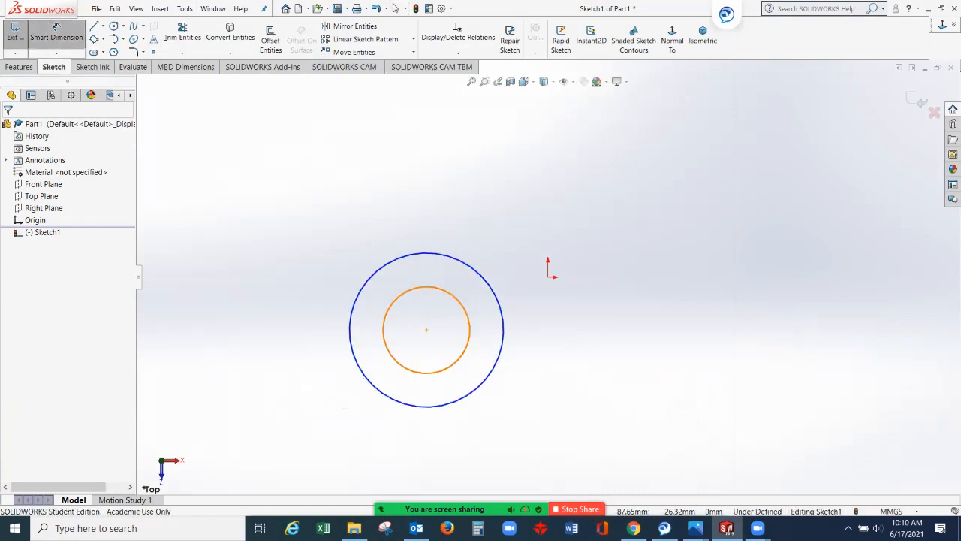
click(384, 327)
click(299, 329)
text(19)
key(Return)
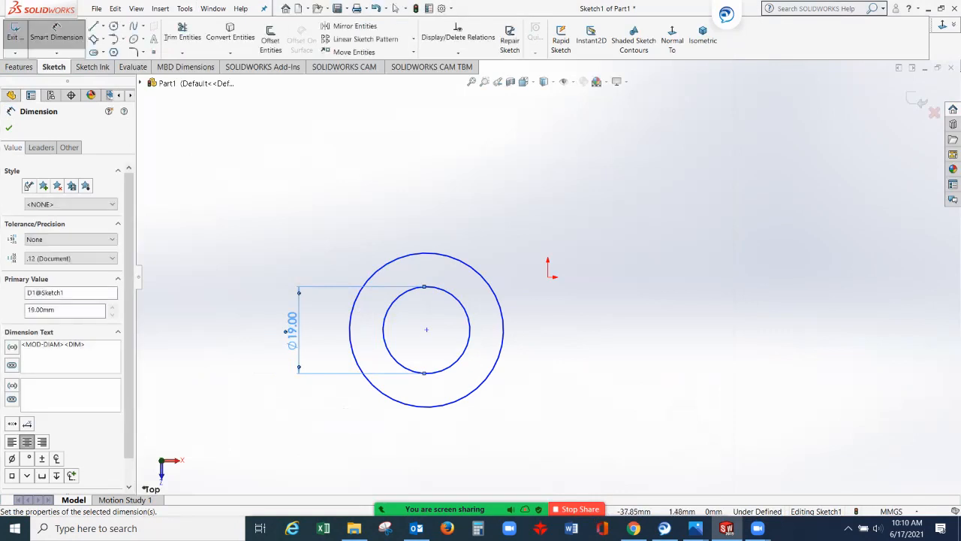
- Dimension the outer concentric circle to a diameter of 40 mm
click(350, 331)
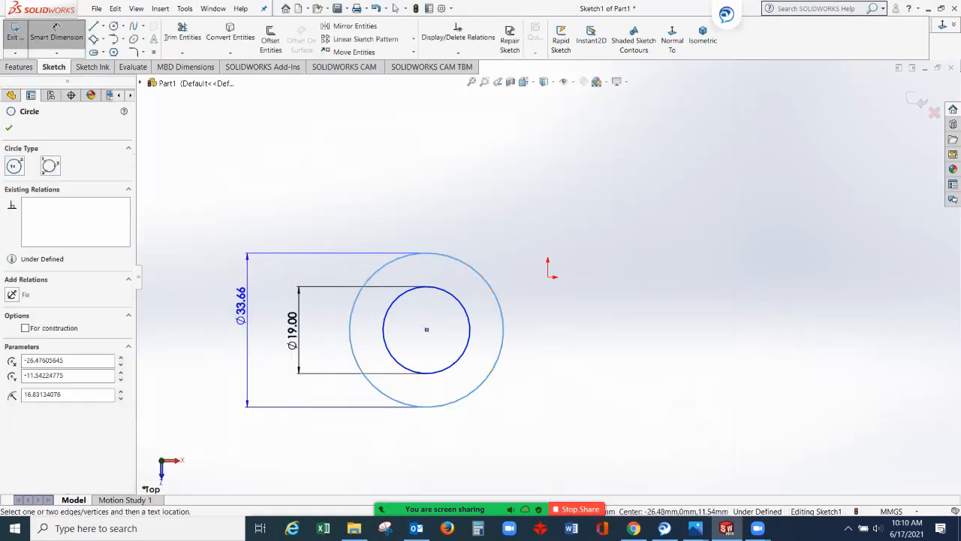
click(238, 324)
key(Return)
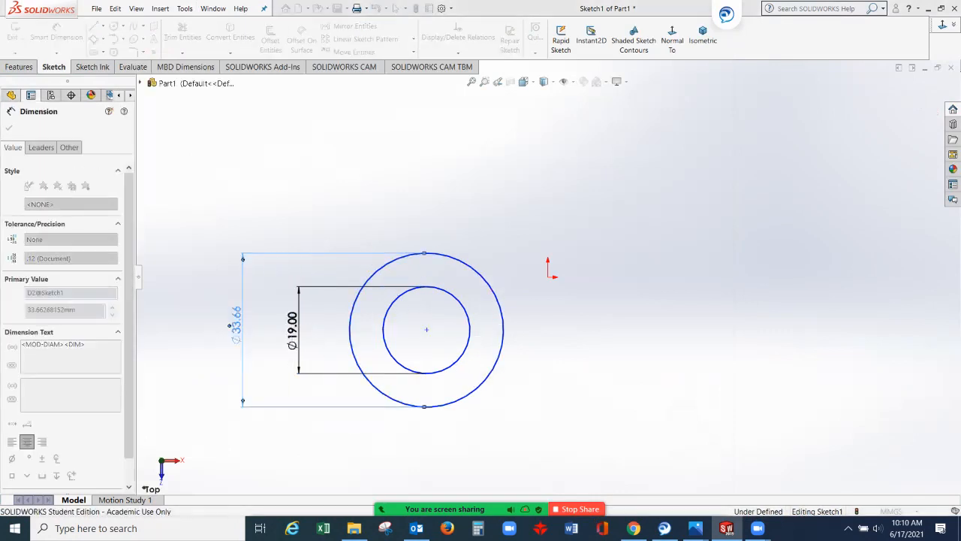
text(40.00mm)
key(Return)
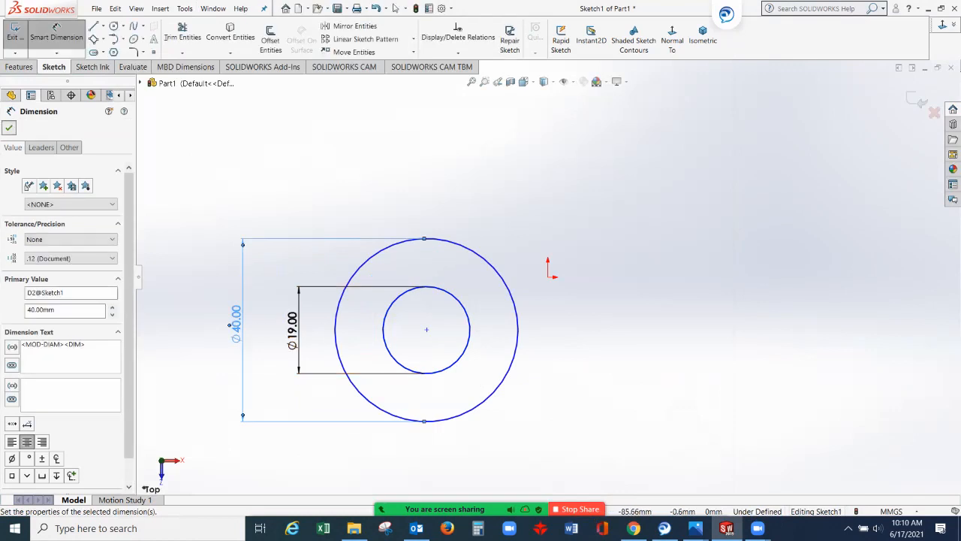
key(Escape)
- Sketch a vertical centerline about 98 mm long upward from the circles' common center
scroll(617, 272, down, 3)
scroll(558, 245, down, 1)
click(102, 26)
click(122, 51)
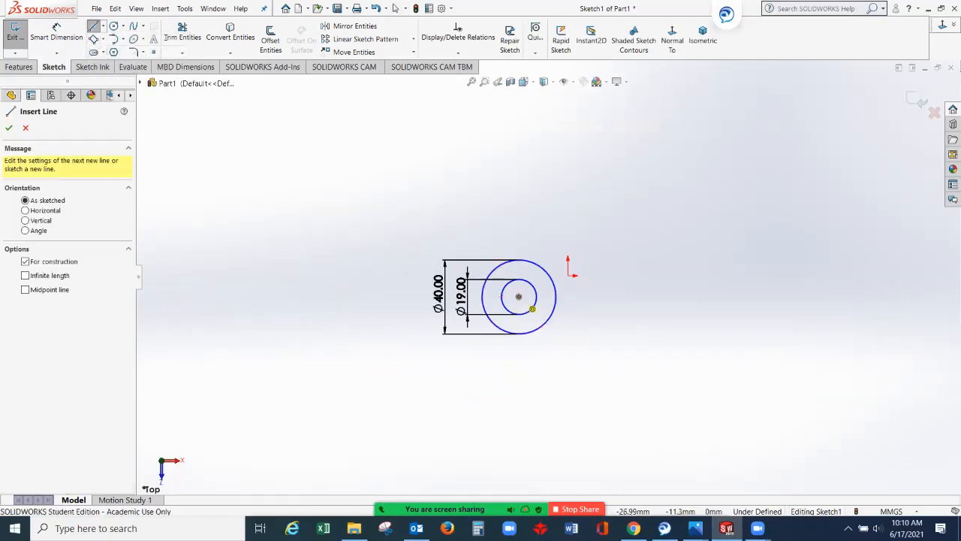
click(518, 297)
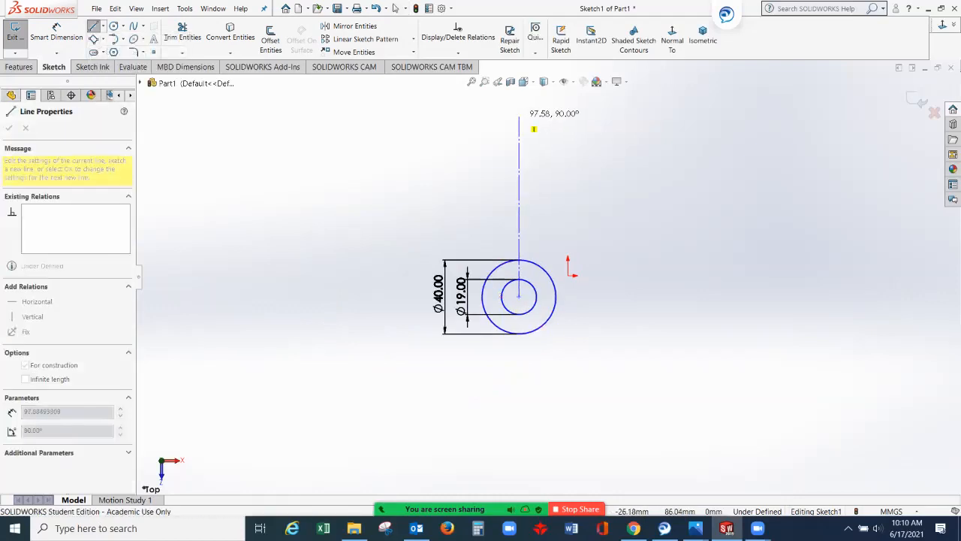
click(519, 117)
right_click(402, 116)
click(408, 126)
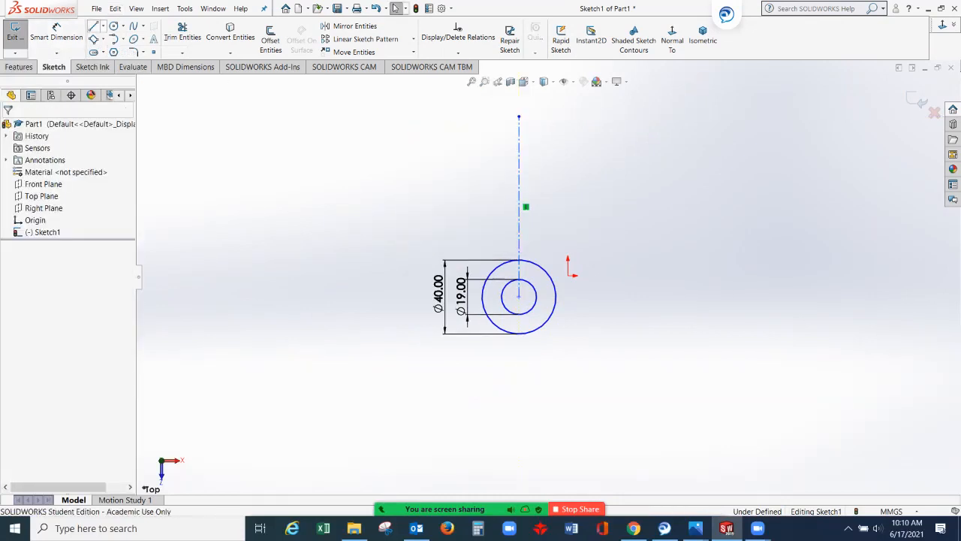
- Sketch a slanted centerline about 104 mm long from the circles' common center, up and left of the vertical centerline
click(103, 25)
click(122, 52)
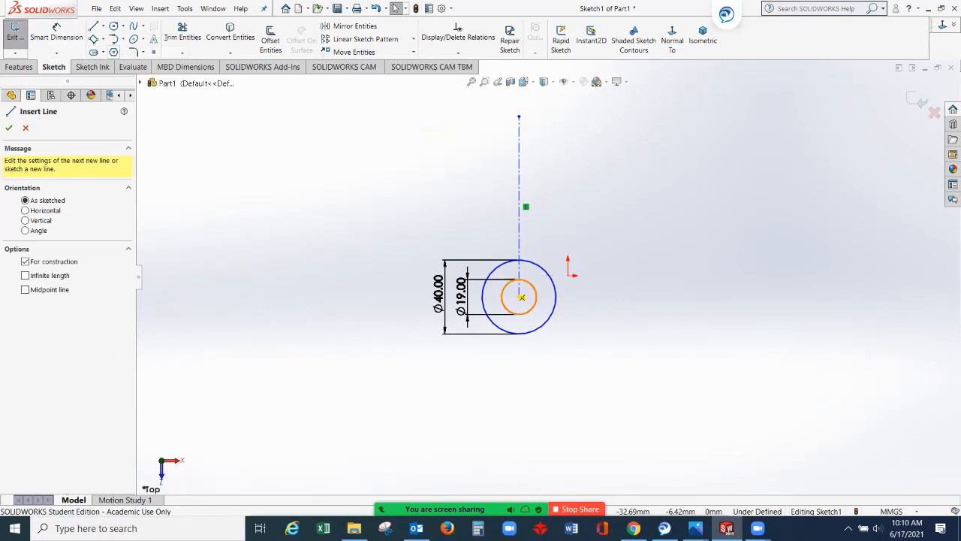
click(519, 296)
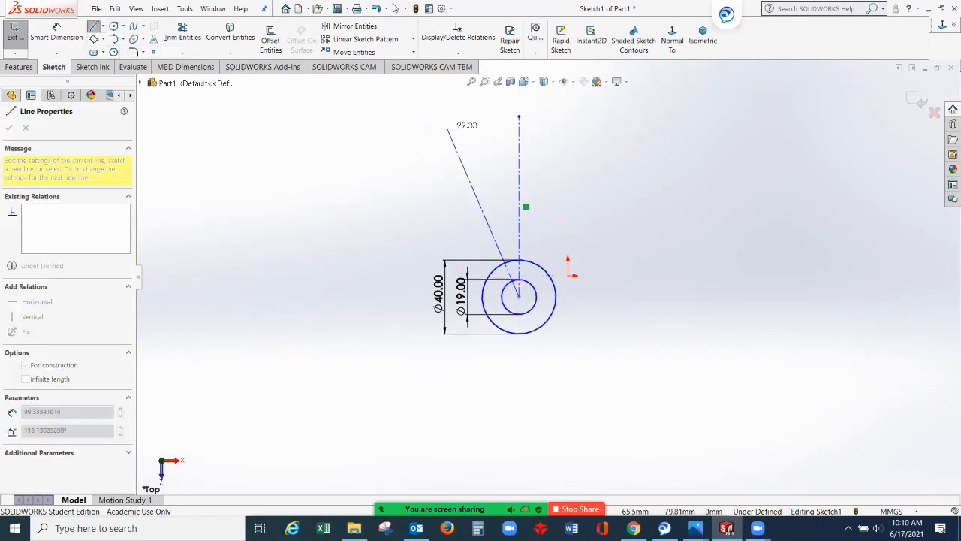
right_click(263, 143)
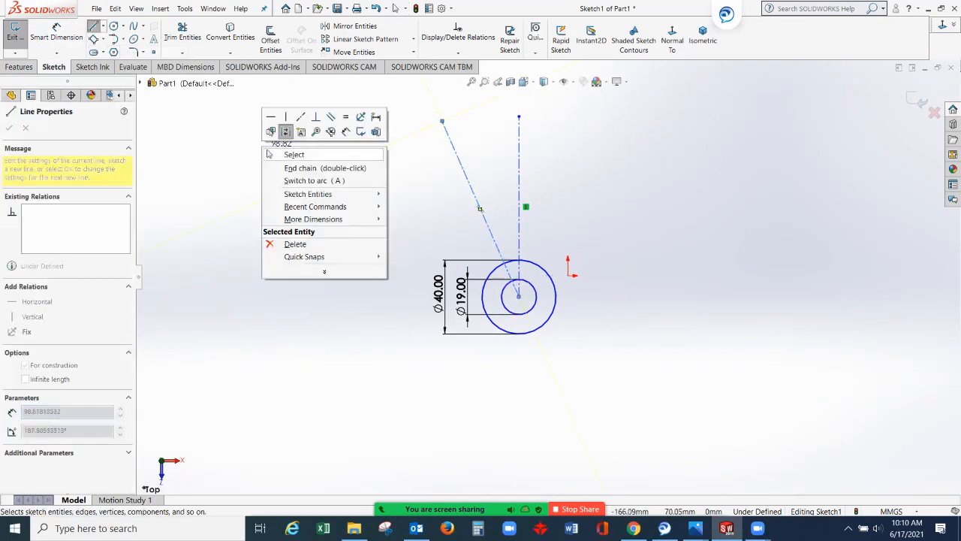
click(286, 152)
- Dimension the angle between the vertical and slanted centerlines to 15 degrees
click(56, 31)
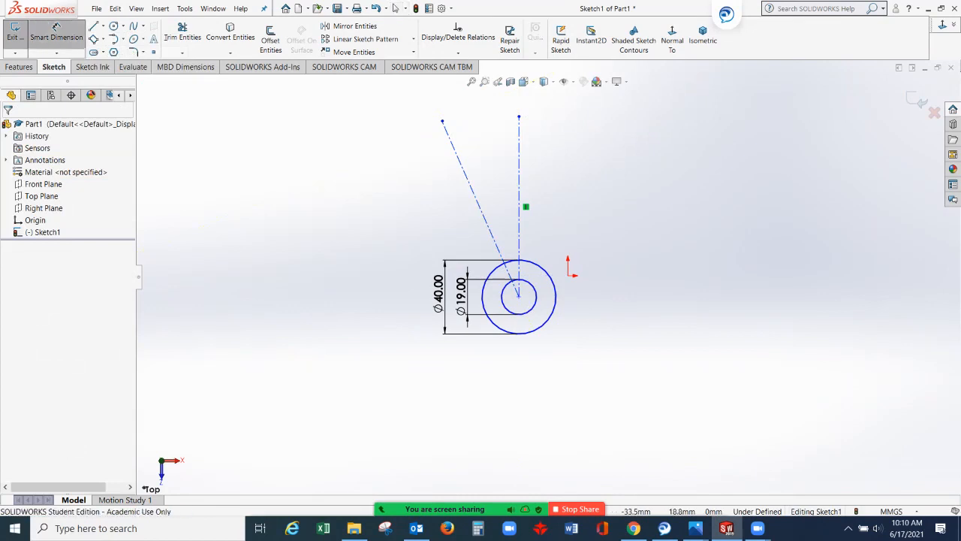
click(519, 188)
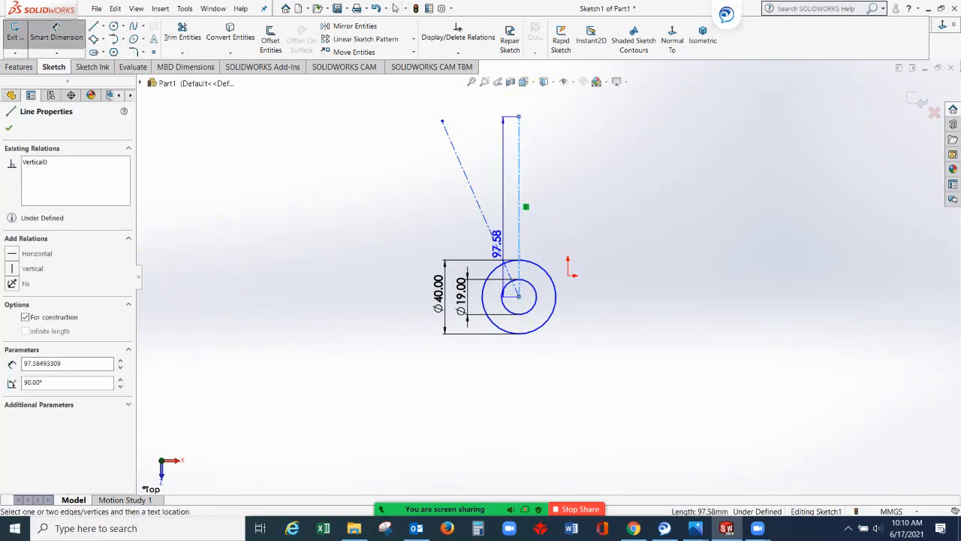
click(480, 209)
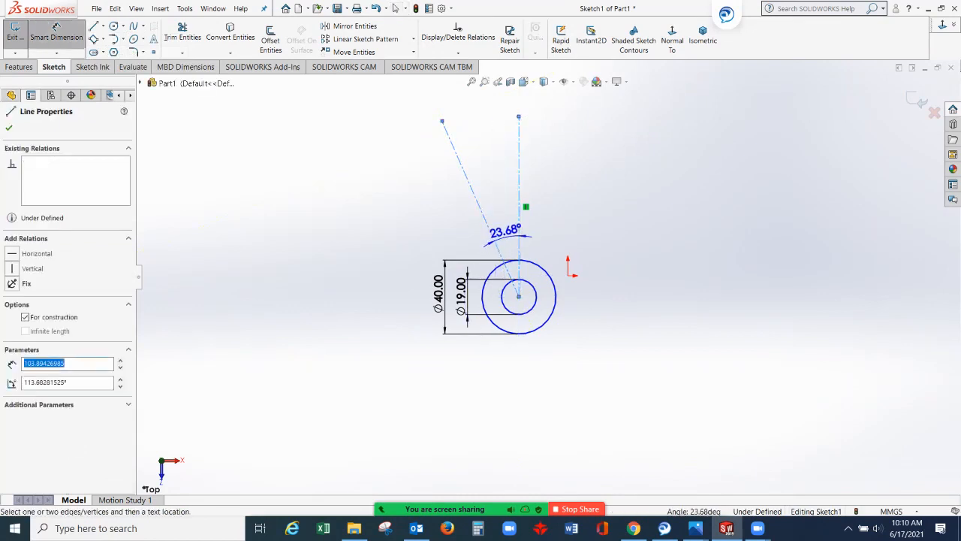
click(508, 233)
text(15)
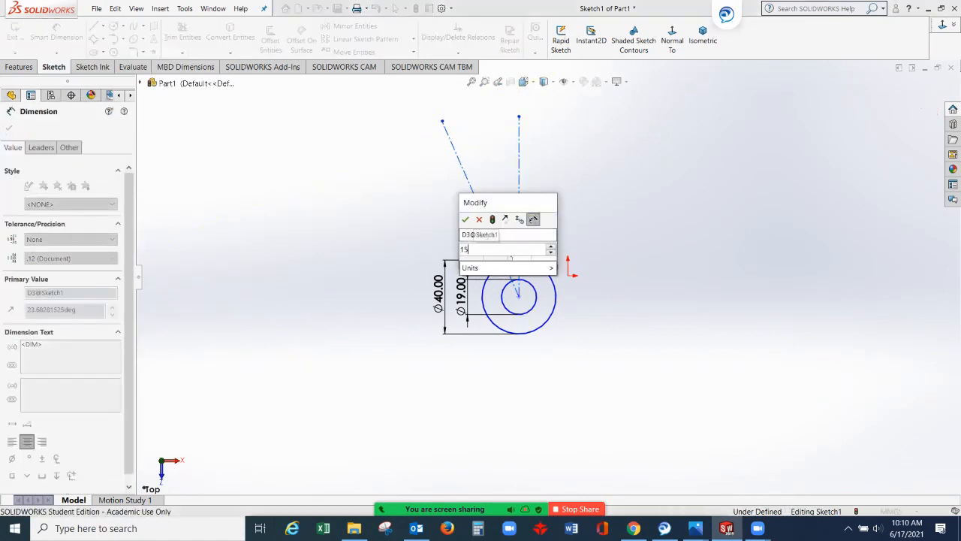
key(Return)
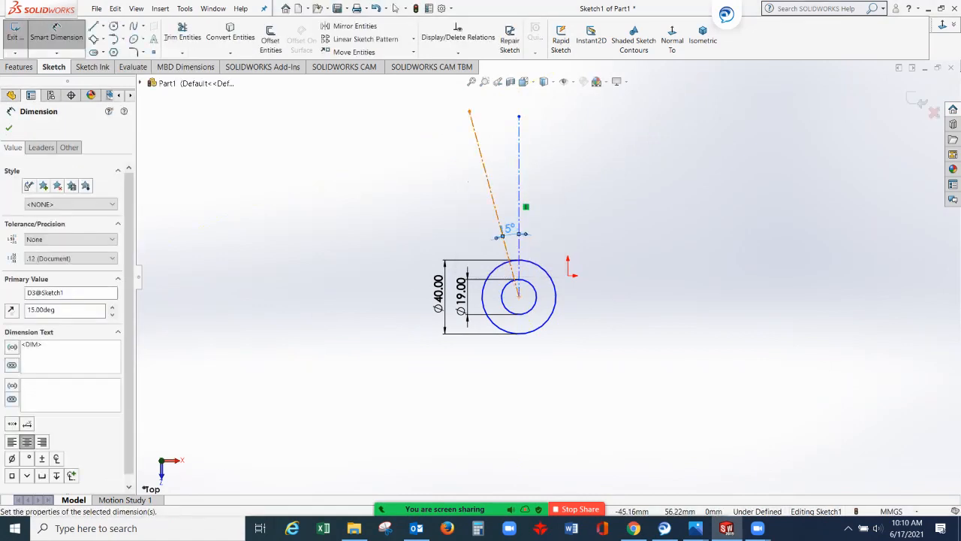
- Dimension the slanted centerline's length to 49 mm
click(481, 157)
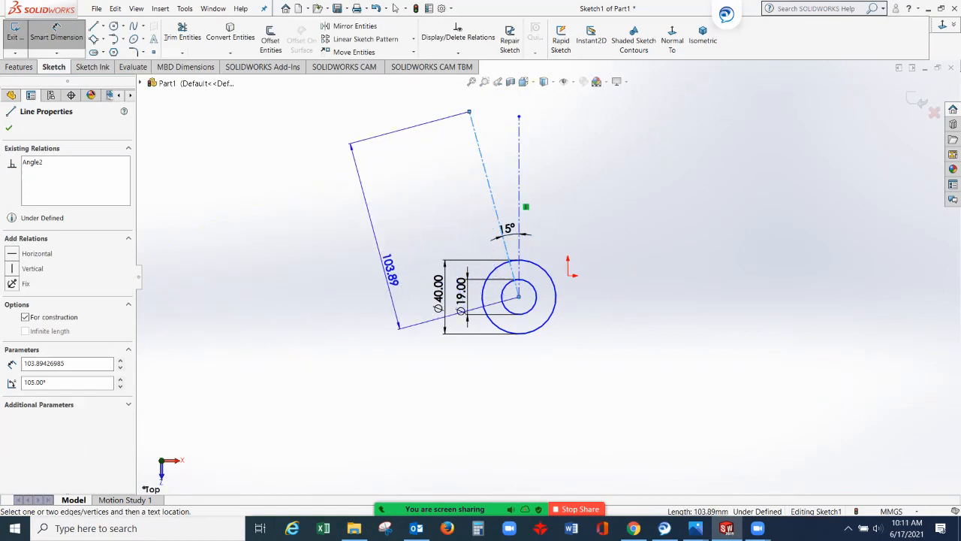
click(389, 269)
text(49)
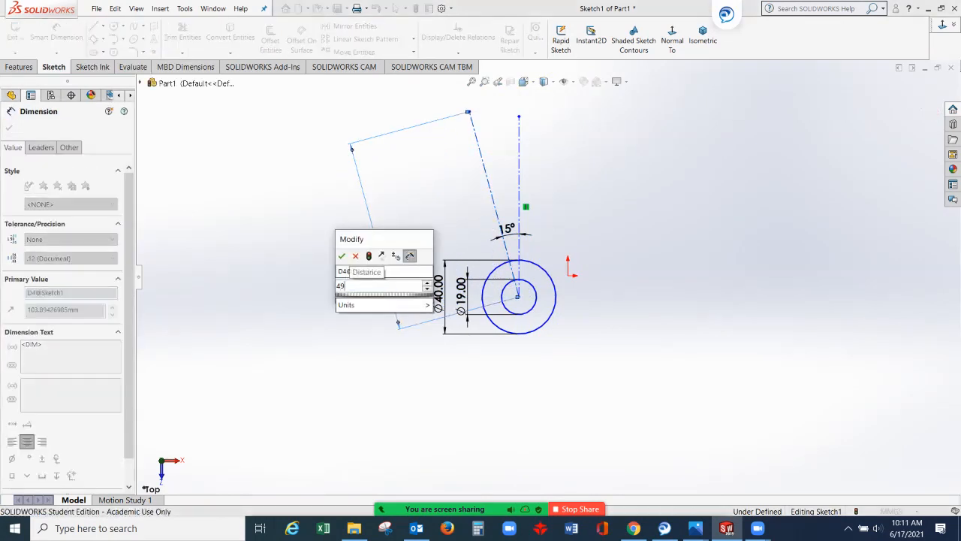
key(Return)
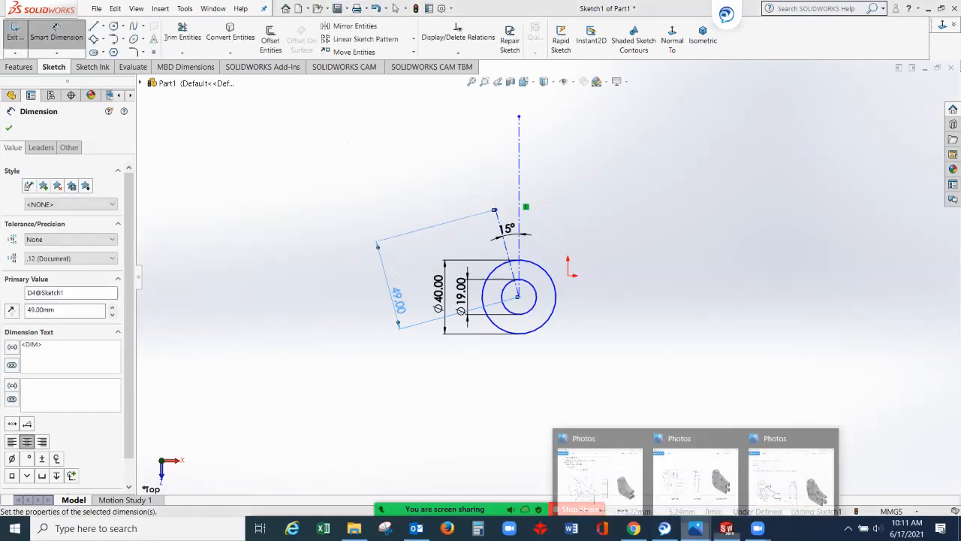
- Check the upper hole on the reference drawing and sketch two concentric circles, about 19 mm and 38 mm in diameter, at the slanted centerline's upper end
click(695, 528)
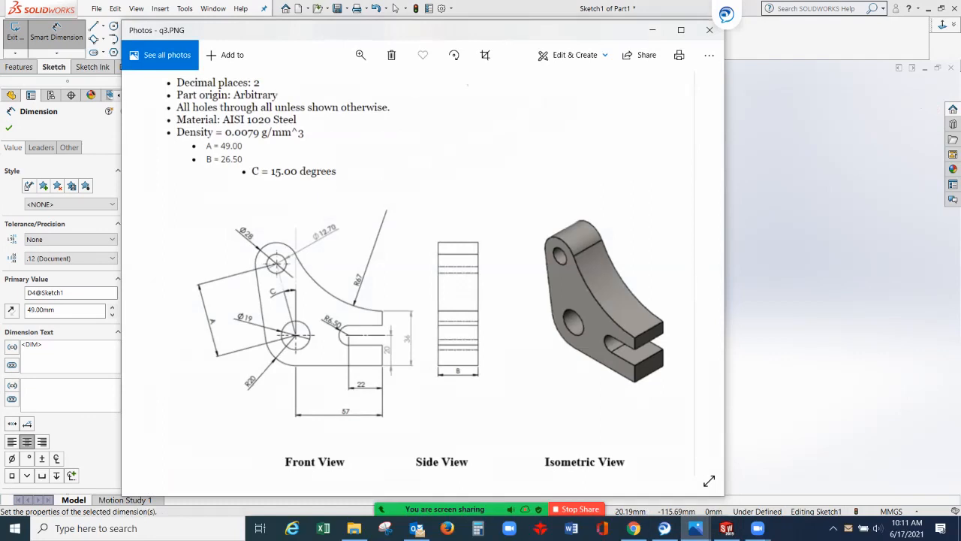
click(653, 30)
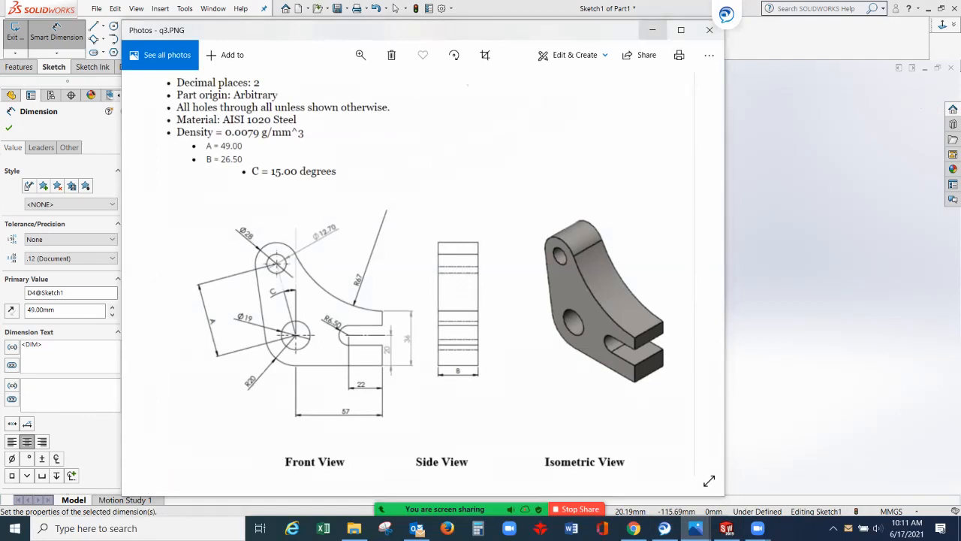
scroll(498, 201, down, 1)
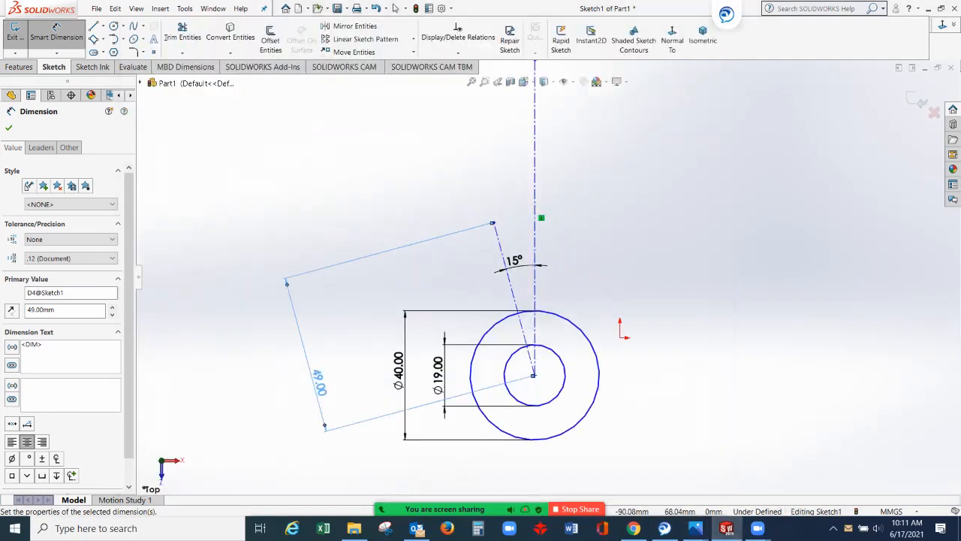
key(Escape)
click(114, 26)
click(494, 222)
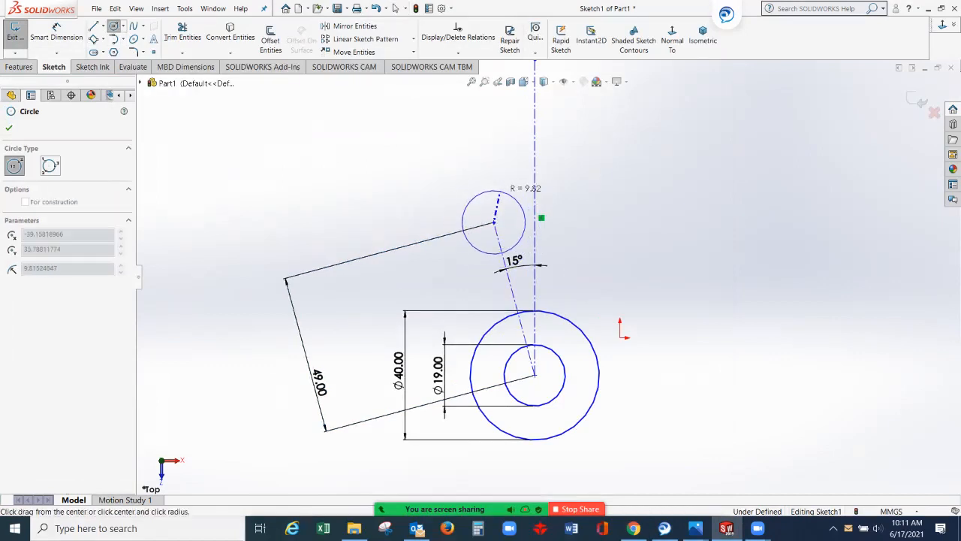
click(504, 194)
key(Escape)
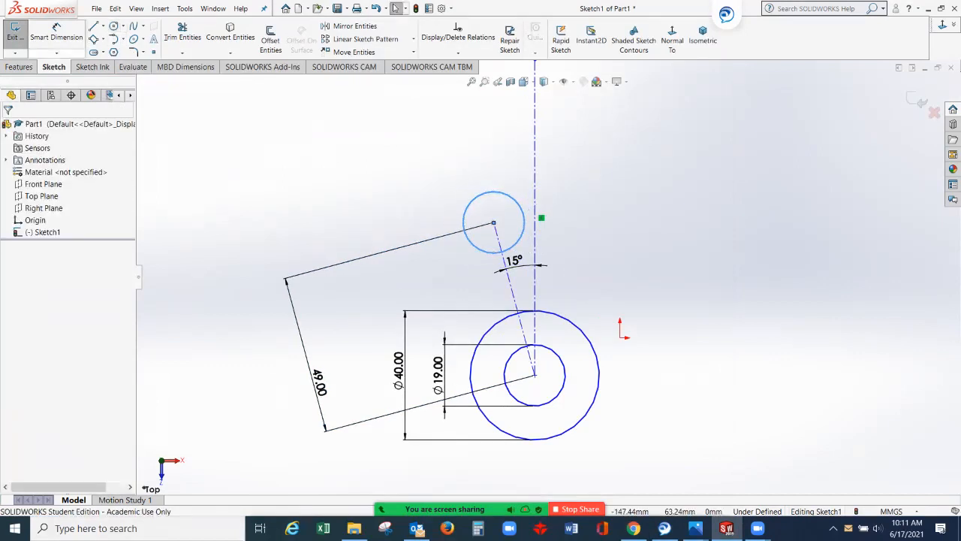
key(Return)
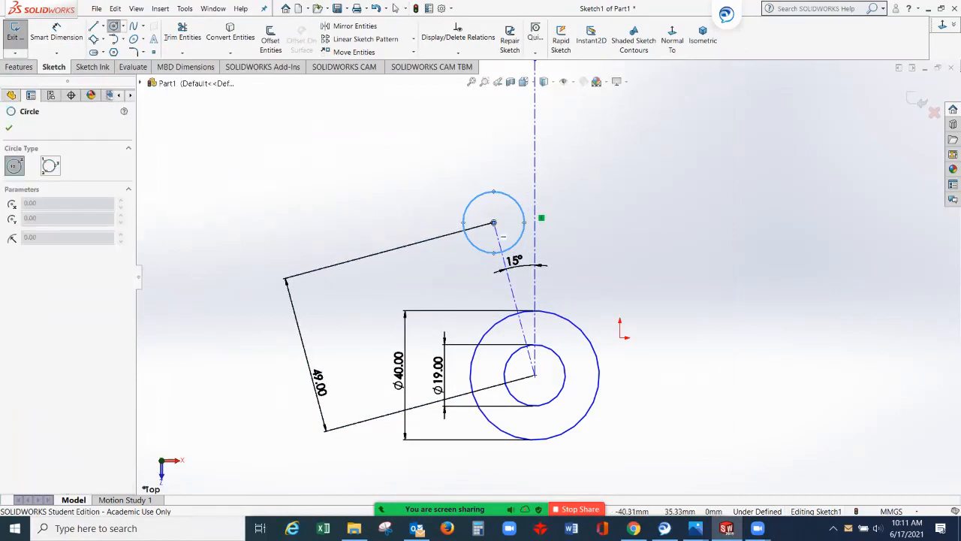
click(493, 223)
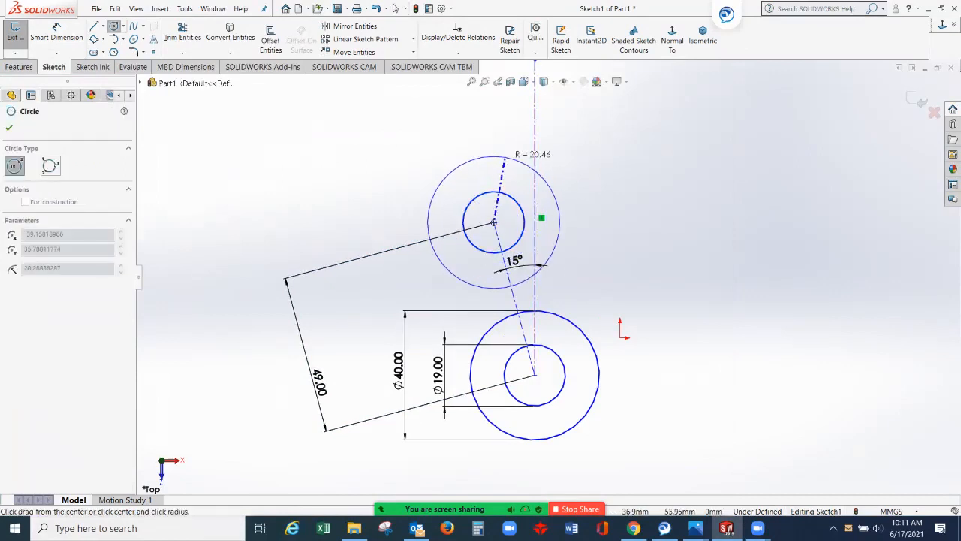
click(457, 174)
key(Escape)
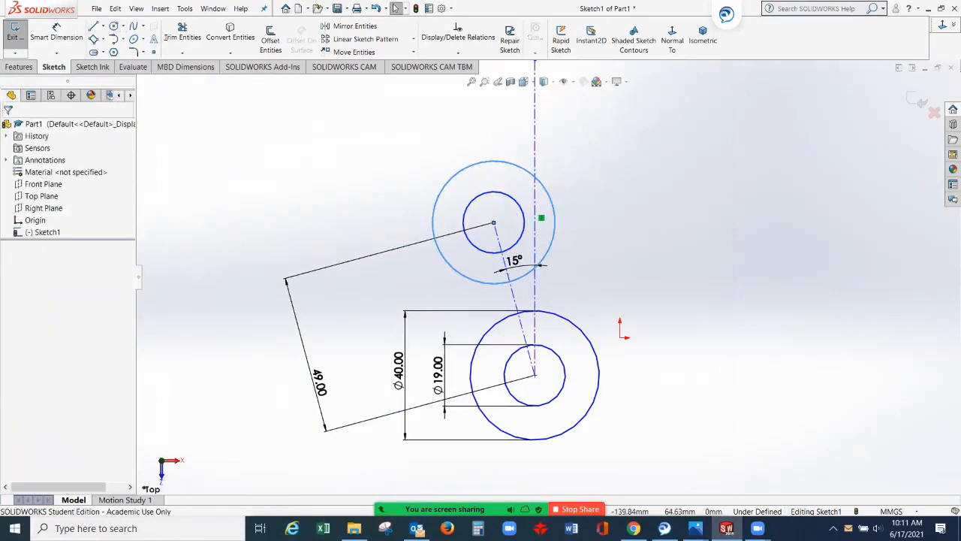
- Dimension the inner circle of the upper pair to a diameter of 12.7 mm
click(56, 28)
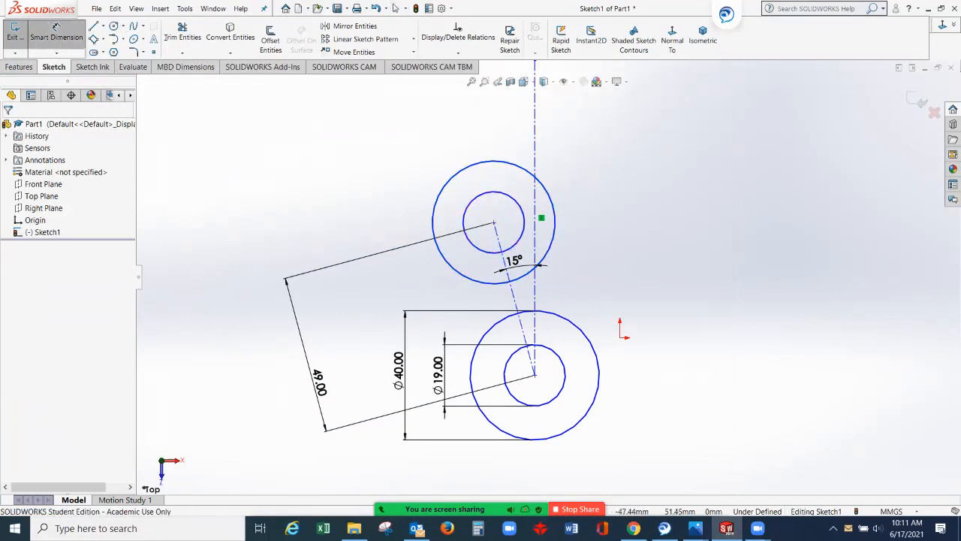
click(465, 214)
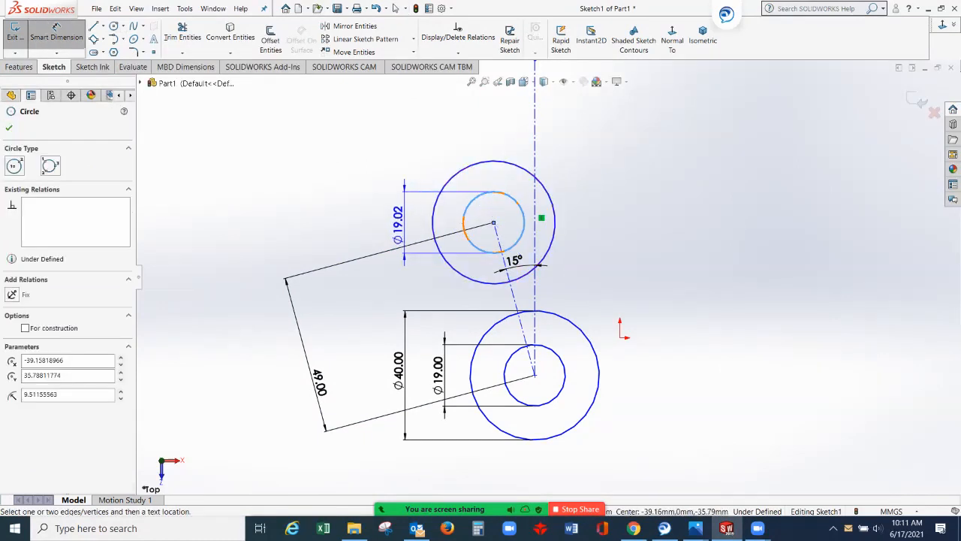
click(403, 219)
text(12.7)
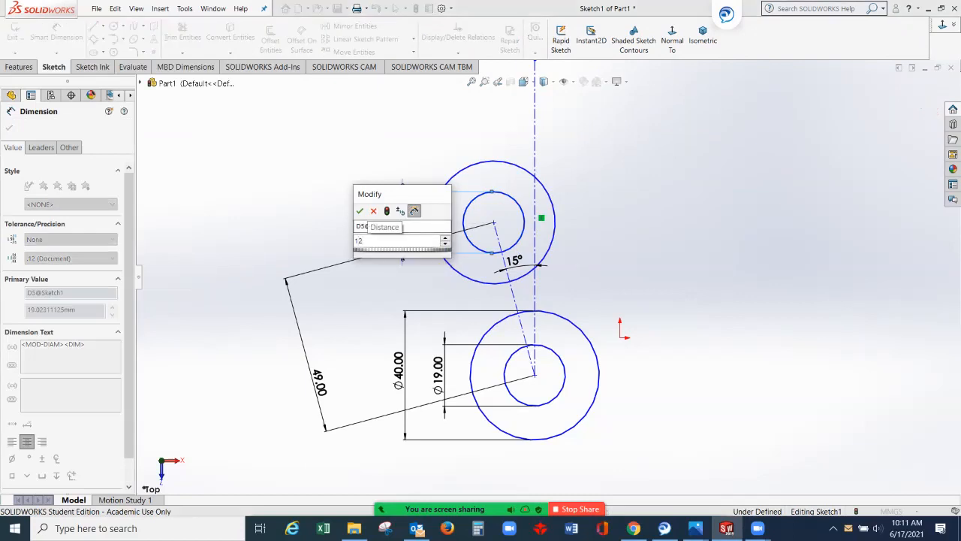
key(Return)
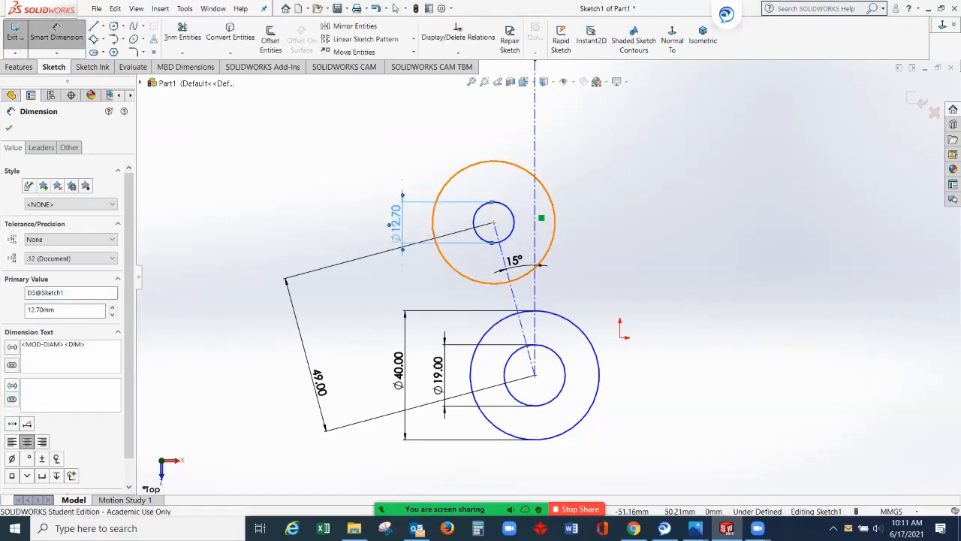
- Check the boss size on the reference drawing and dimension the upper pair's outer circle to a diameter of 28 mm
click(434, 224)
click(349, 217)
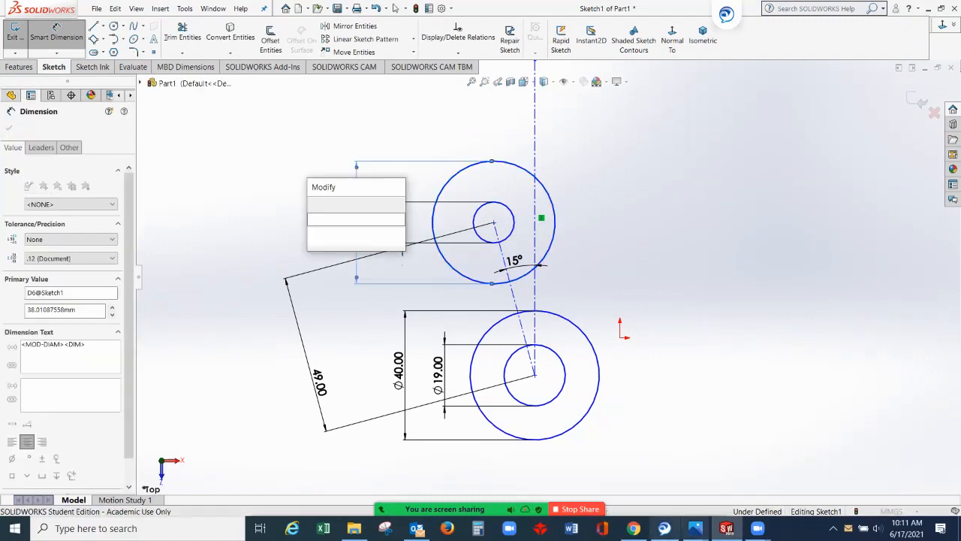
mouse_move(696, 528)
click(695, 475)
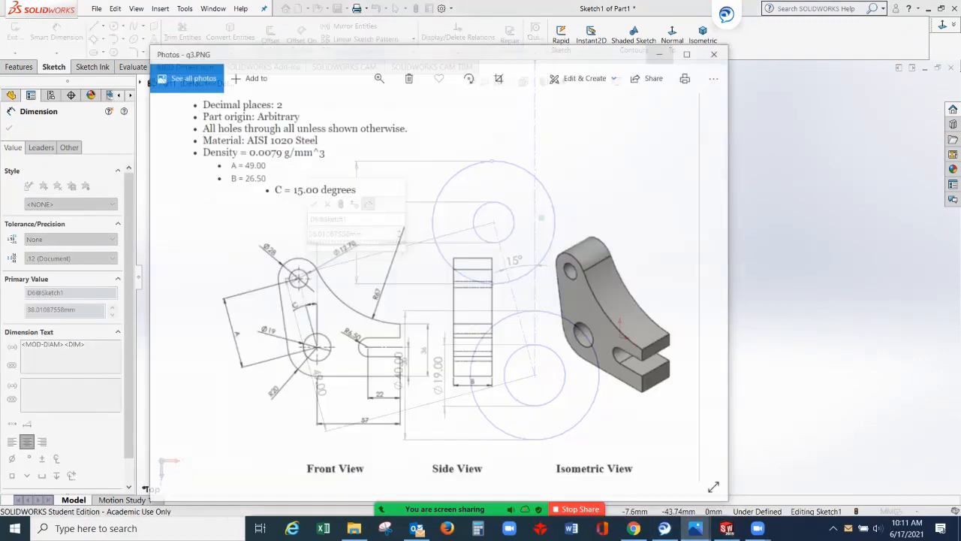
click(659, 54)
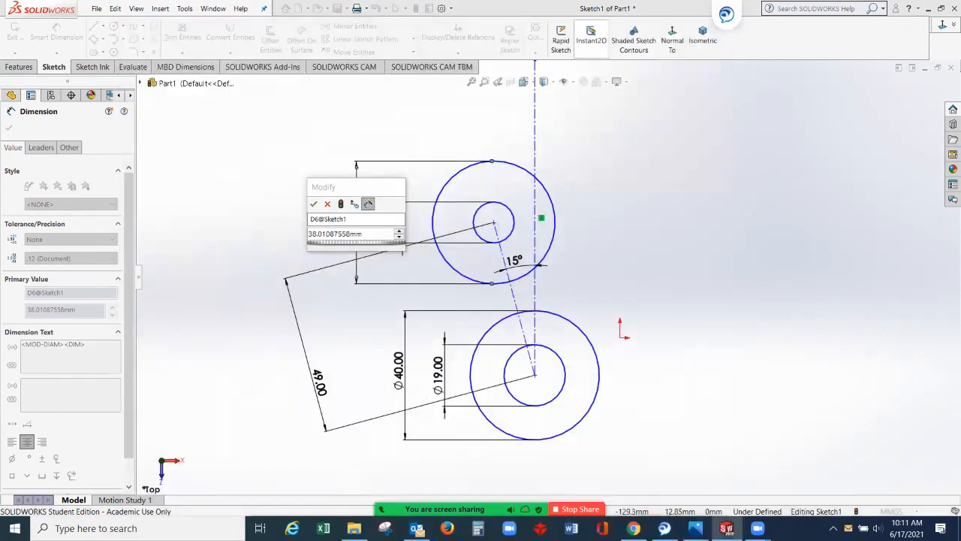
text(28)
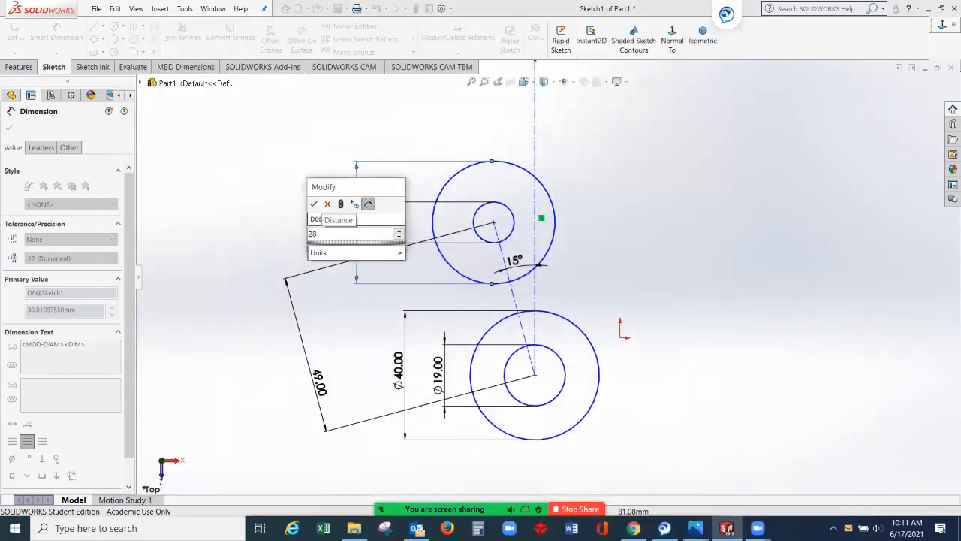
click(313, 204)
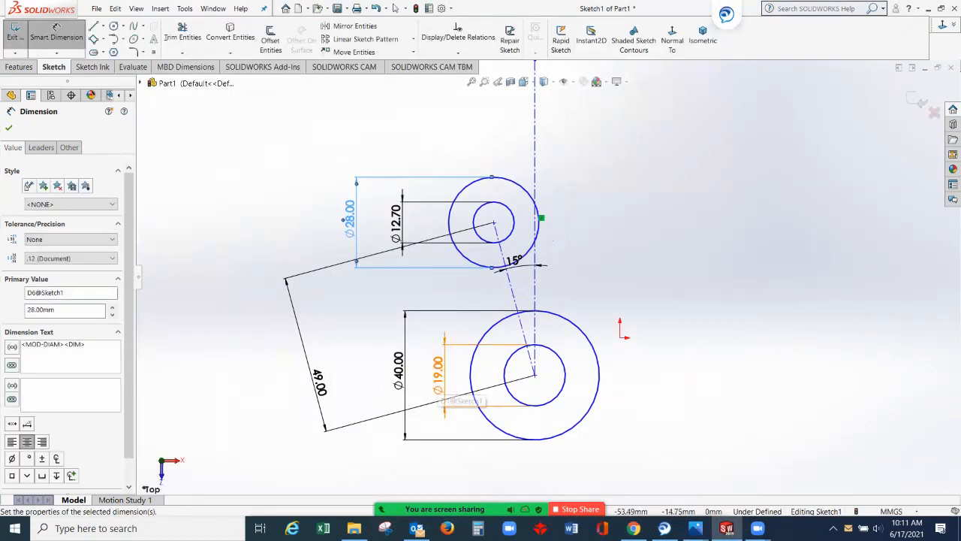
scroll(654, 480, down, 1)
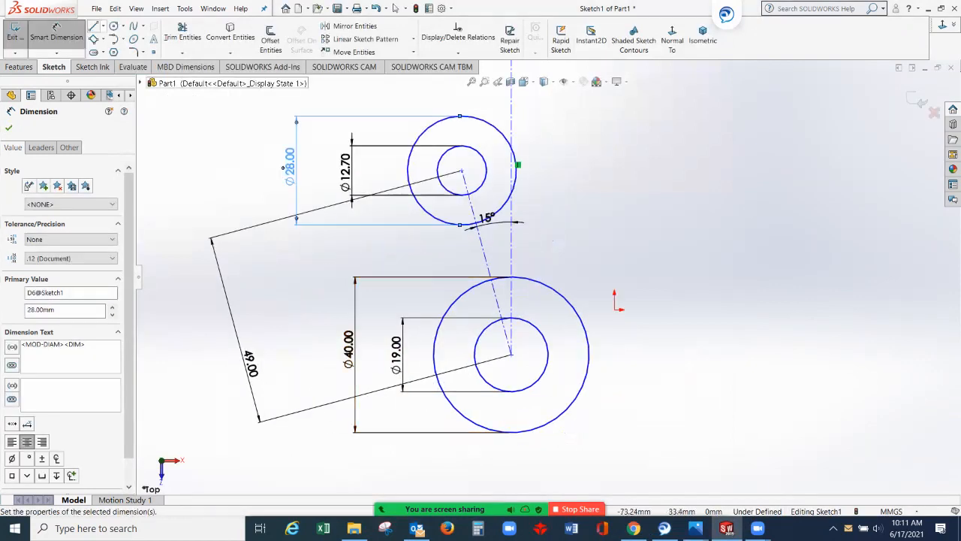
click(8, 128)
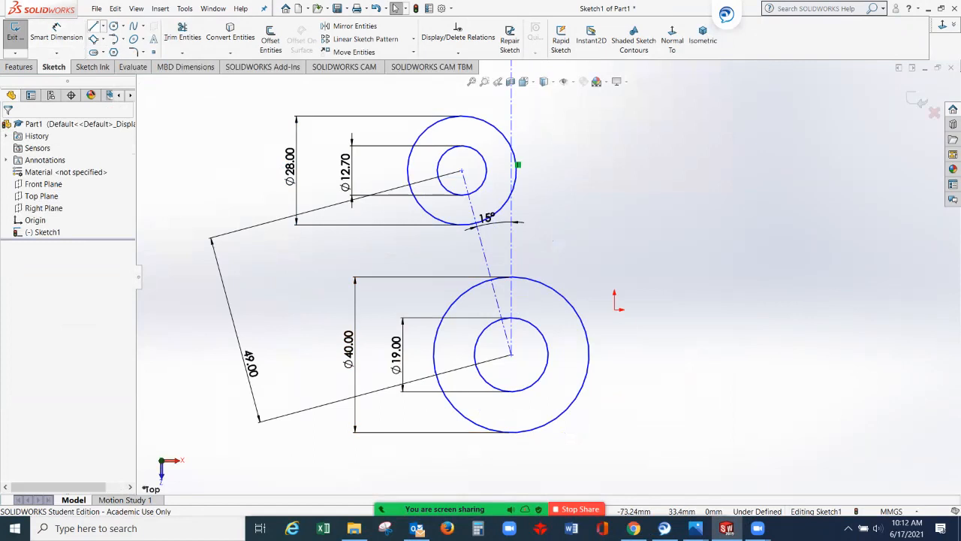
- Sketch a line tangent to the left sides of the 40 mm and 28 mm circles, joining them
click(93, 26)
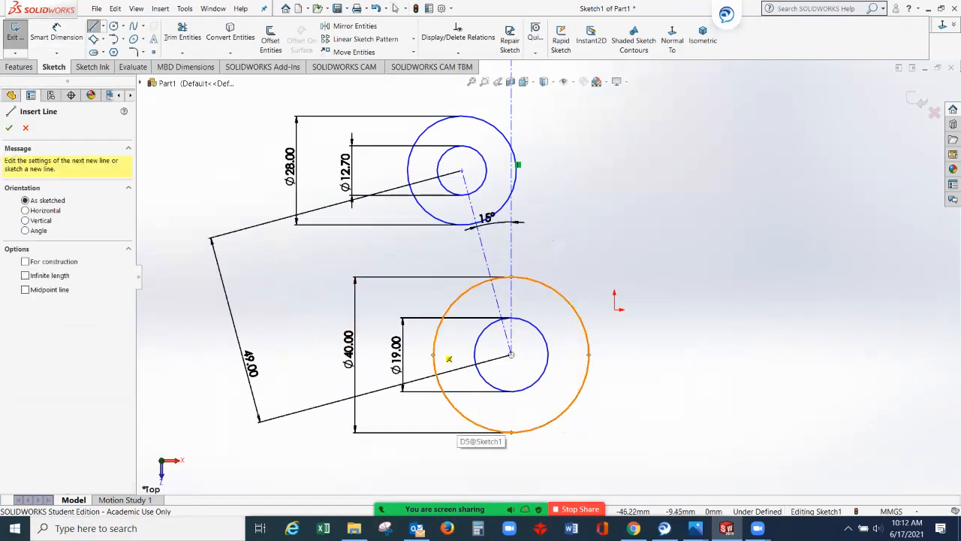
click(434, 355)
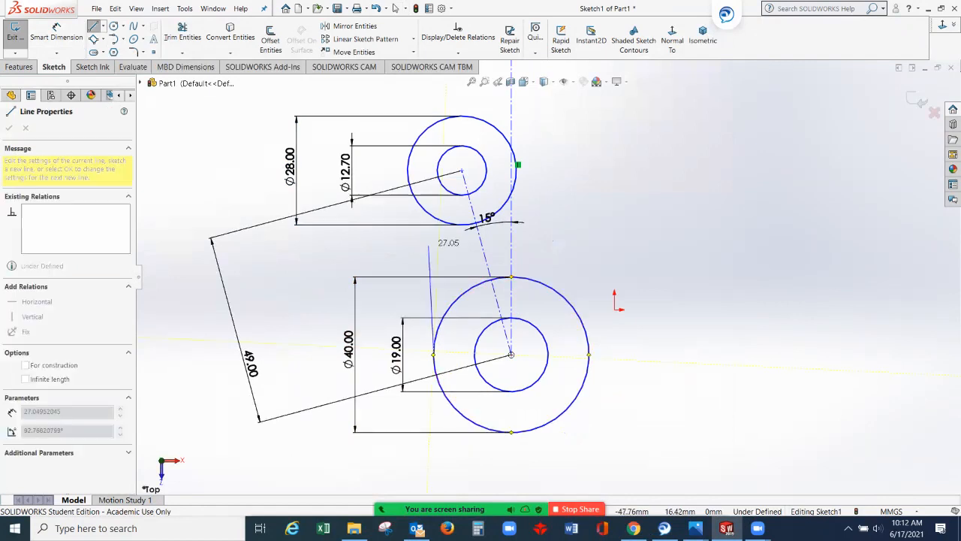
click(412, 178)
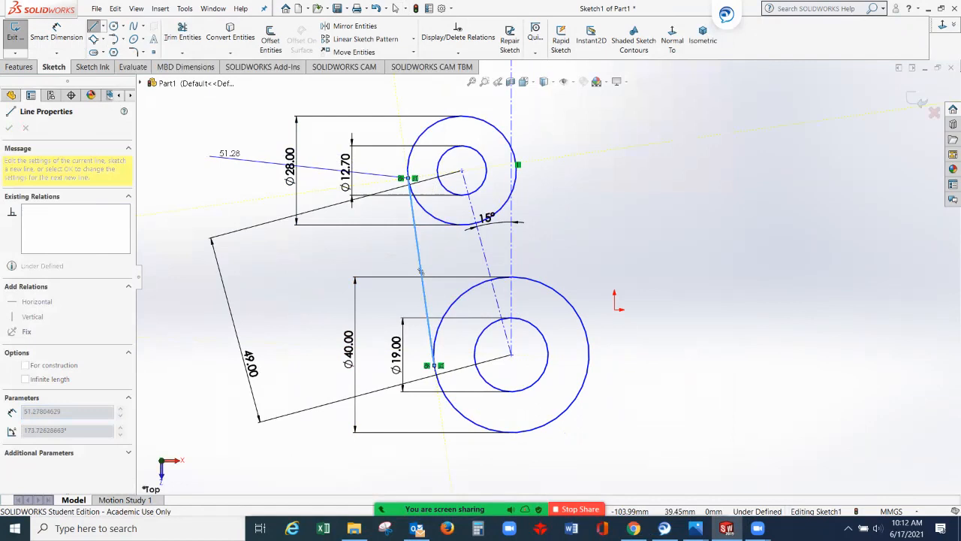
key(Escape)
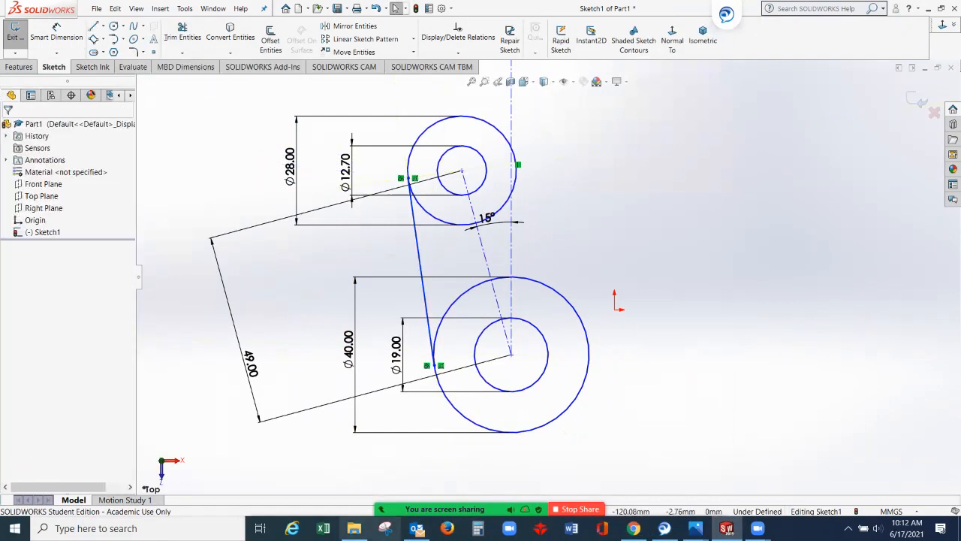
mouse_move(445, 509)
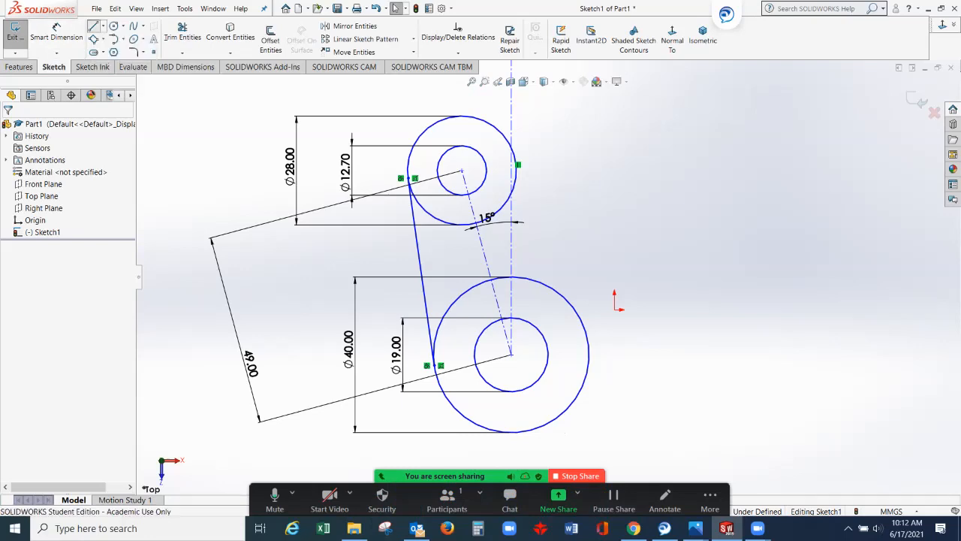
- Sketch a horizontal line about 83 mm long from the 40 mm circle's bottom, ending in a vertical line about 16 mm upward
click(93, 26)
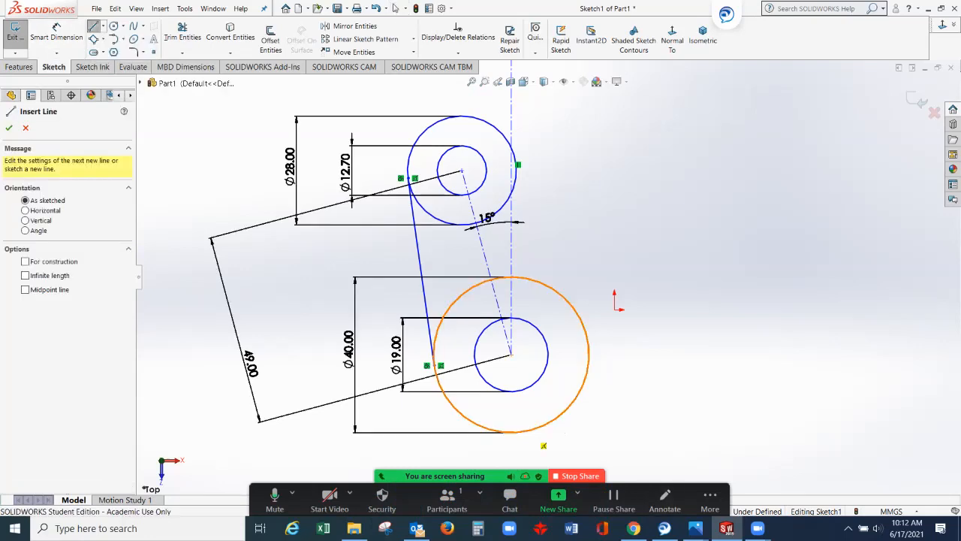
click(512, 432)
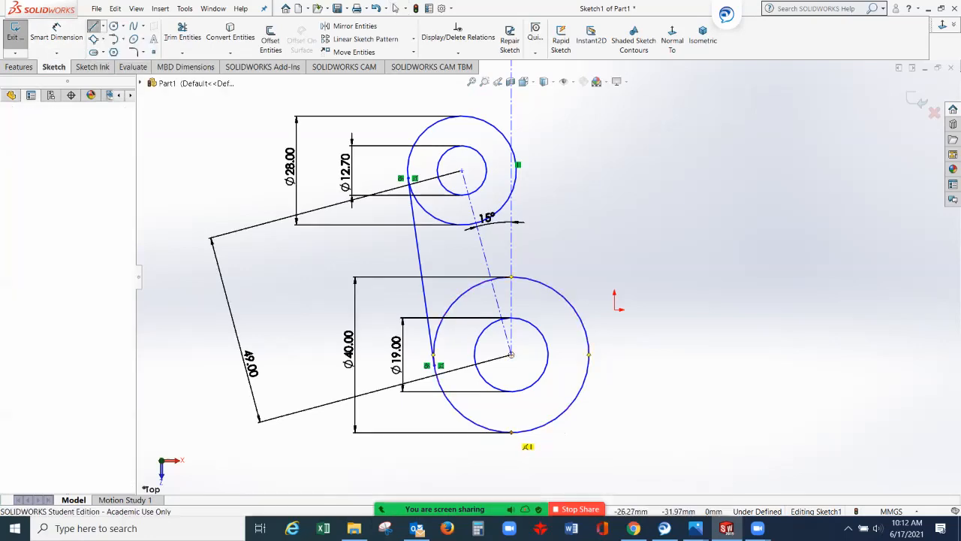
click(836, 432)
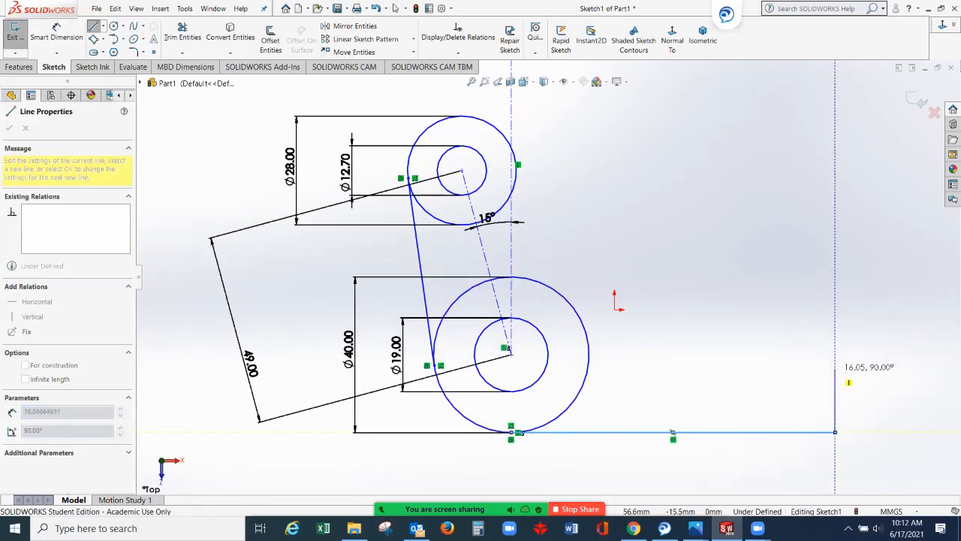
click(836, 369)
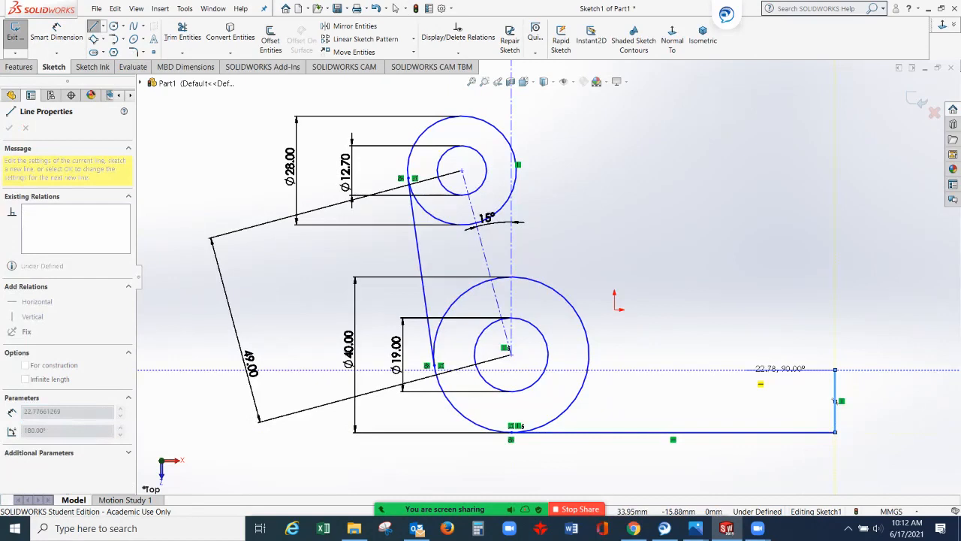
- Continue the profile with an open-ended slot about 23 mm deep, ending in a 6.3 mm radius tangent arc, and a vertical line about 12.5 mm upward
click(746, 370)
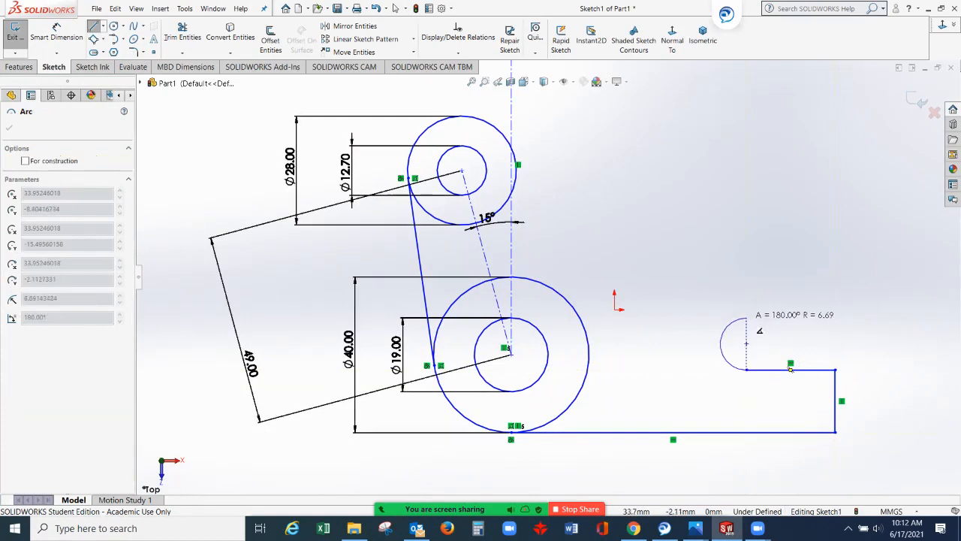
click(746, 320)
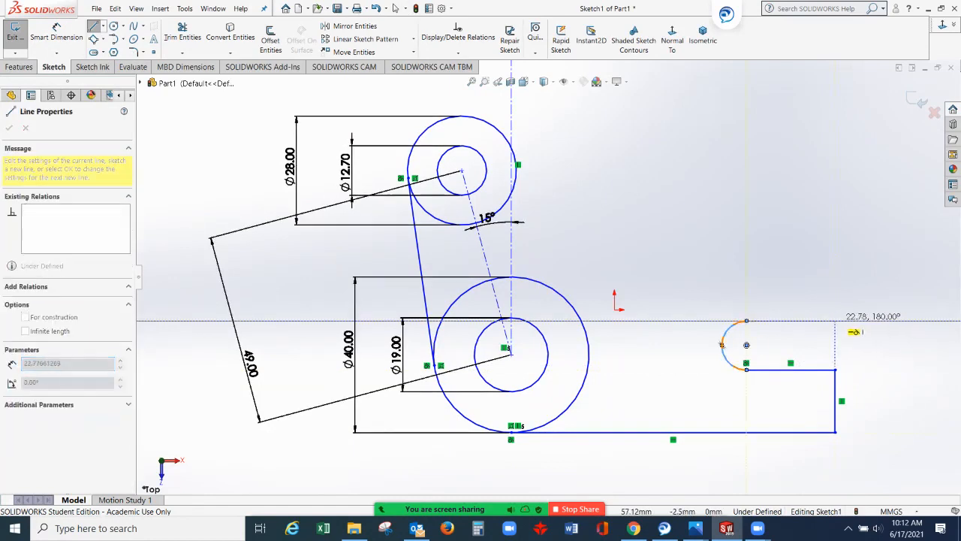
click(836, 321)
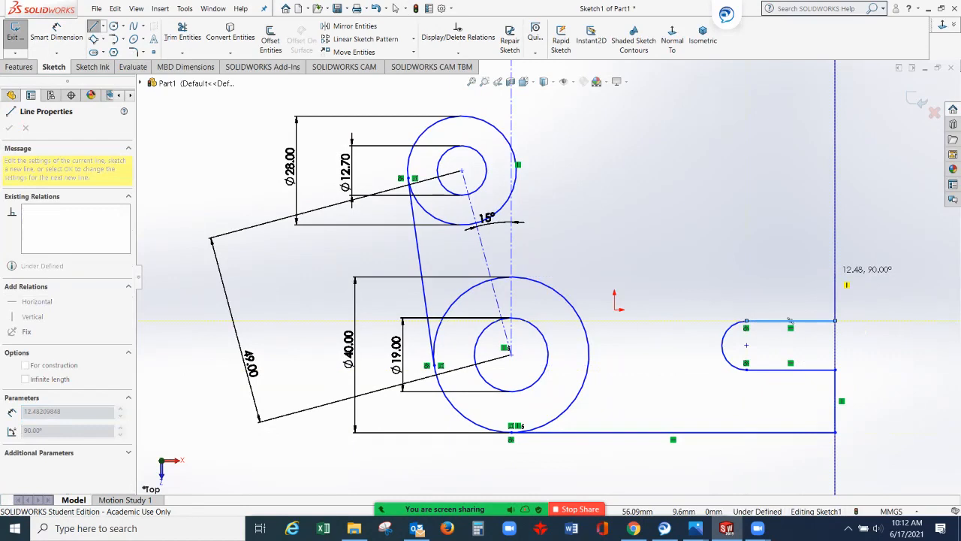
click(835, 272)
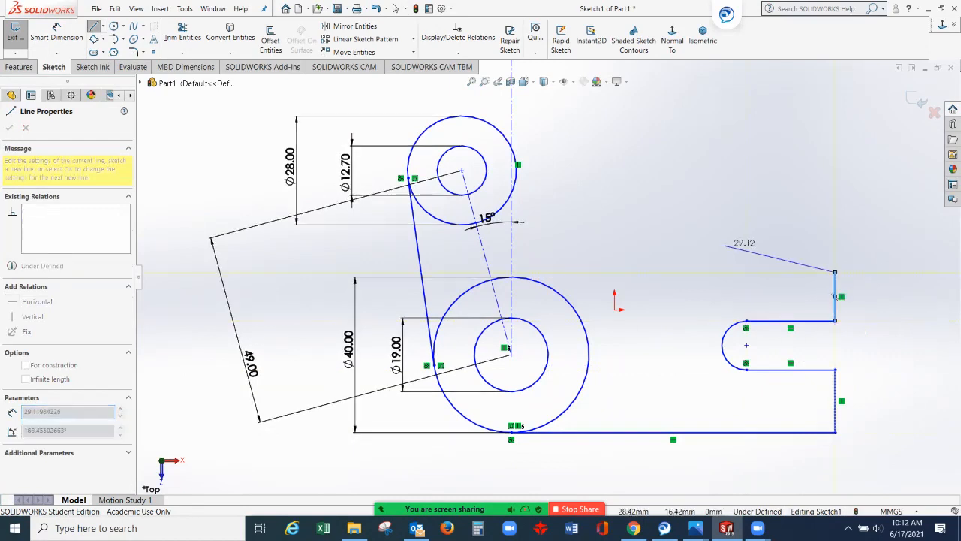
key(Escape)
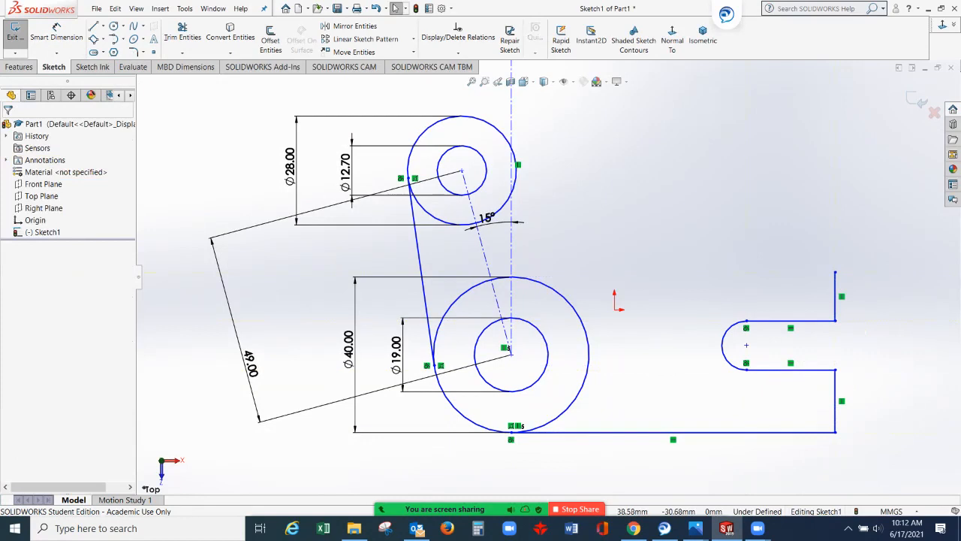
- Check the base length on the q3.PNG reference drawing and dimension the bottom horizontal line to 57 mm
scroll(548, 278, up, 1)
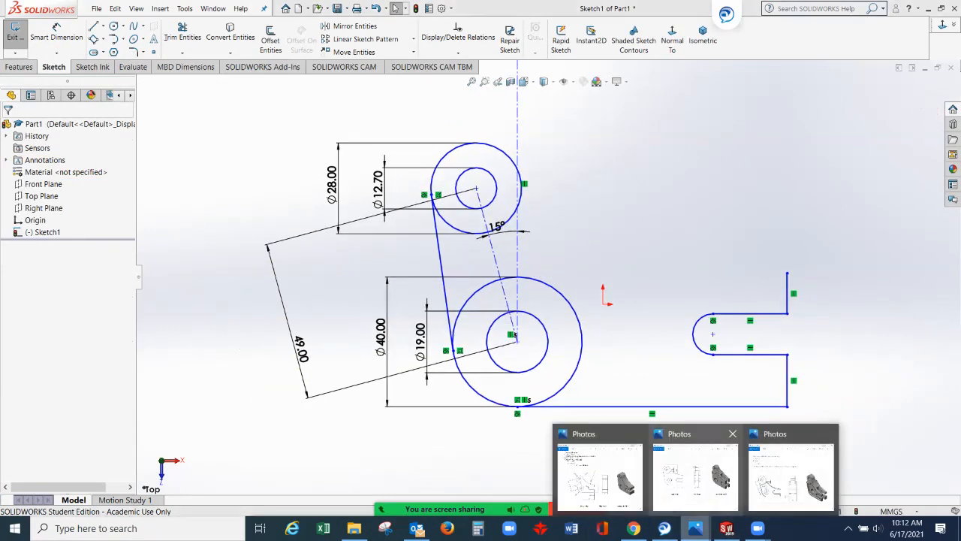
click(696, 528)
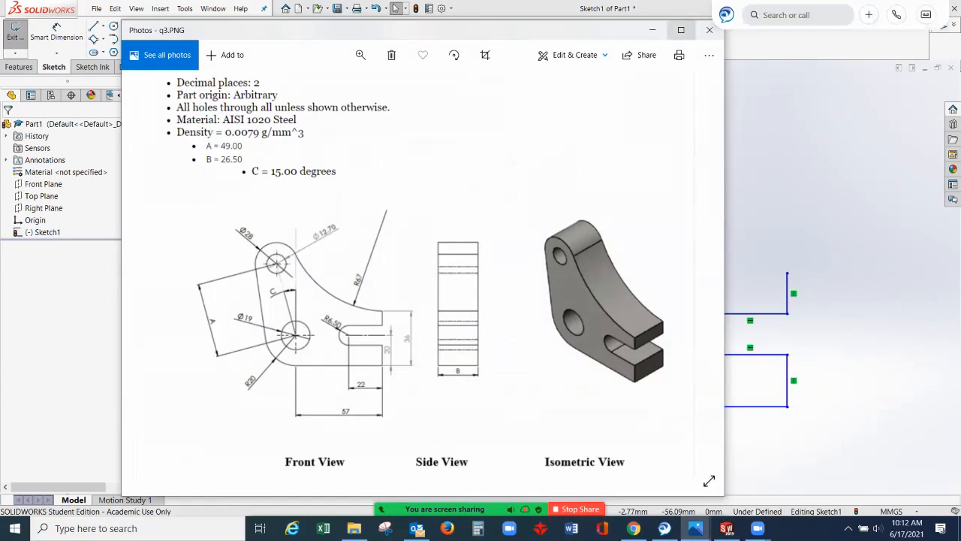
click(727, 528)
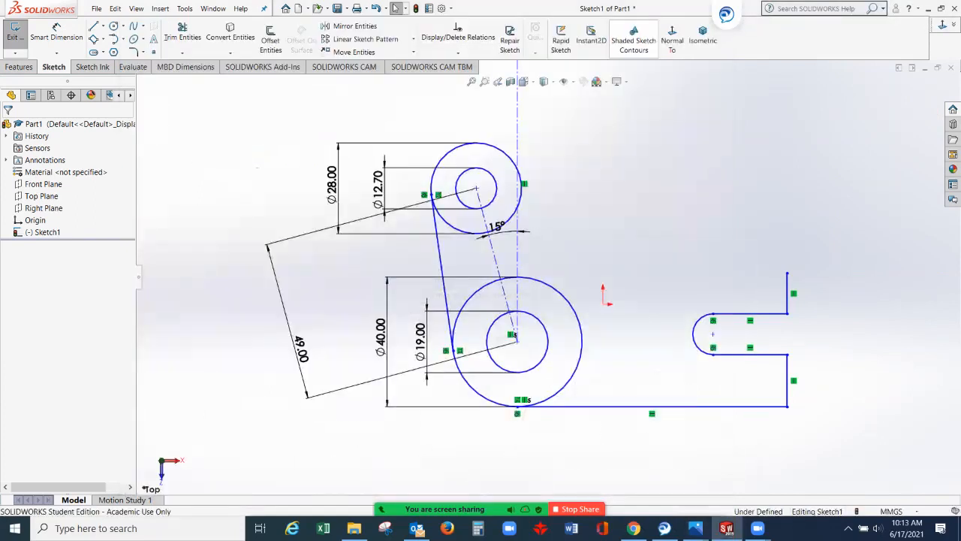
click(56, 31)
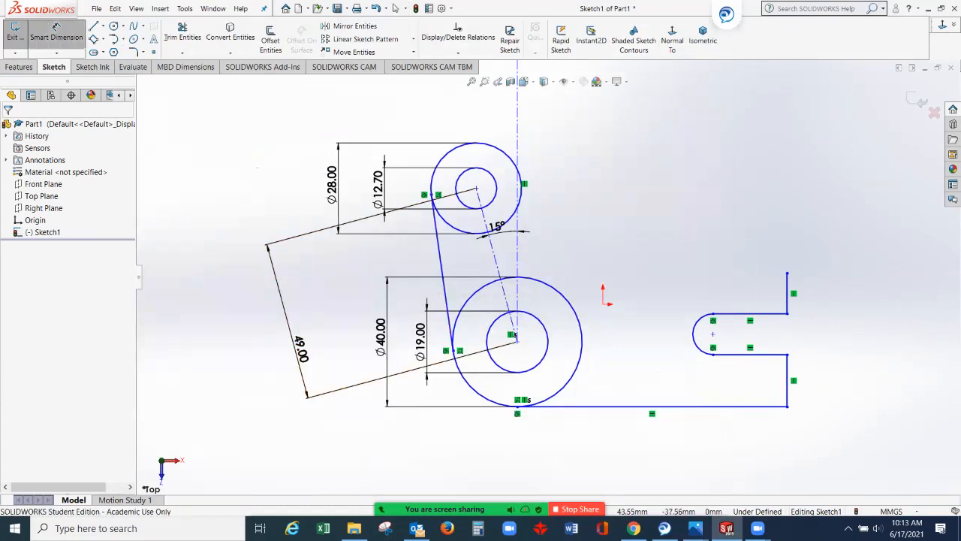
click(721, 407)
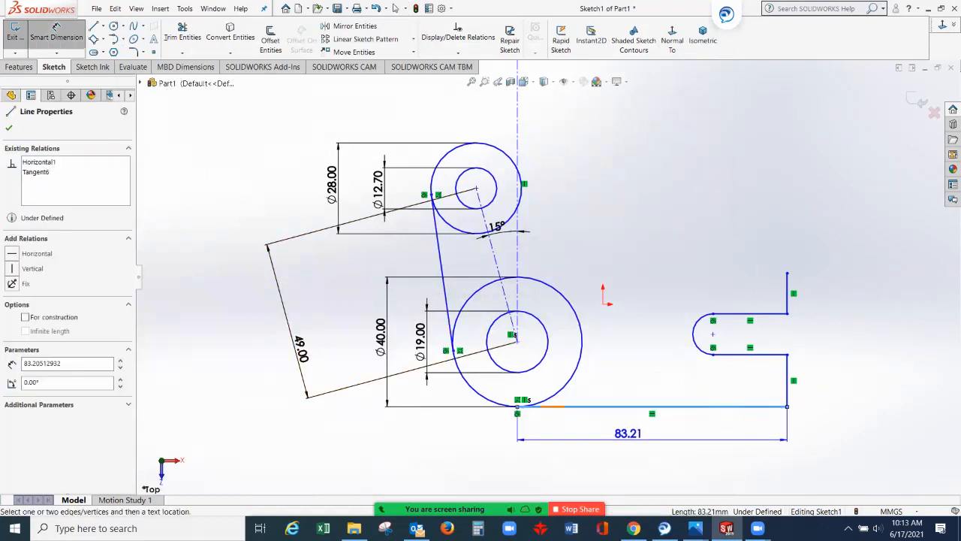
click(637, 441)
text(57)
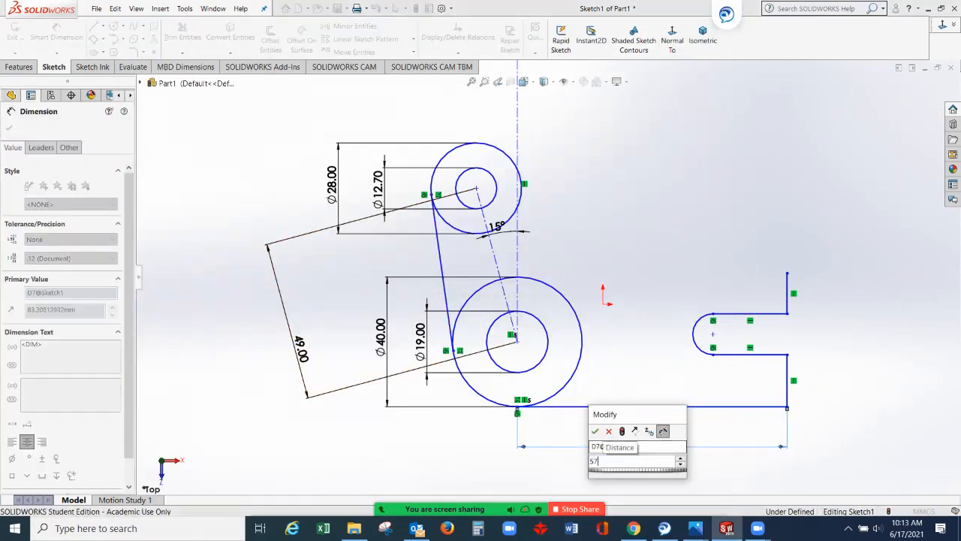
key(Return)
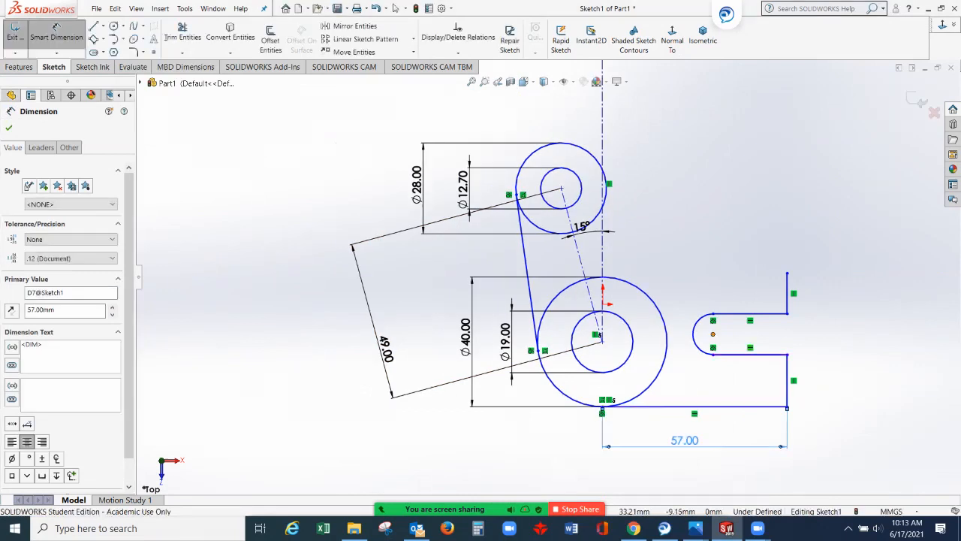
- Dimension the slot arc's center 22 mm from the lower vertical end line and set the arc's radius to 6.5 mm
click(787, 379)
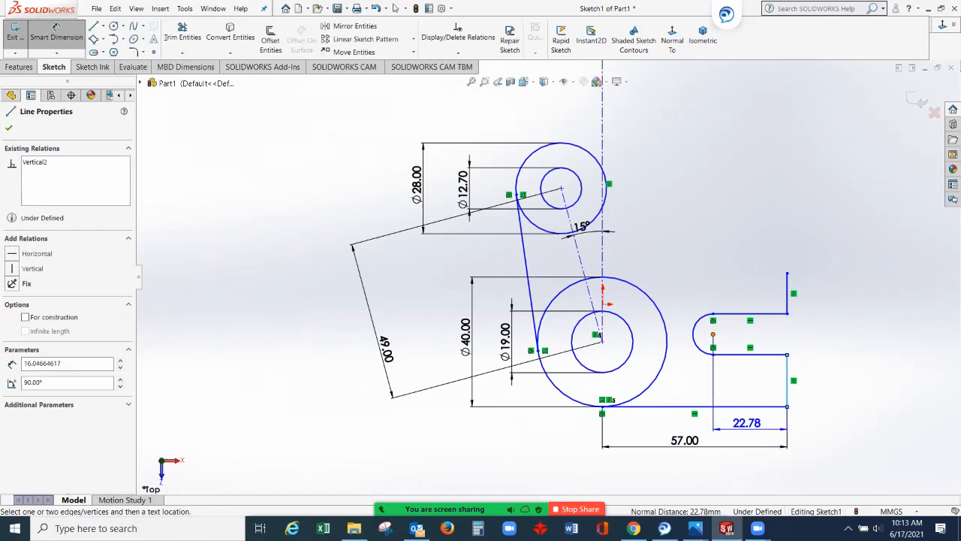
click(747, 423)
key(Return)
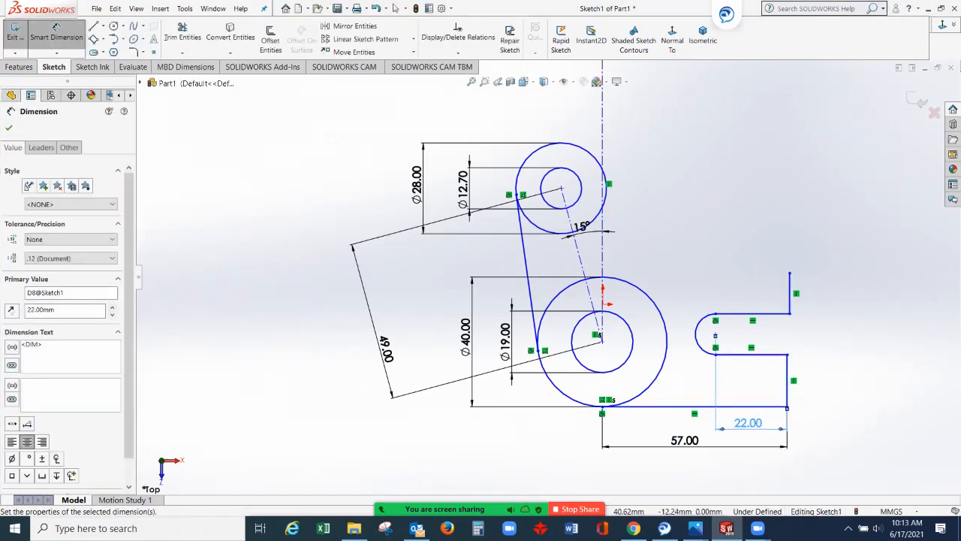
click(700, 334)
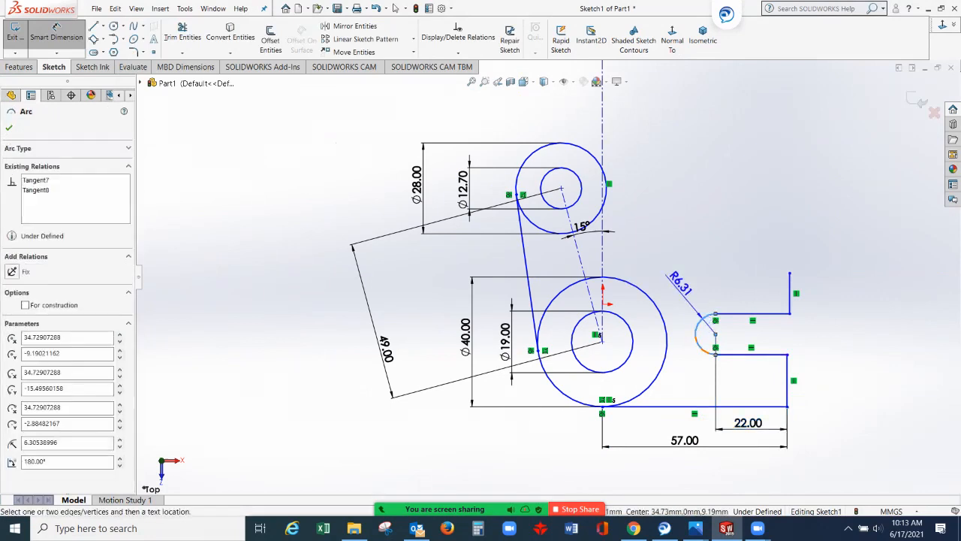
click(675, 279)
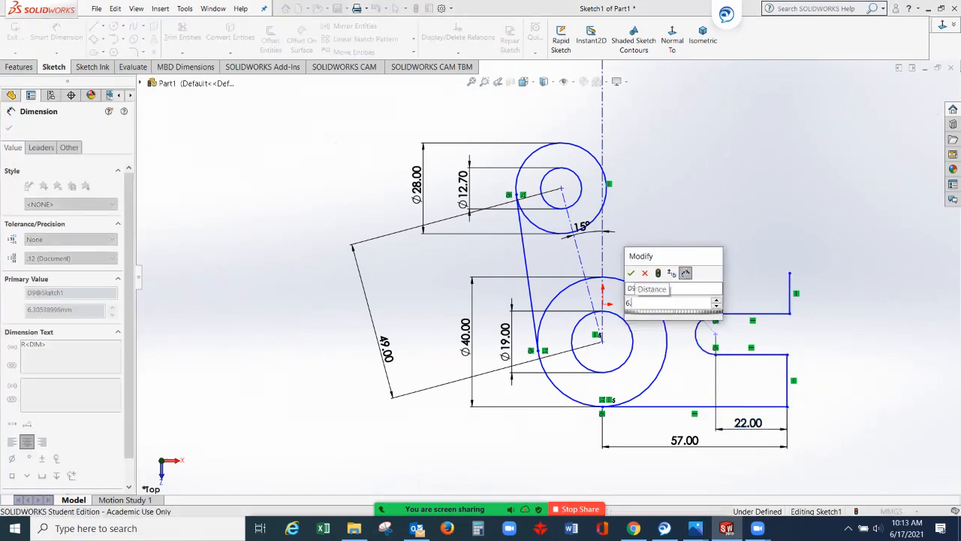
text(6.5)
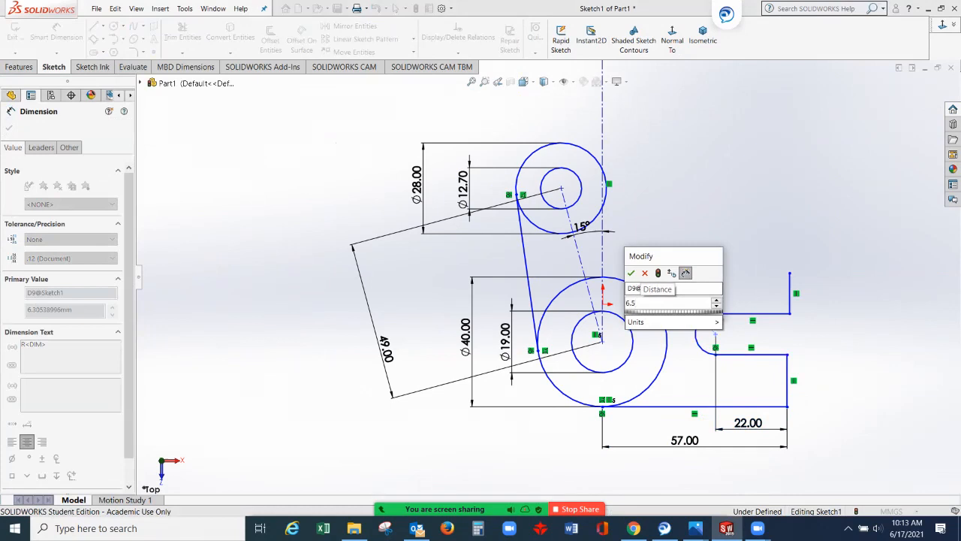
key(Return)
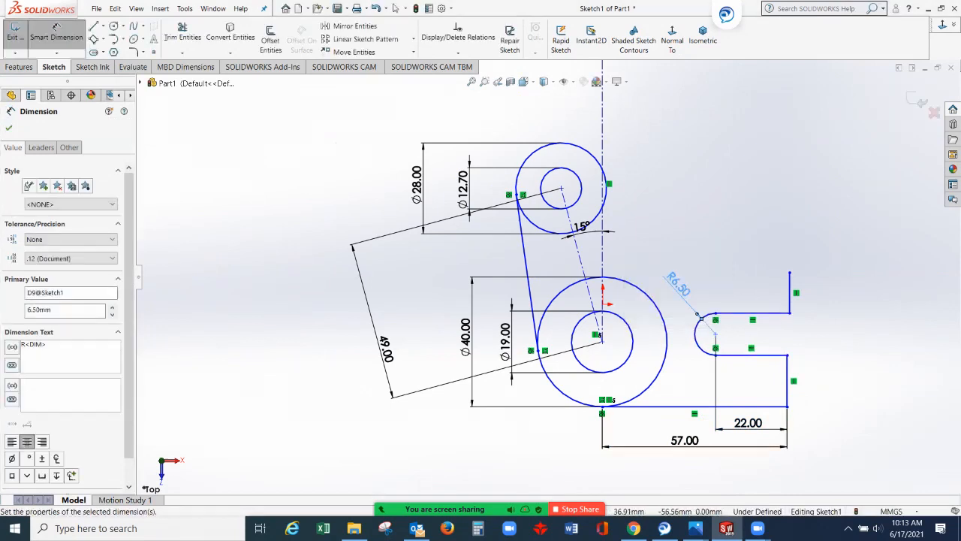
- Check the slot height on the q3.PNG reference drawing and dimension the slot arc's center 20 mm above the bottom line
click(696, 529)
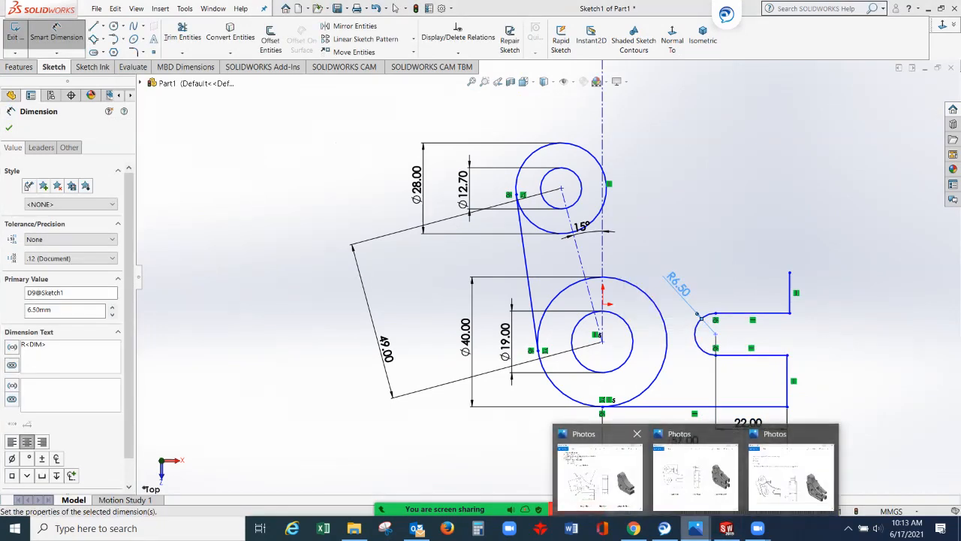
click(599, 475)
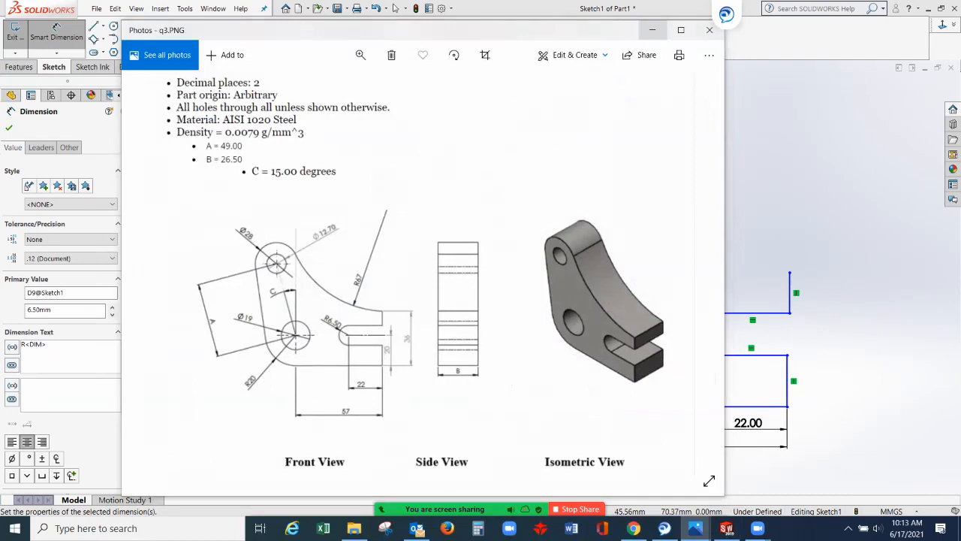
click(653, 30)
click(716, 334)
click(694, 406)
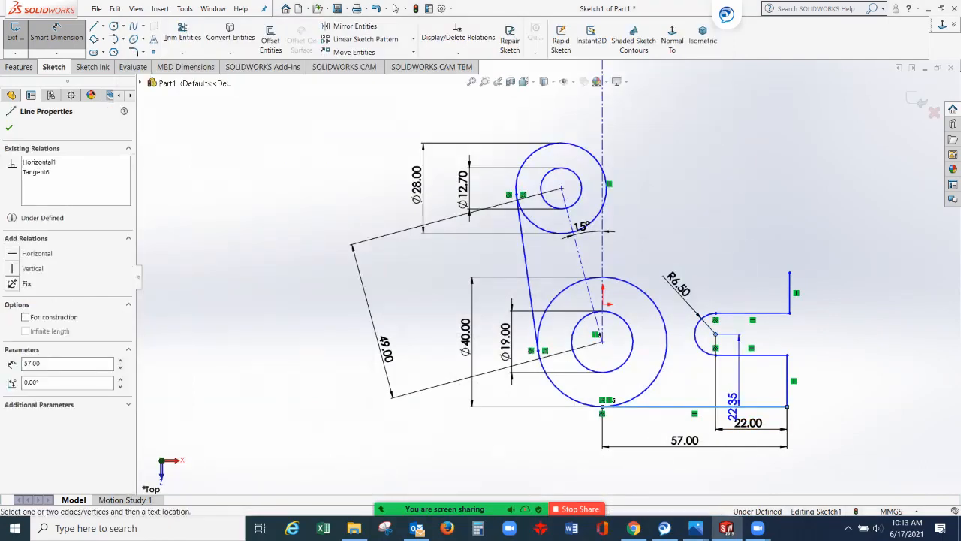
click(815, 375)
text(20.00mm)
key(Return)
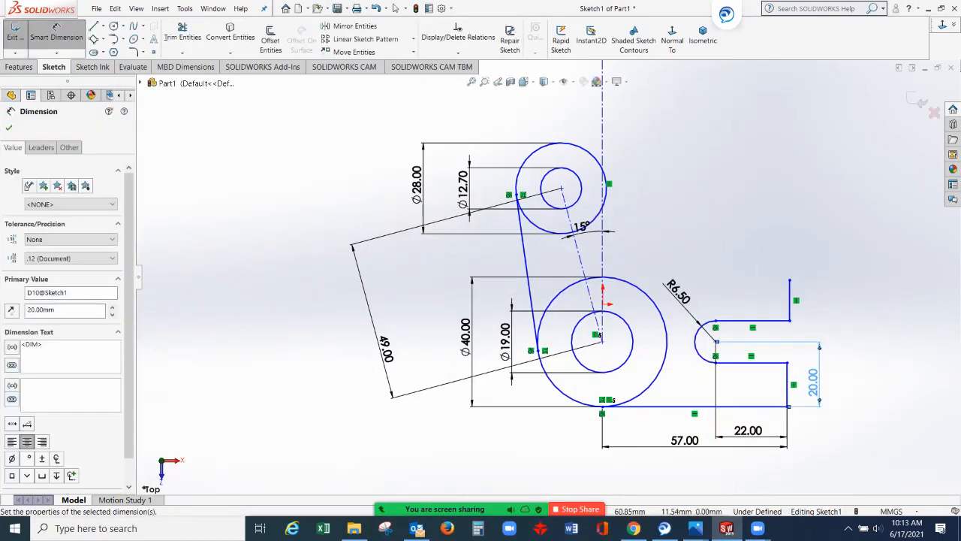
- Dimension the upper vertical line's top endpoint 36 mm above the bottom line and end dimensioning
click(790, 281)
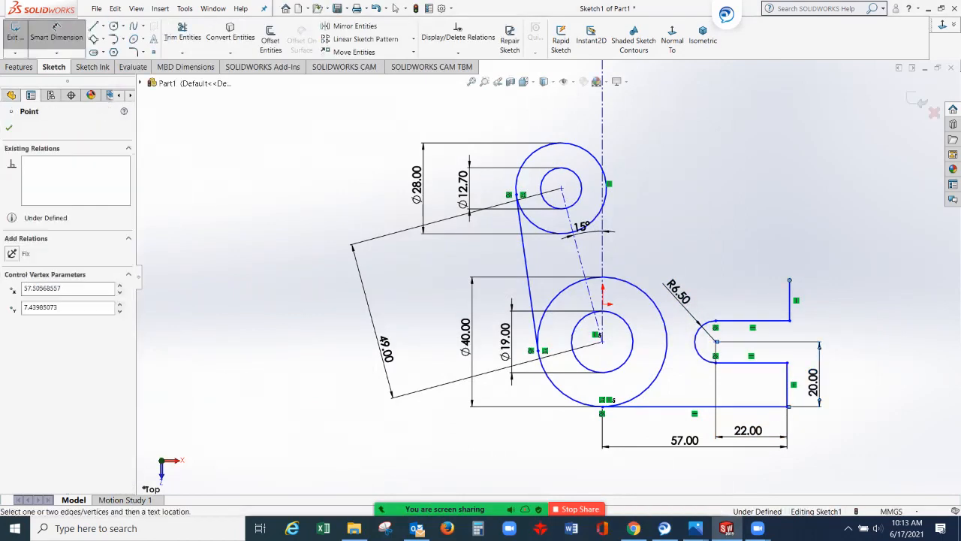
click(744, 407)
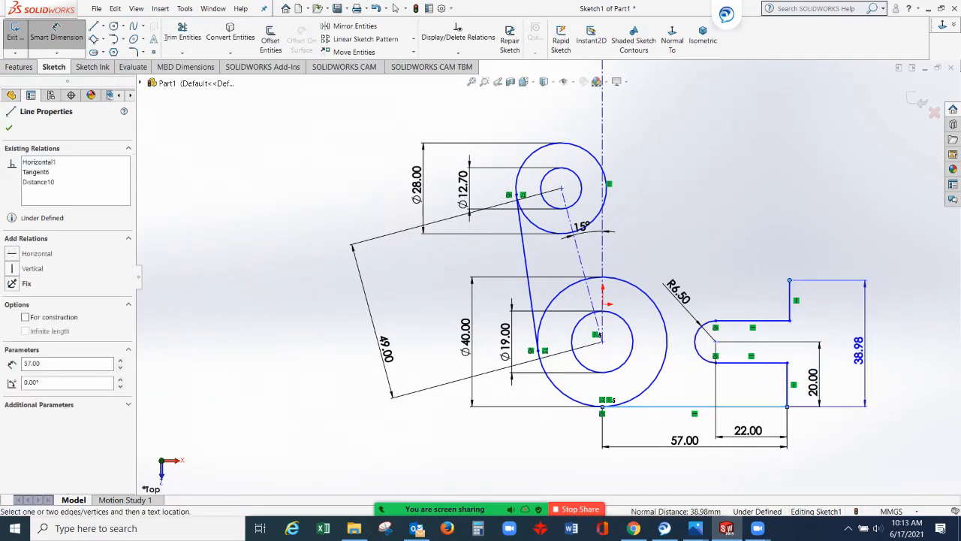
click(863, 349)
text(36)
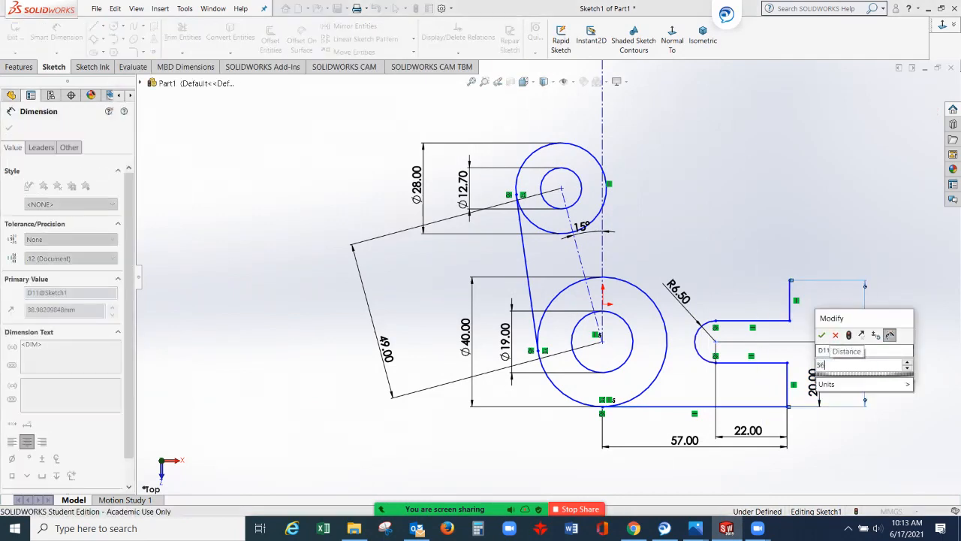
key(Return)
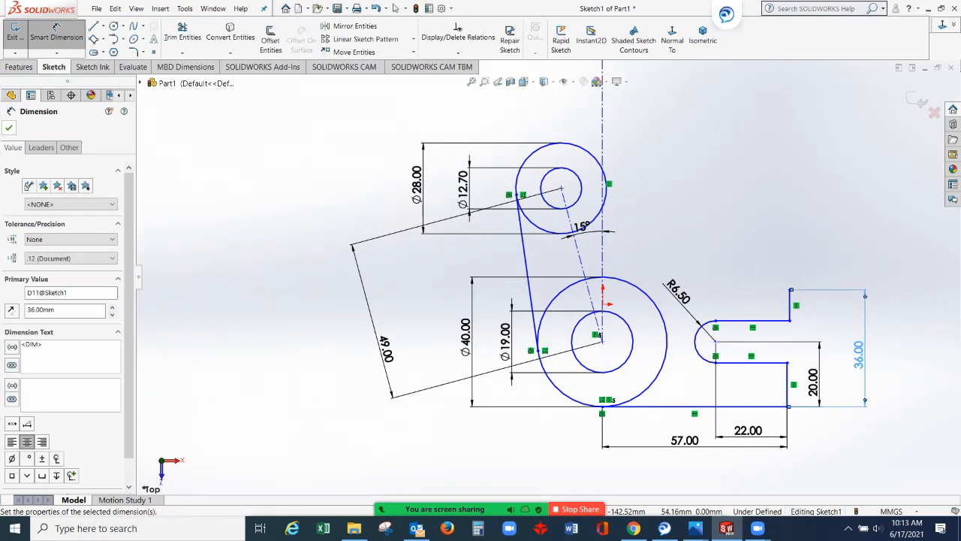
click(56, 29)
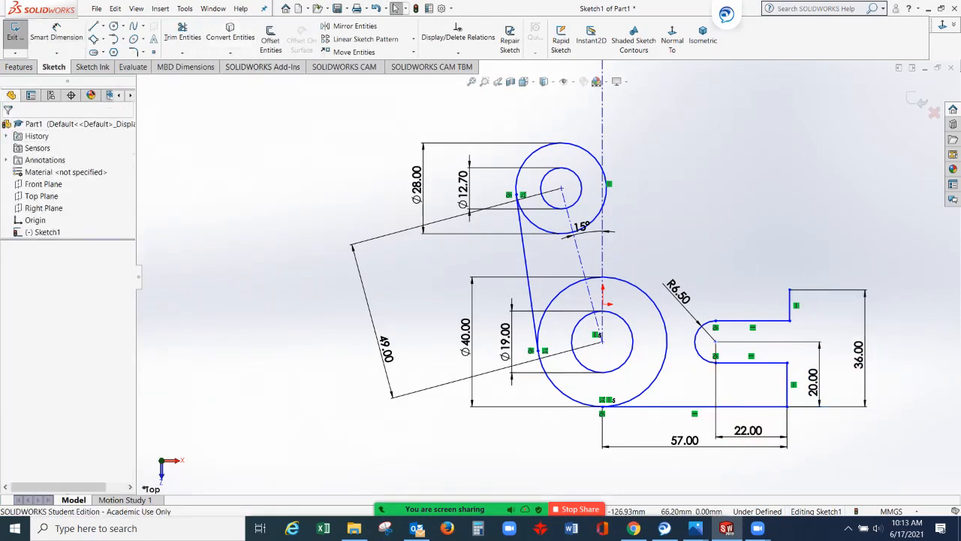
- Draw a tangent arc, radius about 64 mm, from the upper vertical line's top endpoint to the right side of the 28 mm circle
click(143, 53)
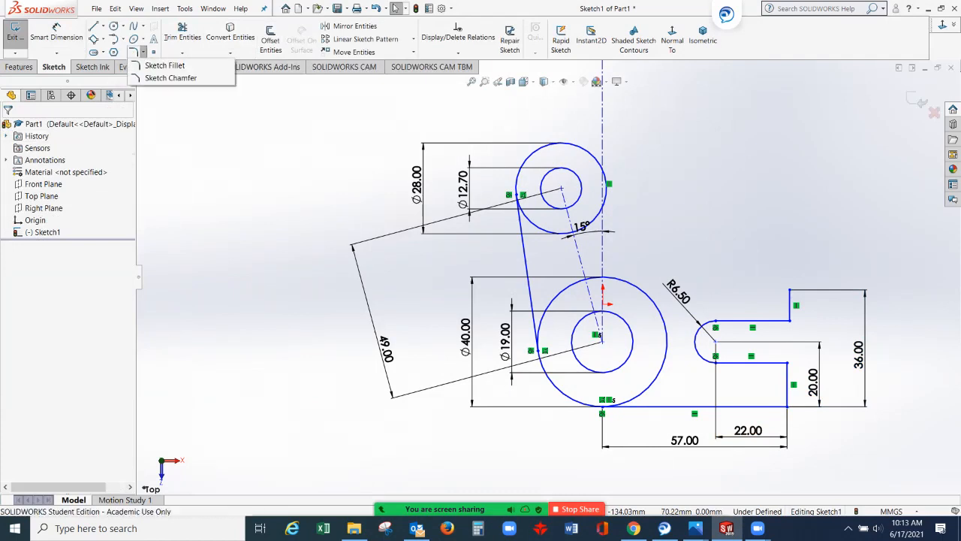
click(122, 39)
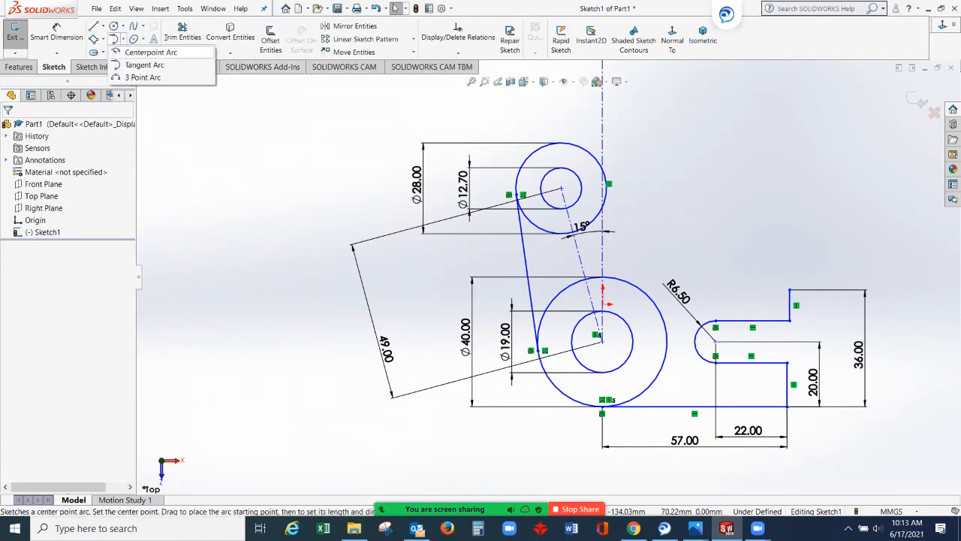
click(144, 65)
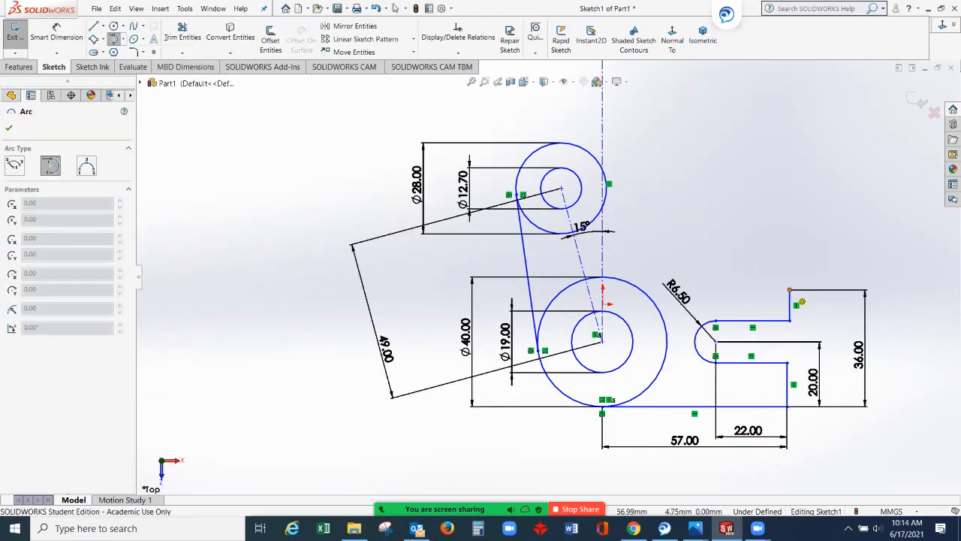
click(789, 290)
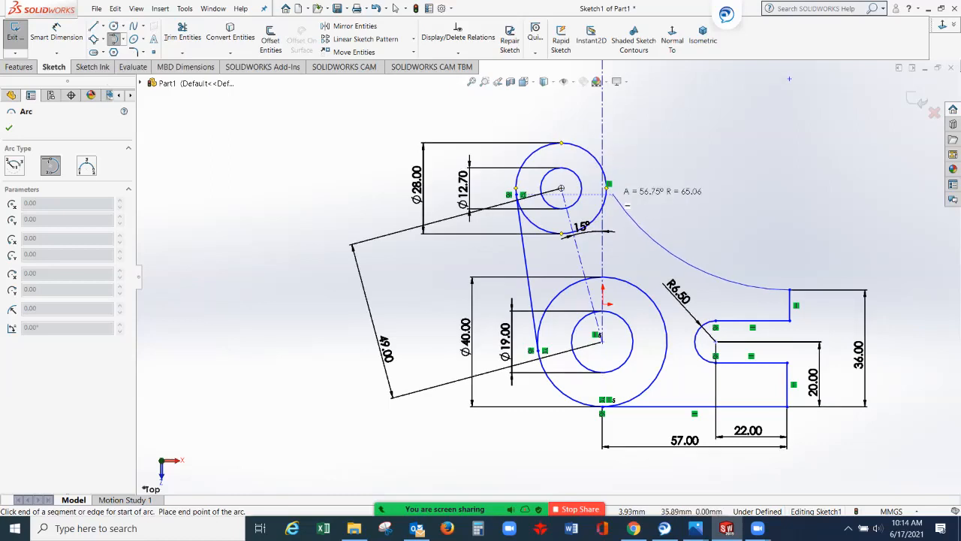
scroll(610, 189, down, 2)
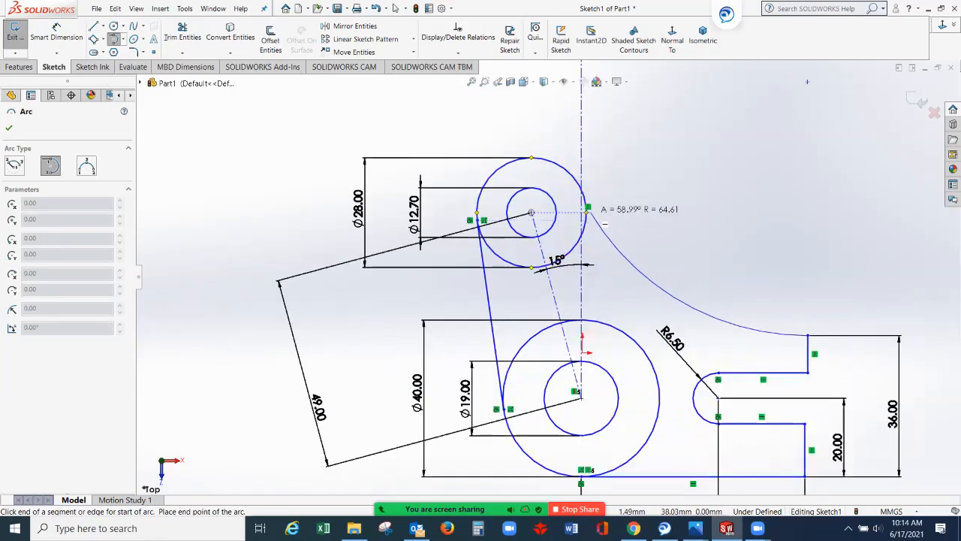
click(598, 207)
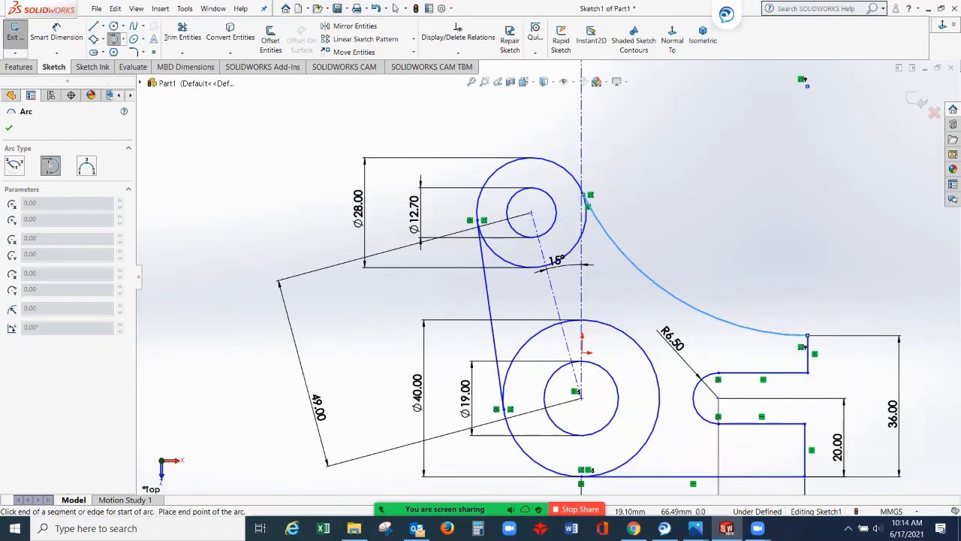
key(Escape)
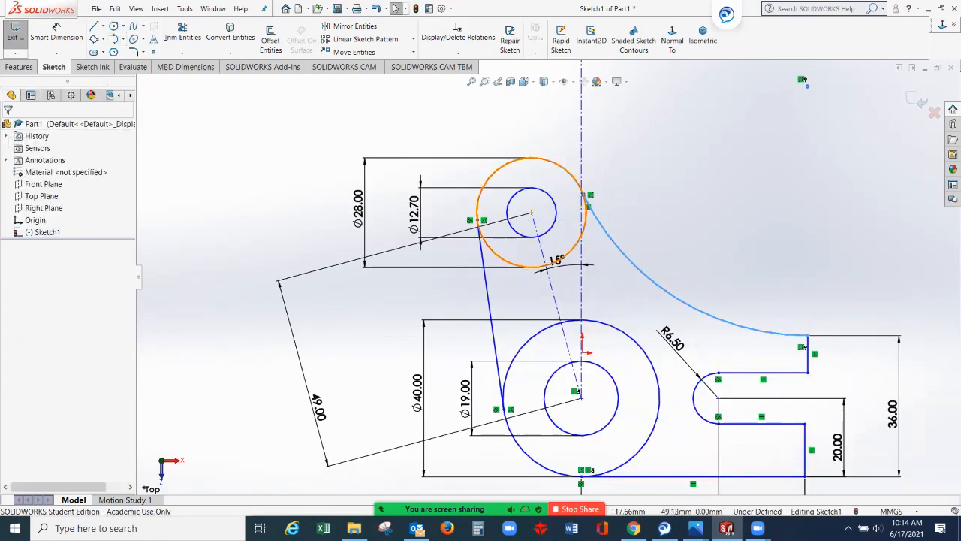
- Dimension the large concave arc's radius to 67 mm
click(56, 28)
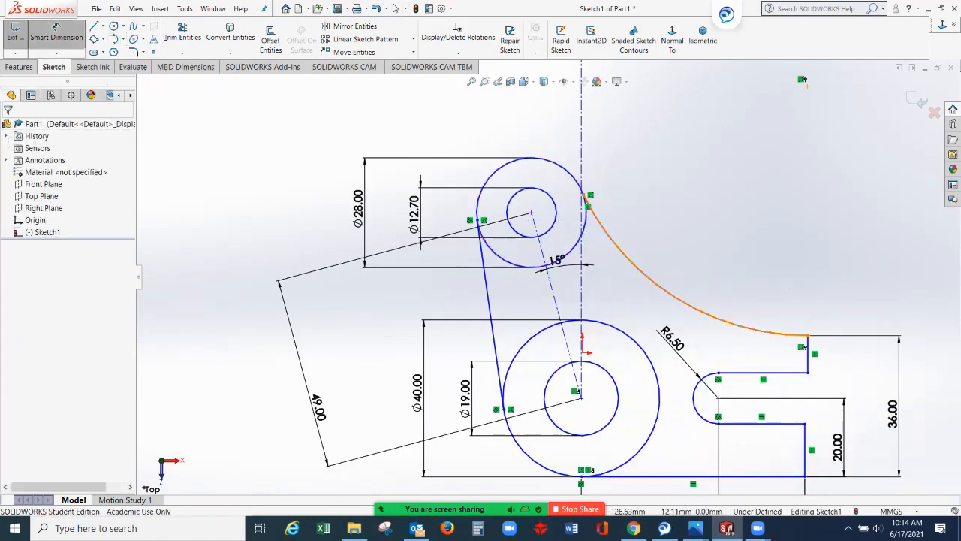
key(Escape)
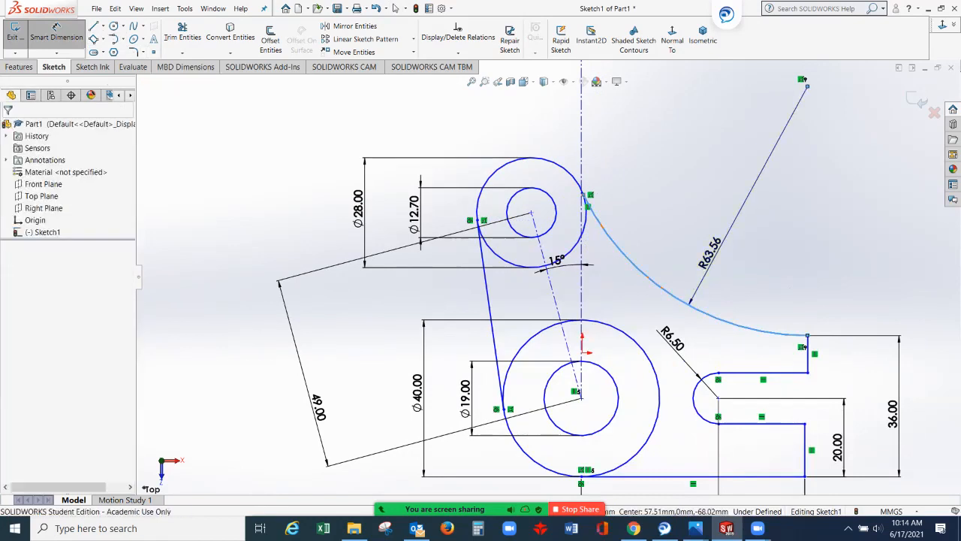
click(710, 251)
double_click(710, 251)
text(67)
key(Return)
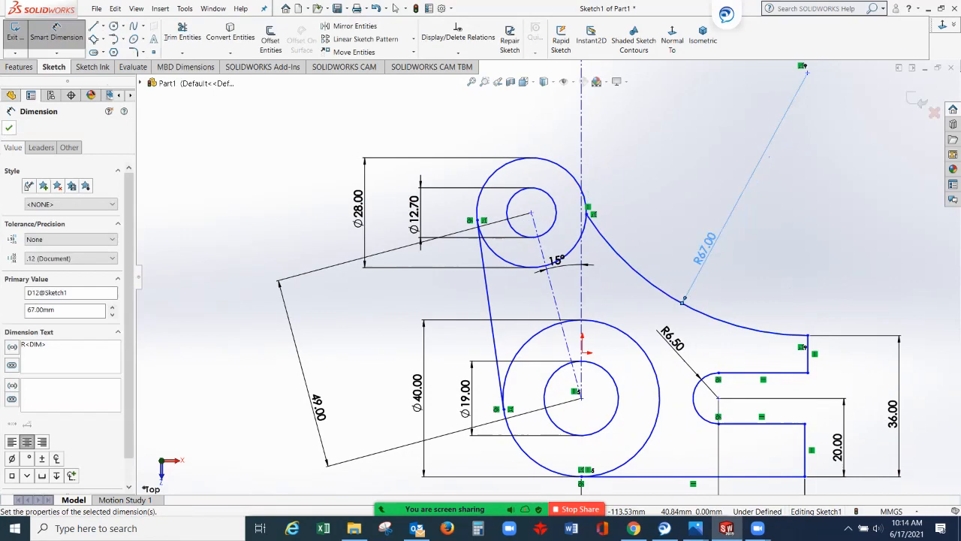
click(9, 128)
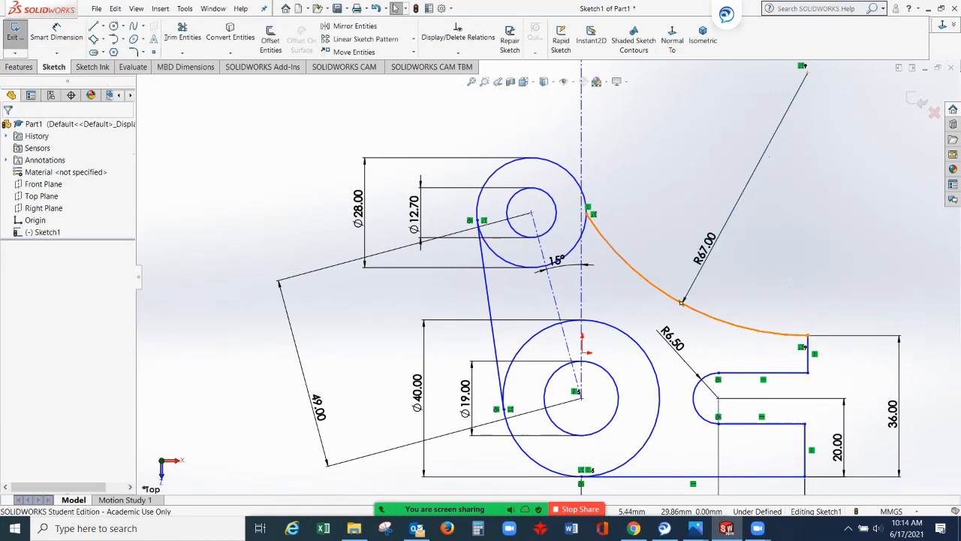
- Make the 67 mm radius arc tangent to the 28 mm circle
click(639, 264)
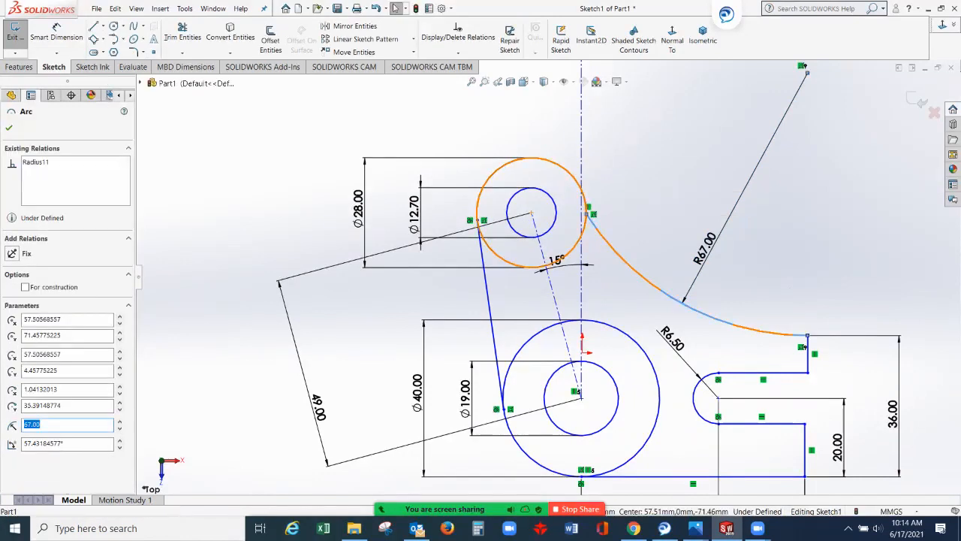
ctrl+click(488, 181)
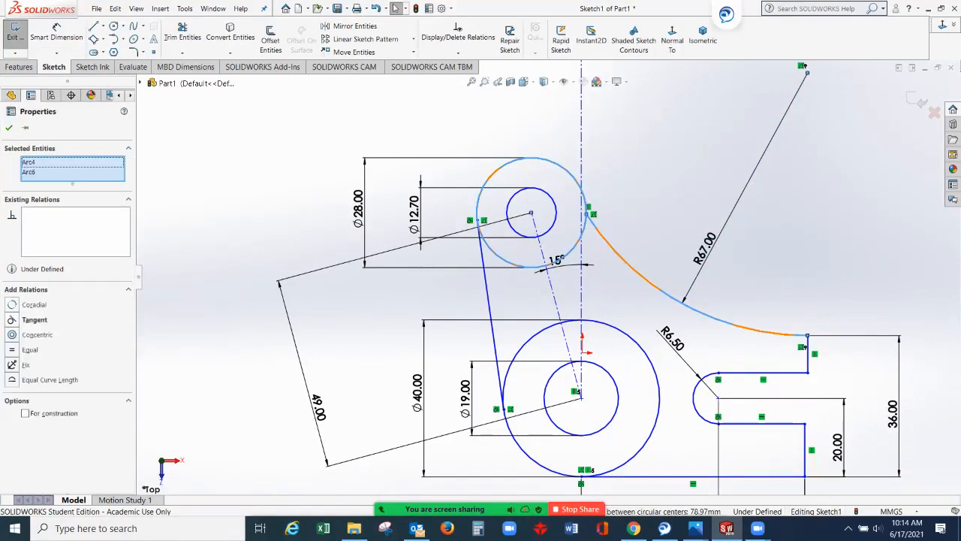
click(34, 320)
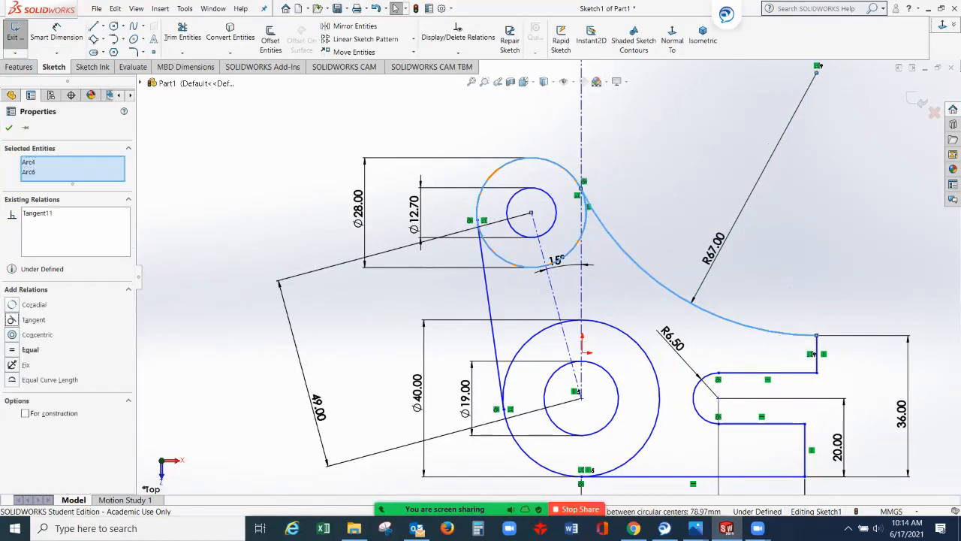
click(8, 128)
- Trim the portions of the 28 mm and 40 mm circles inside the bracket outline and the vertical centerline between them
scroll(548, 271, up, 3)
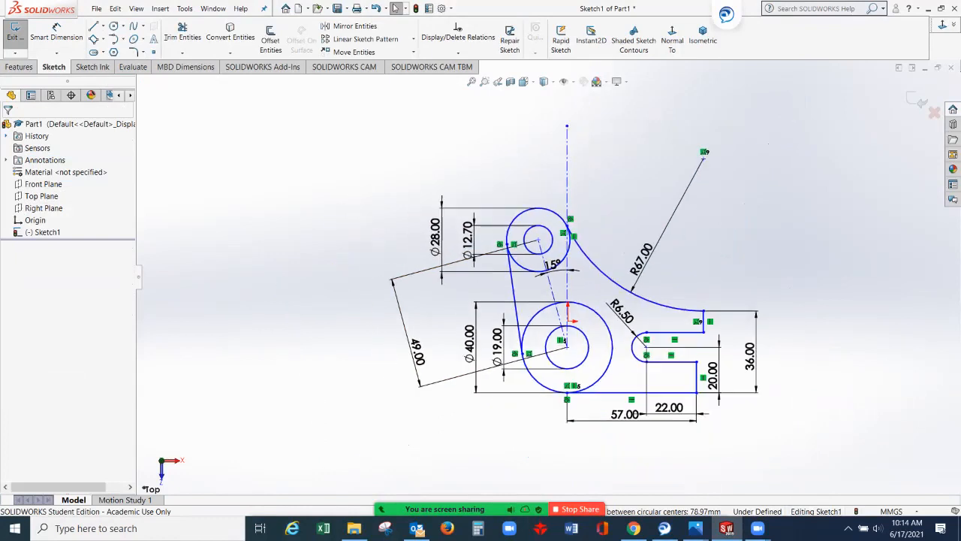
scroll(598, 280, down, 2)
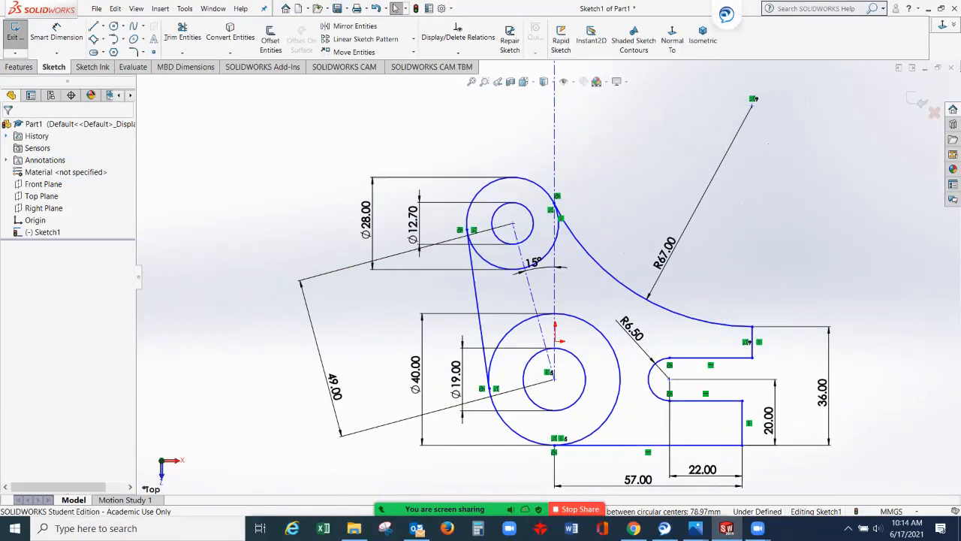
click(183, 31)
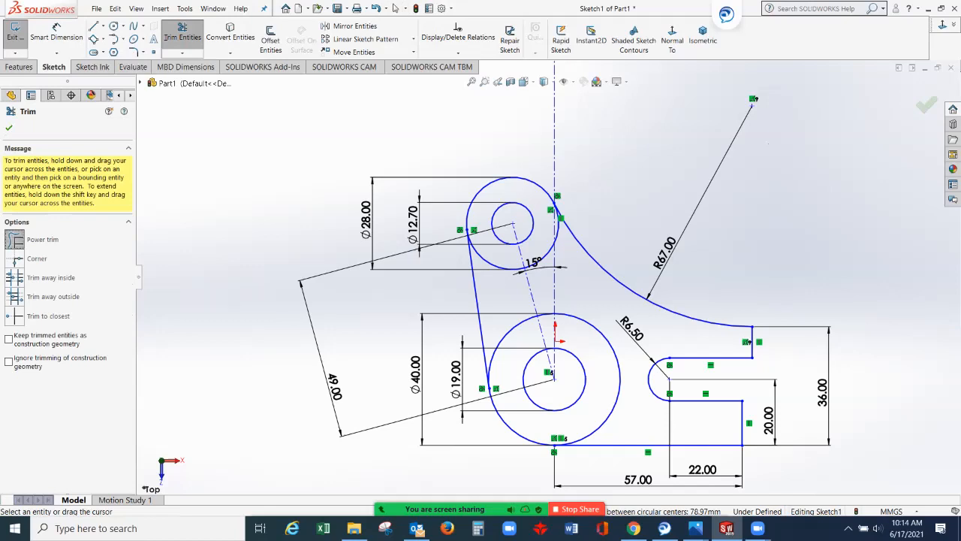
drag(542, 232, 560, 237)
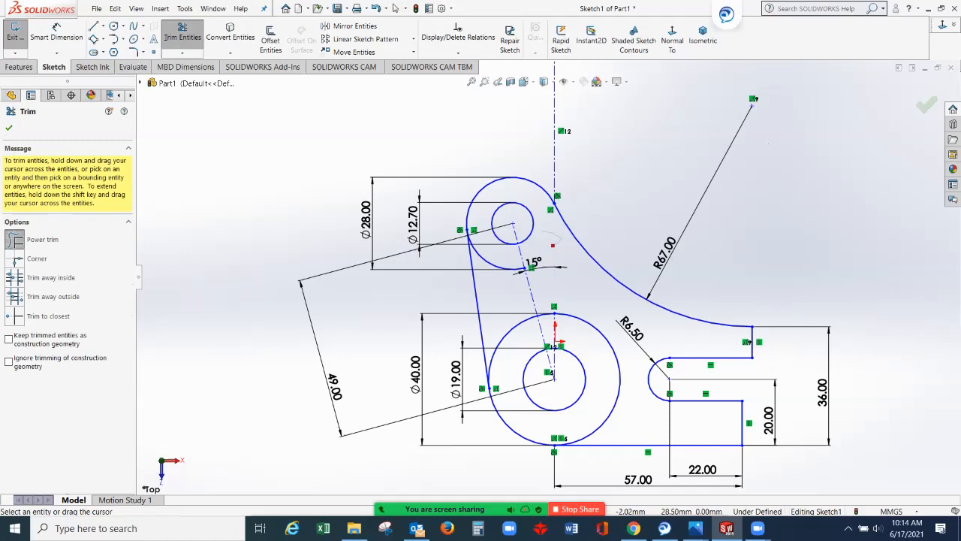
drag(535, 261, 521, 280)
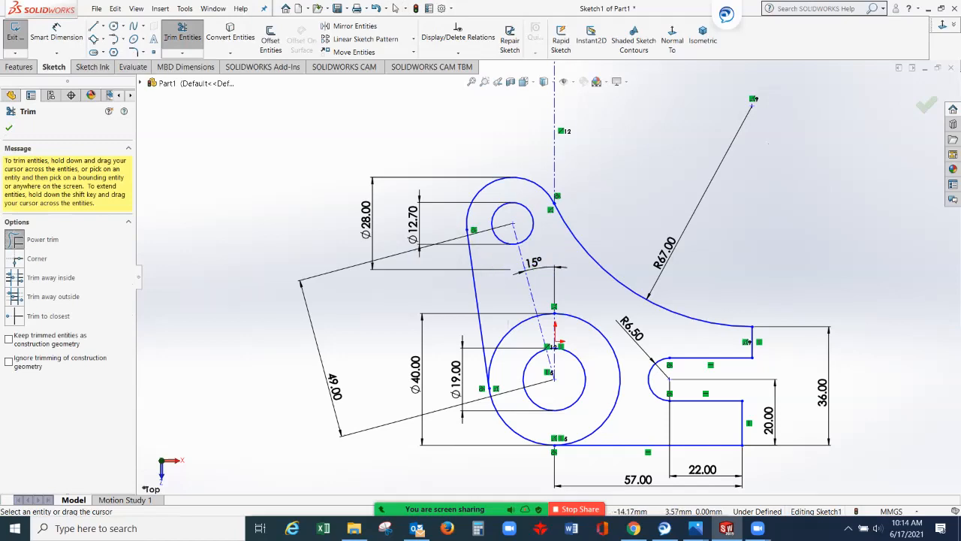
drag(510, 329, 589, 323)
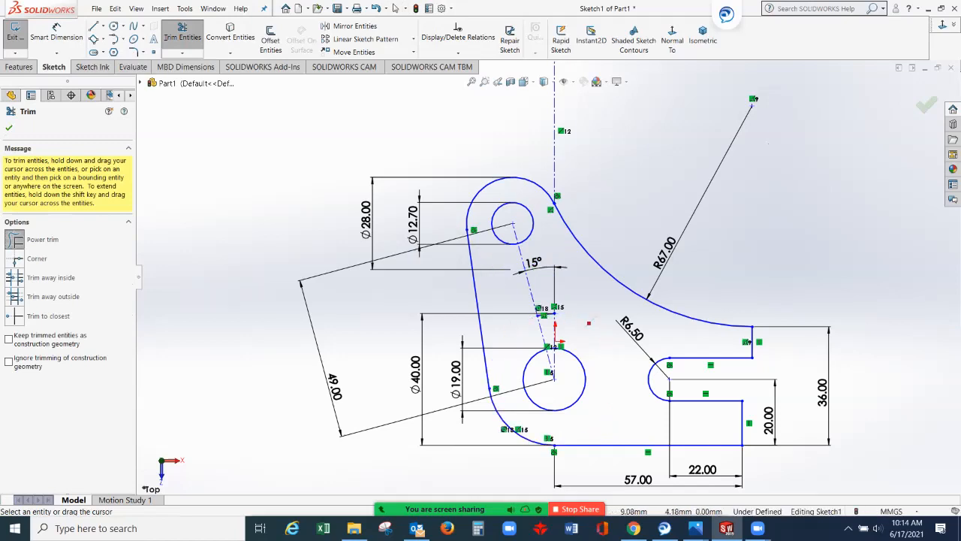
scroll(588, 323, down, 2)
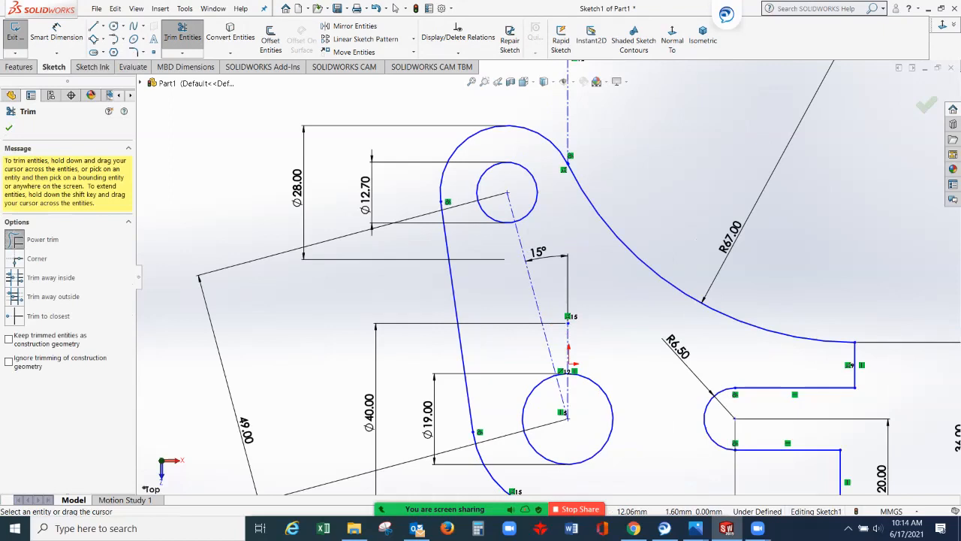
scroll(548, 273, up, 1)
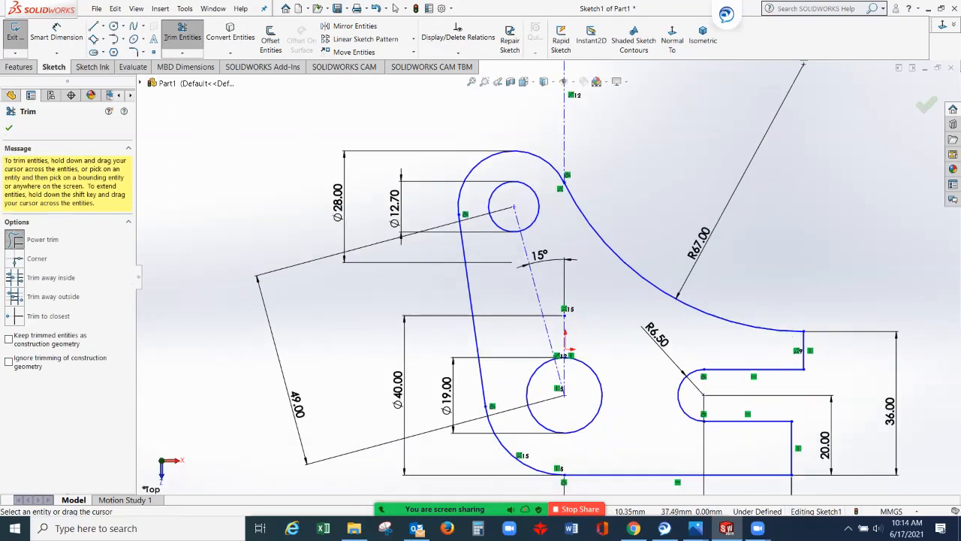
- Delete the detached upper segment of the vertical centerline and move the 15-degree dimension down to the 19 mm circle
key(Escape)
click(565, 331)
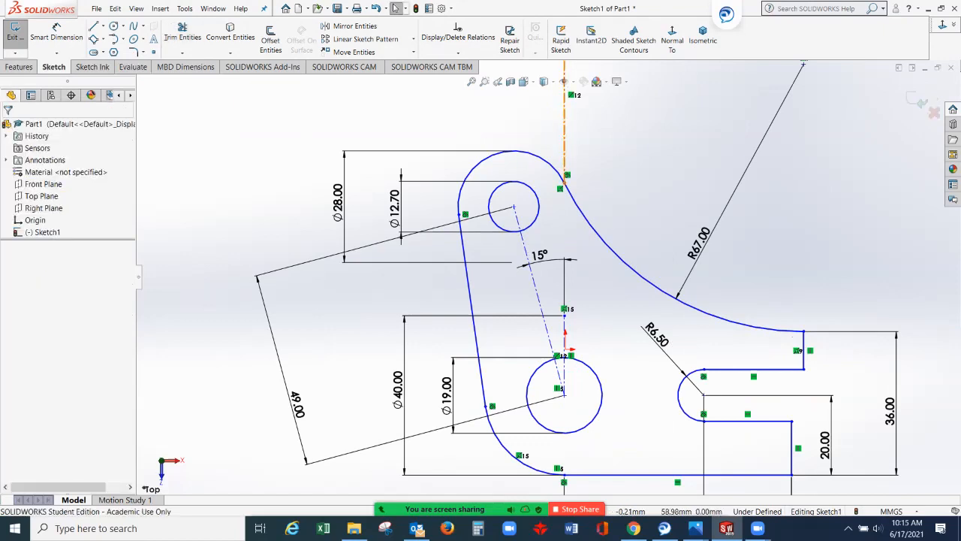
key(Escape)
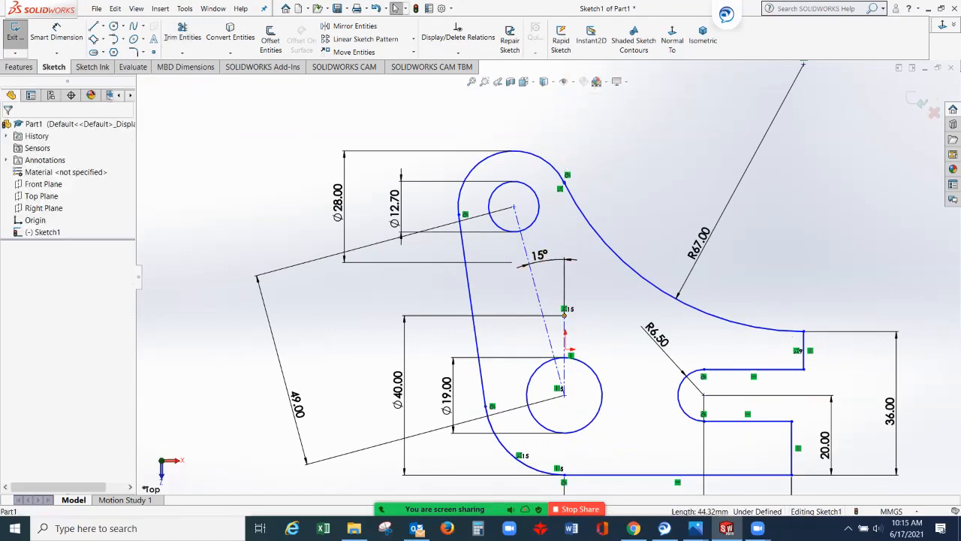
scroll(567, 341, down, 3)
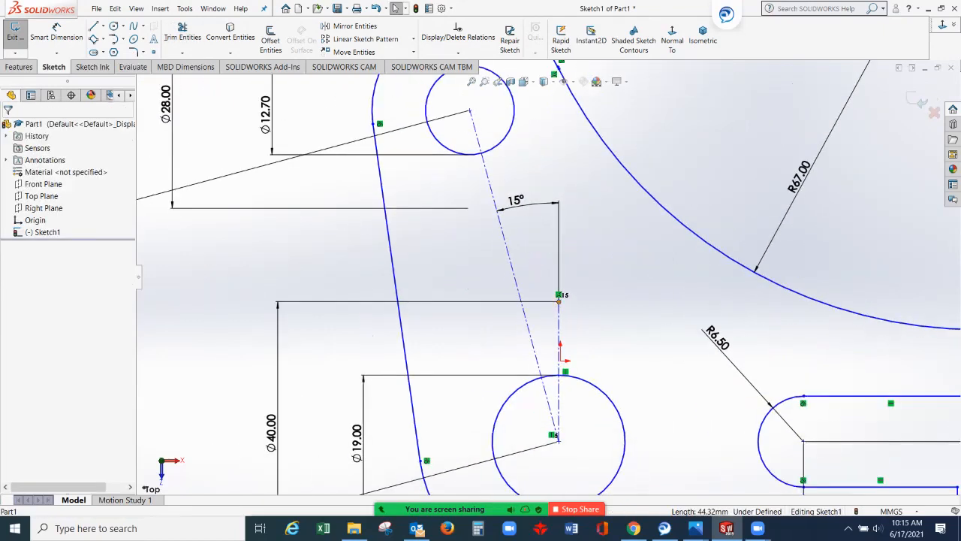
mouse_move(516, 201)
mouse_down()
mouse_move(535, 335)
mouse_move(556, 387)
mouse_up()
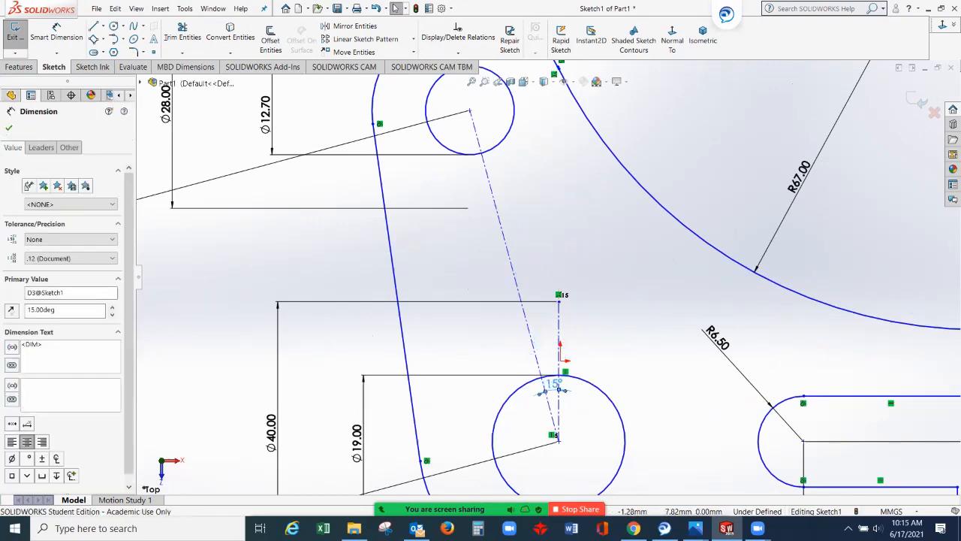
- Try to delete the upper endpoint of the remaining short vertical centerline
drag(558, 295, 562, 313)
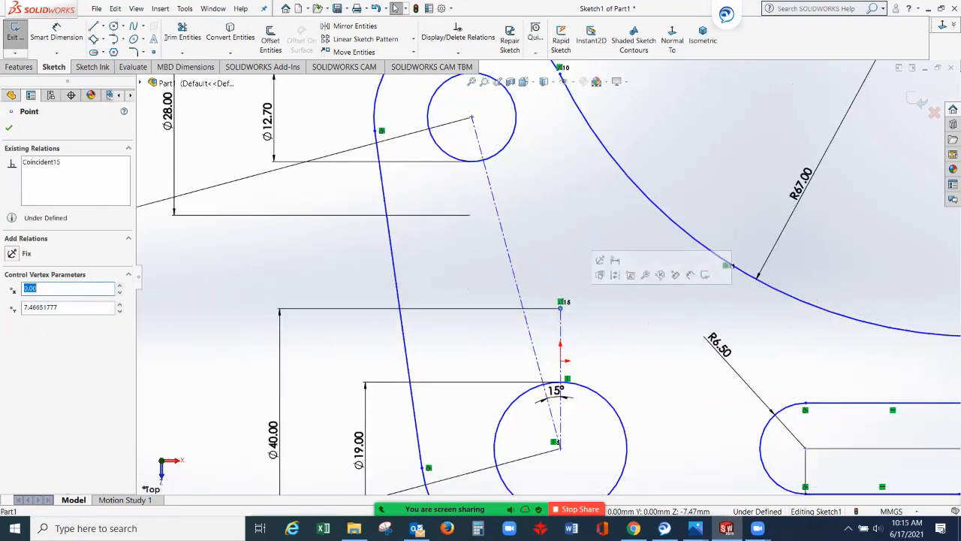
text(0)
key(Return)
key(f)
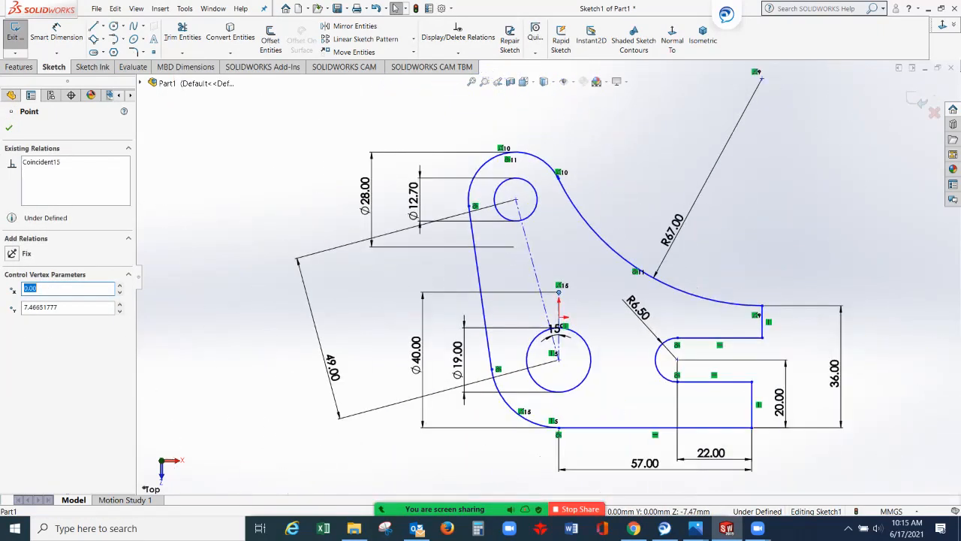
key(Escape)
scroll(557, 293, down, 5)
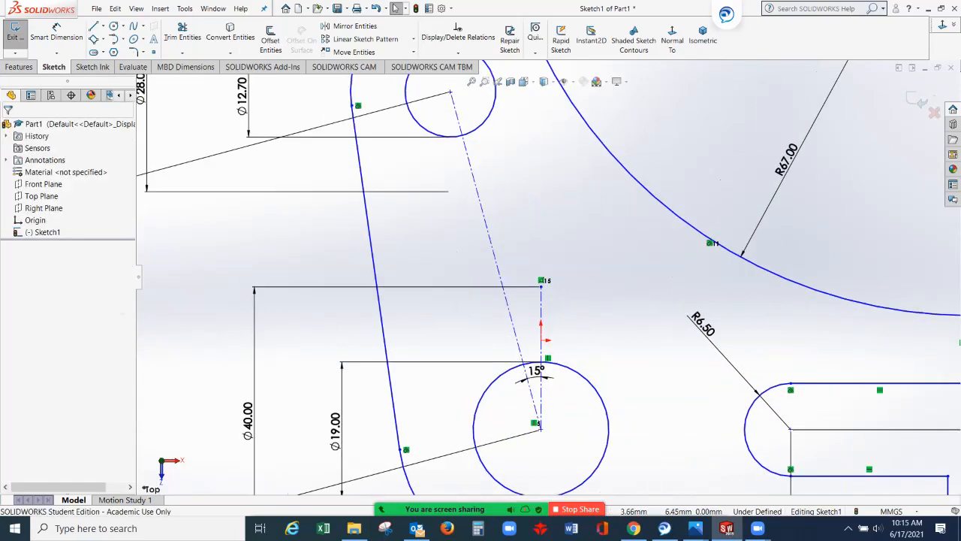
click(541, 283)
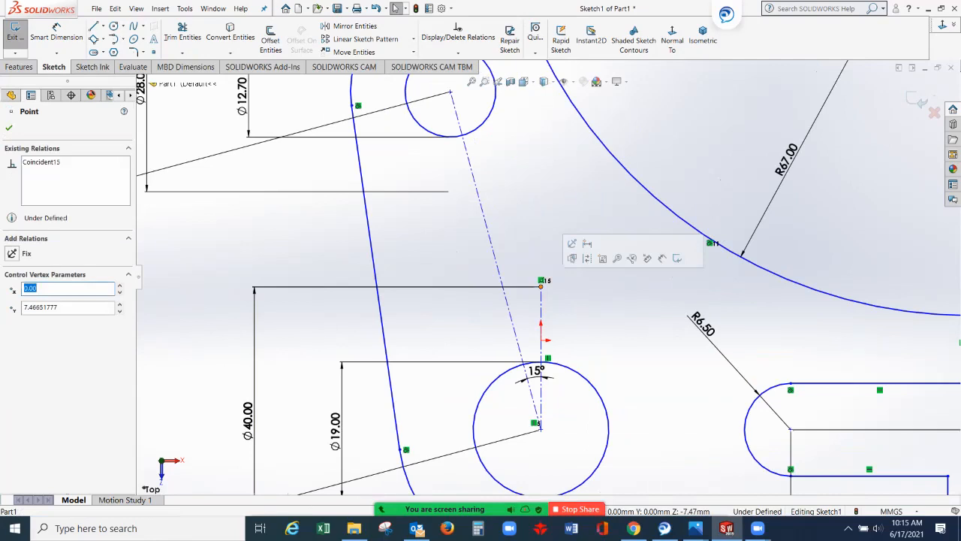
key(Delete)
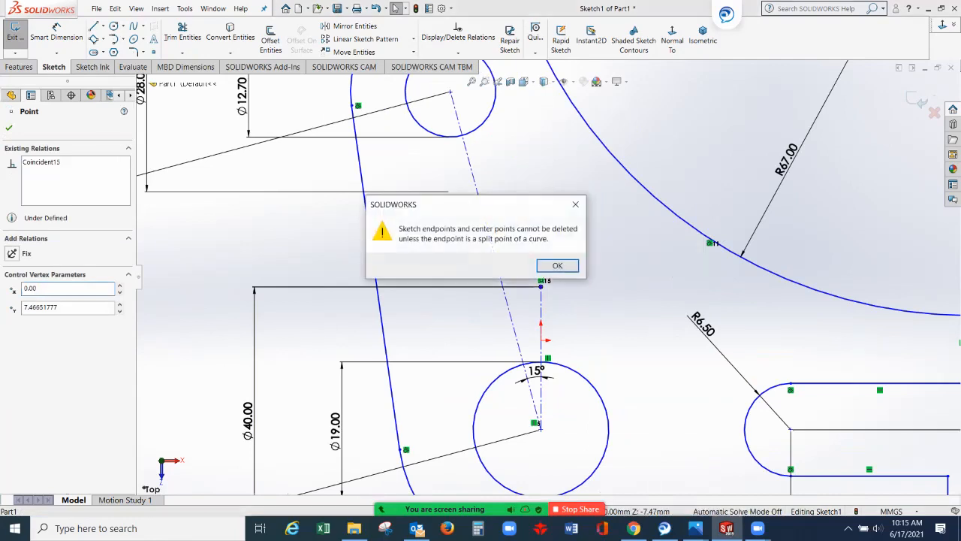
key(Return)
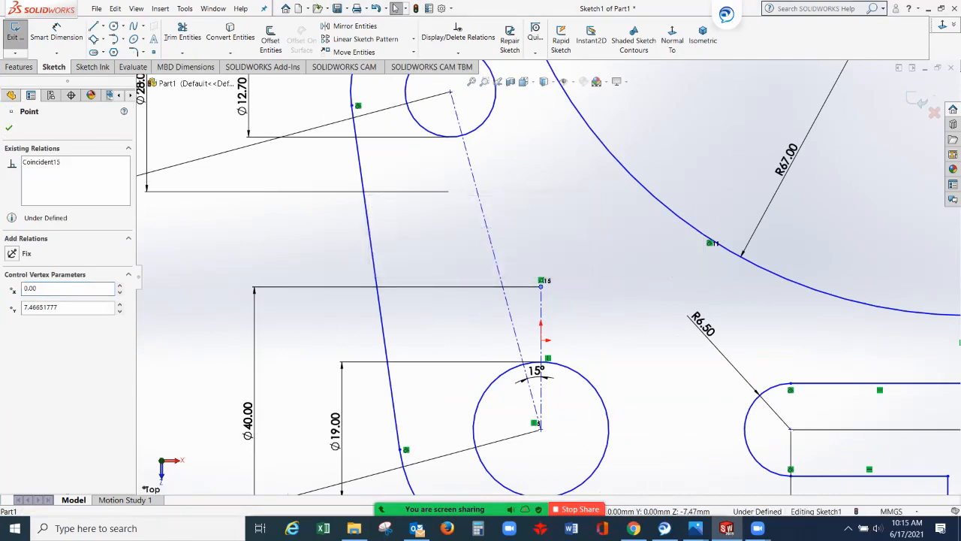
scroll(543, 279, up, 3)
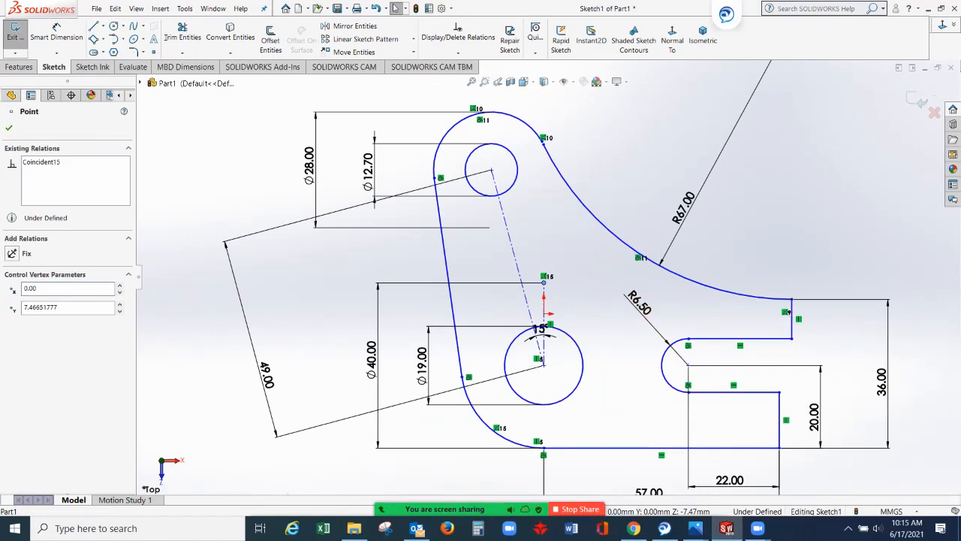
key(Escape)
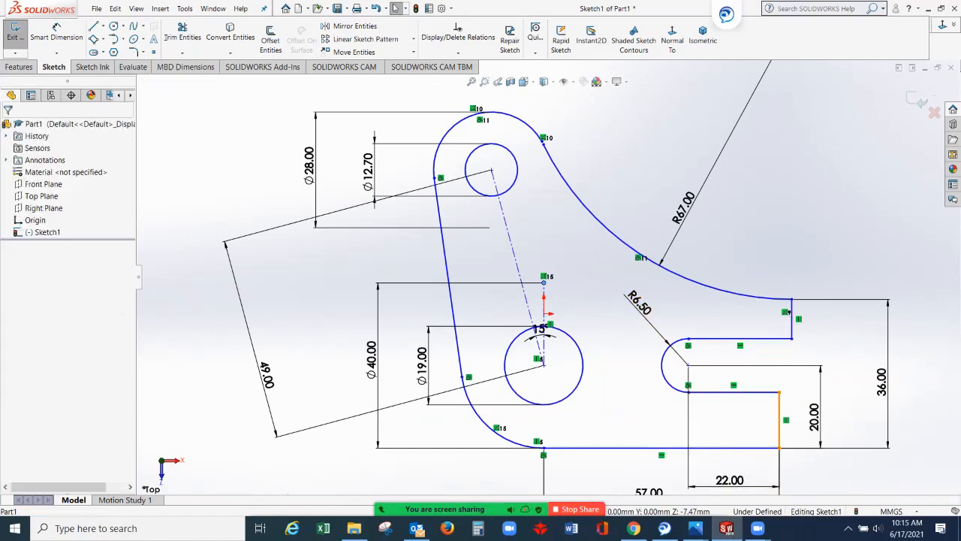
- Try to make the two short vertical end lines above and below the slot opening collinear
click(779, 421)
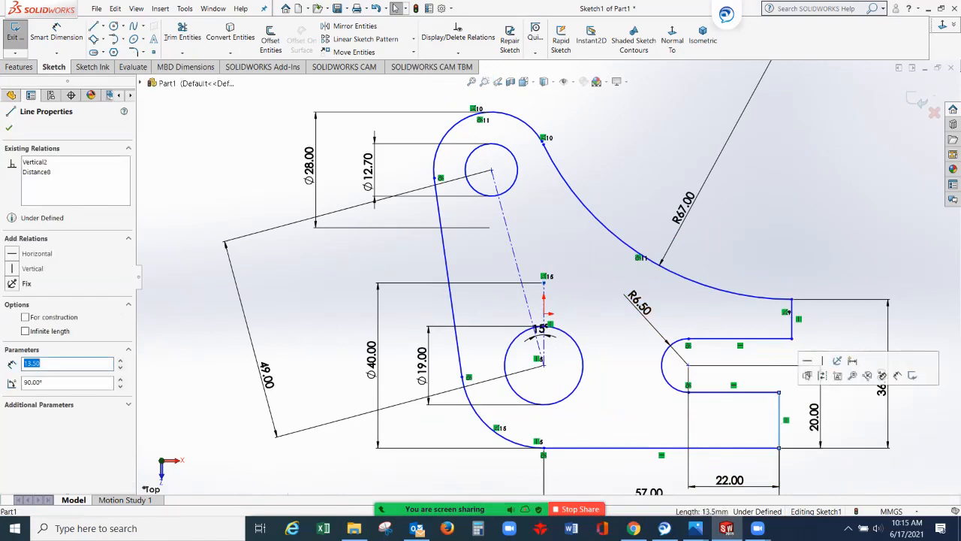
ctrl+click(791, 316)
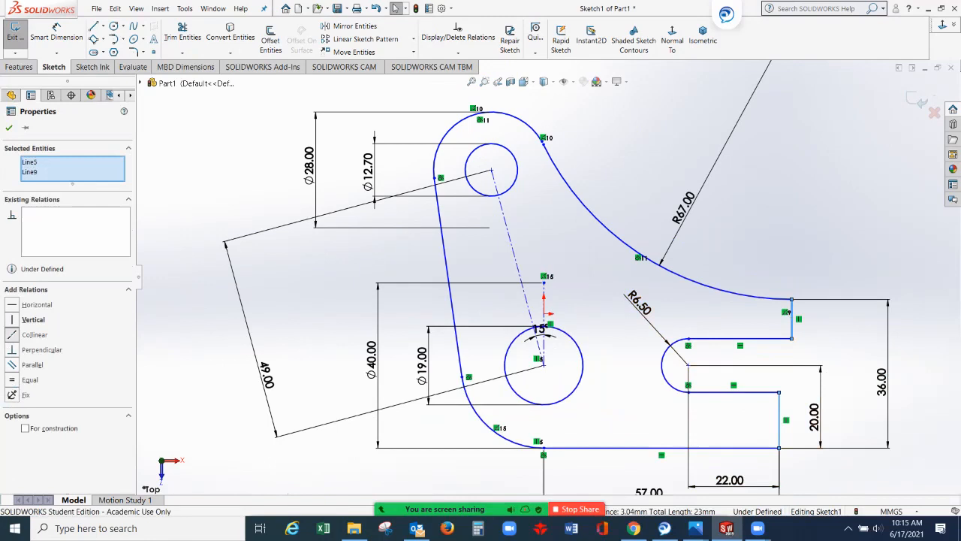
click(34, 334)
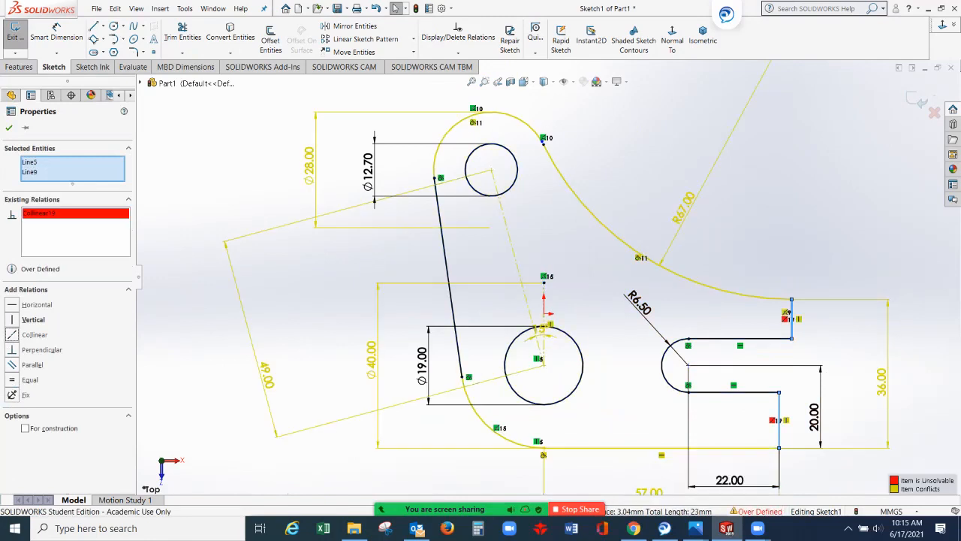
key(Escape)
click(376, 9)
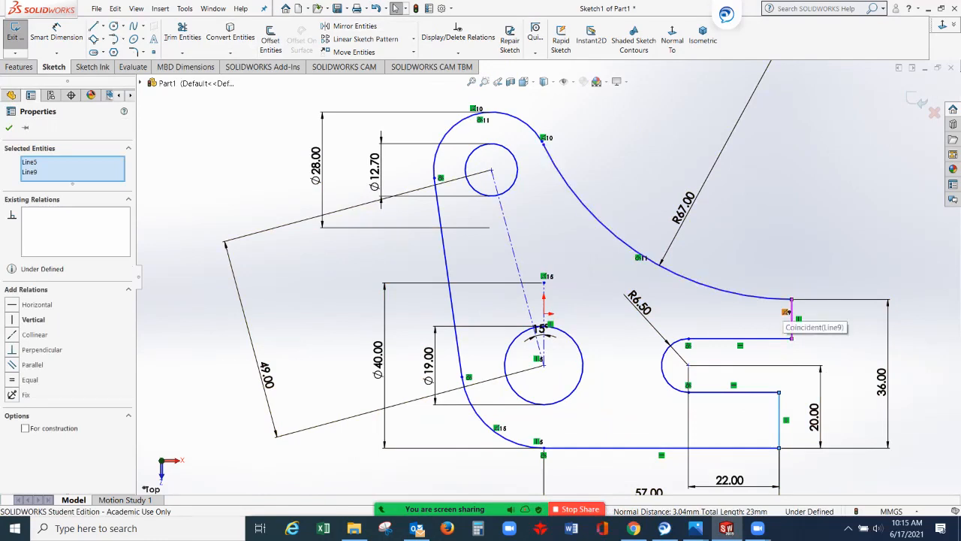
- Delete the coincident relation on the short vertical end line above the slot opening
right_click(787, 311)
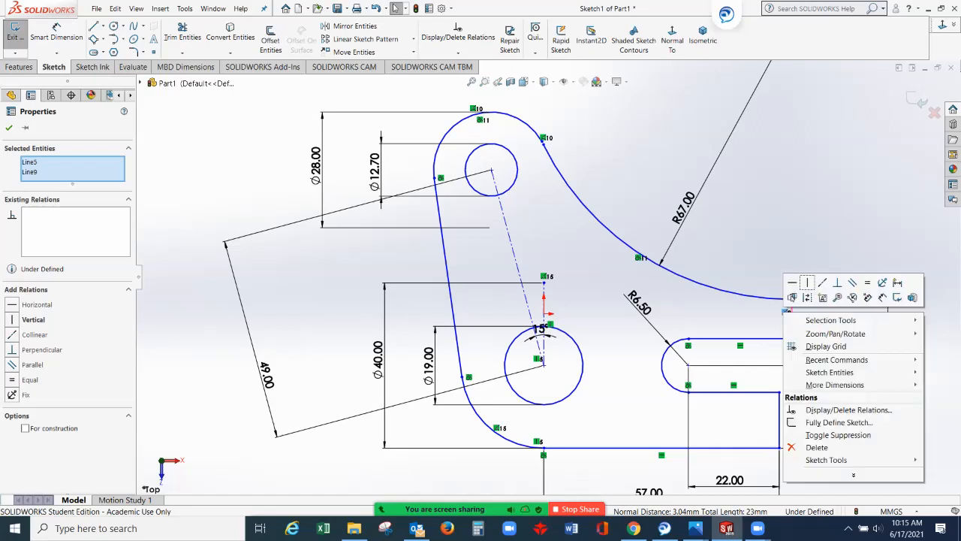
key(Escape)
key(Escape)
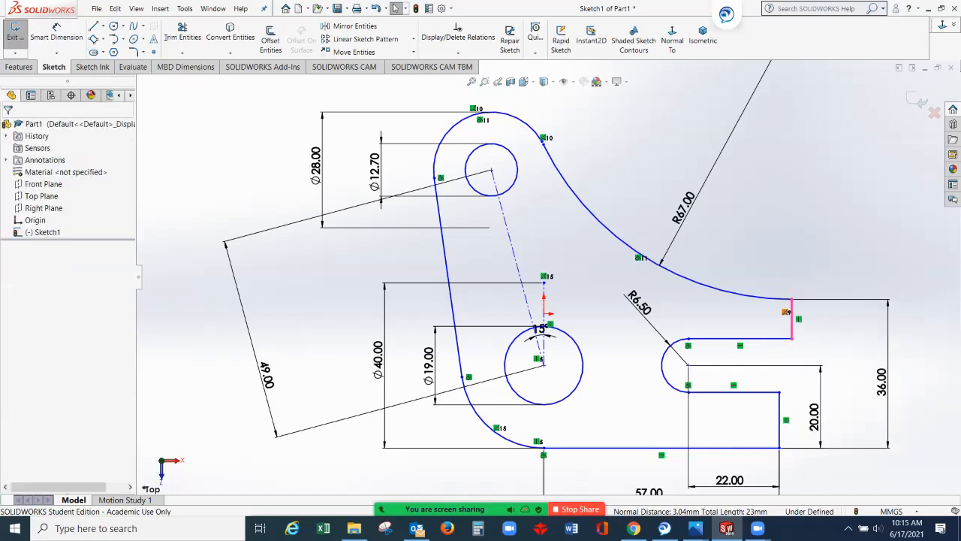
right_click(786, 311)
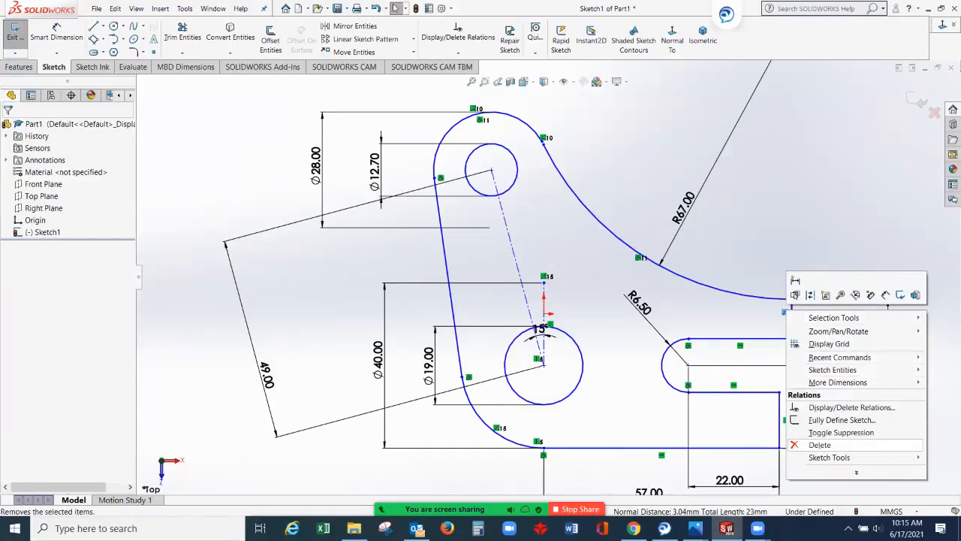
key(Escape)
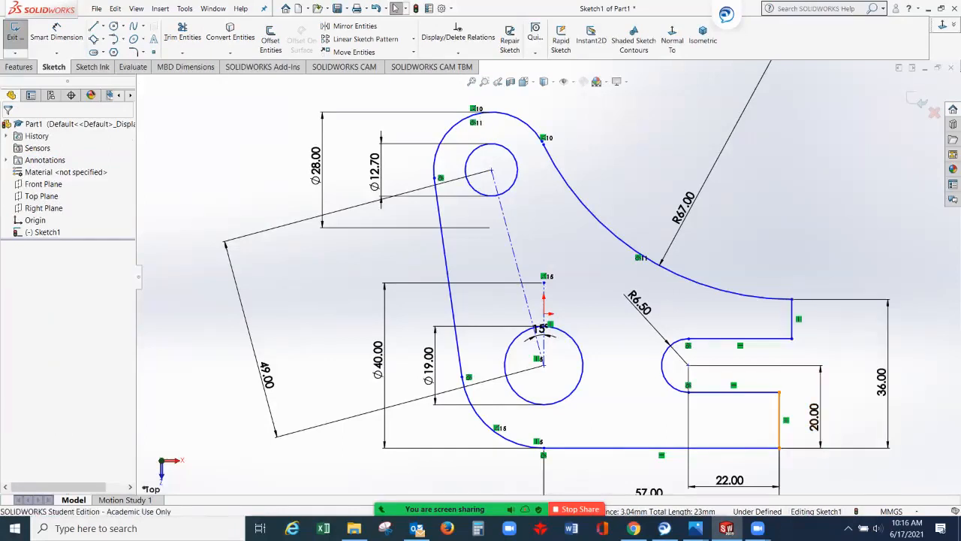
- Make the vertical end lines above and below the slot opening collinear
click(778, 419)
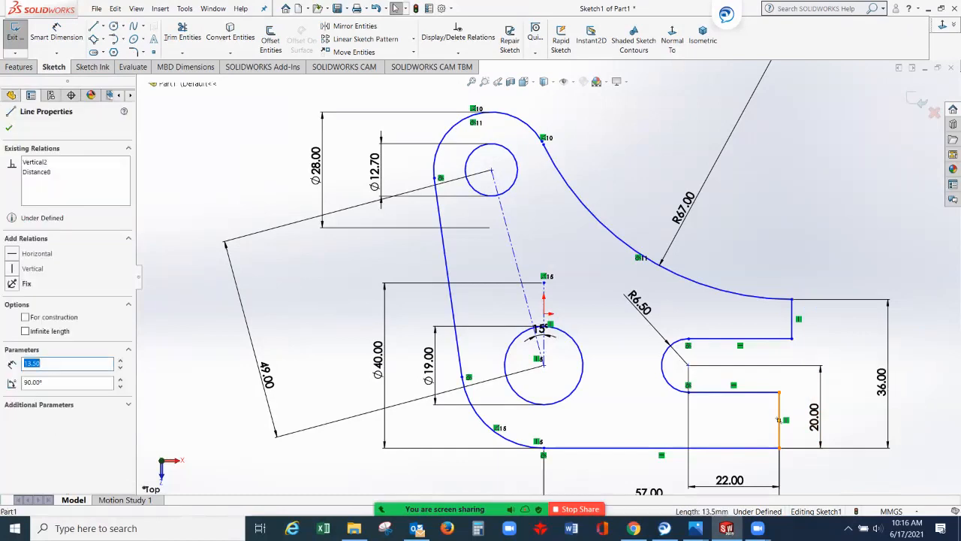
ctrl+click(792, 319)
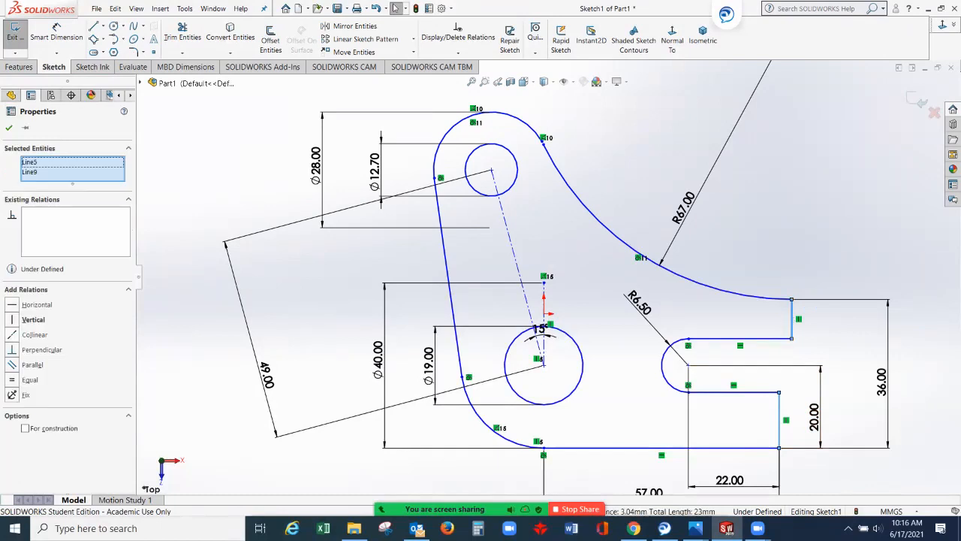
click(31, 335)
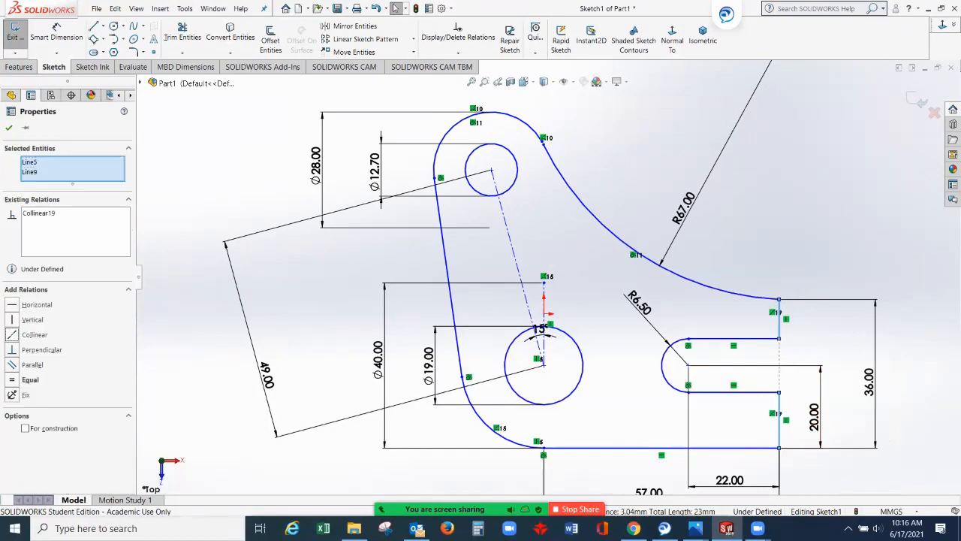
click(9, 127)
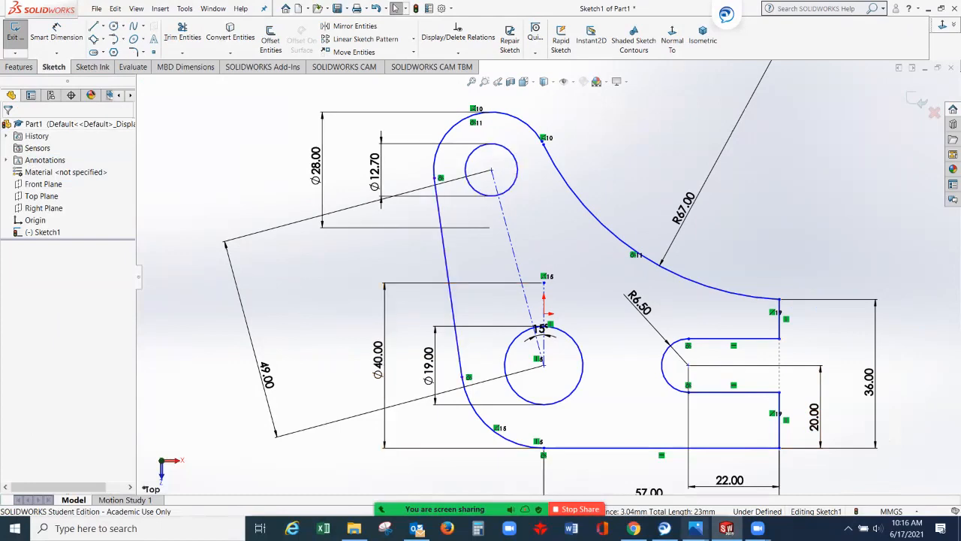
- Switch to Photos to check thickness B in the q3.PNG drawing, and return to SOLIDWORKS
mouse_move(696, 528)
click(597, 470)
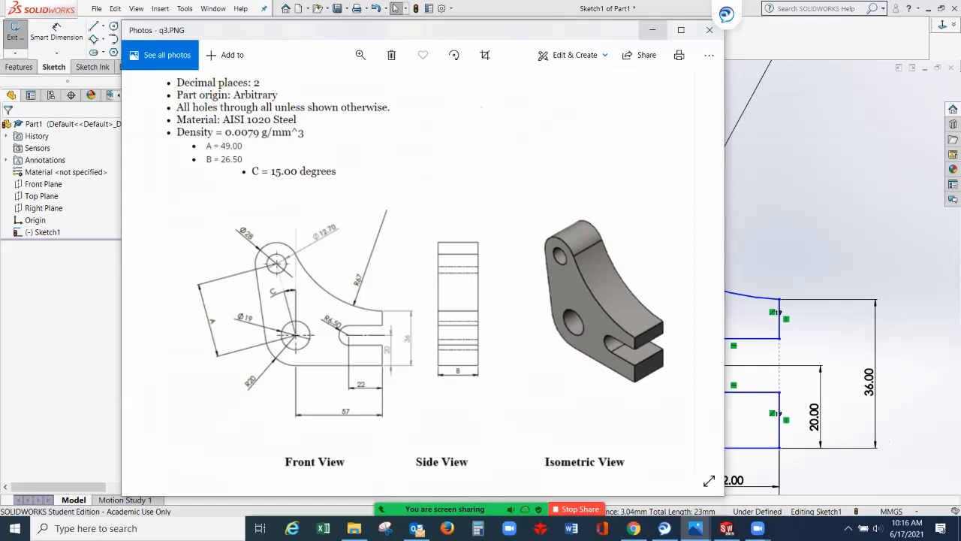
click(653, 30)
- Try to extrude the bracket sketch to a blind depth of 26.5 mm
click(19, 67)
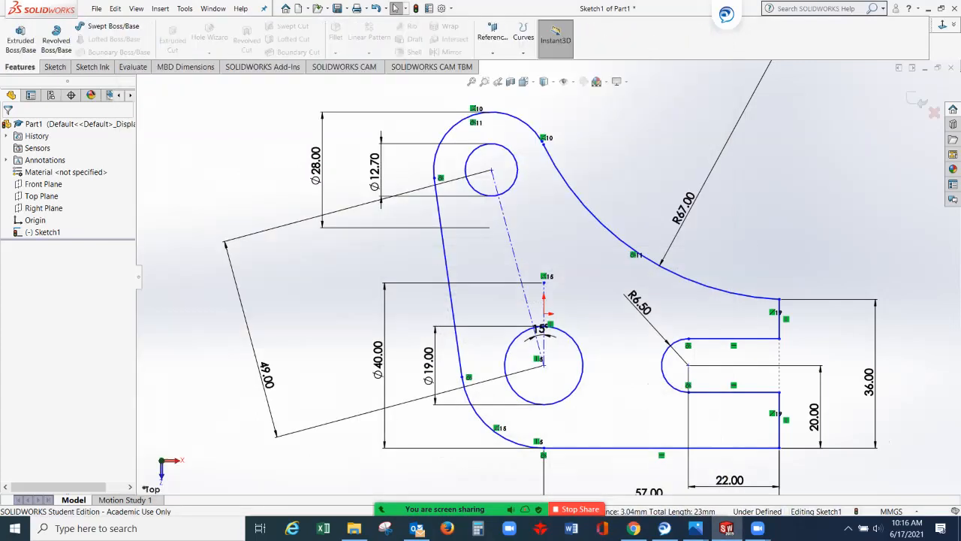
click(20, 39)
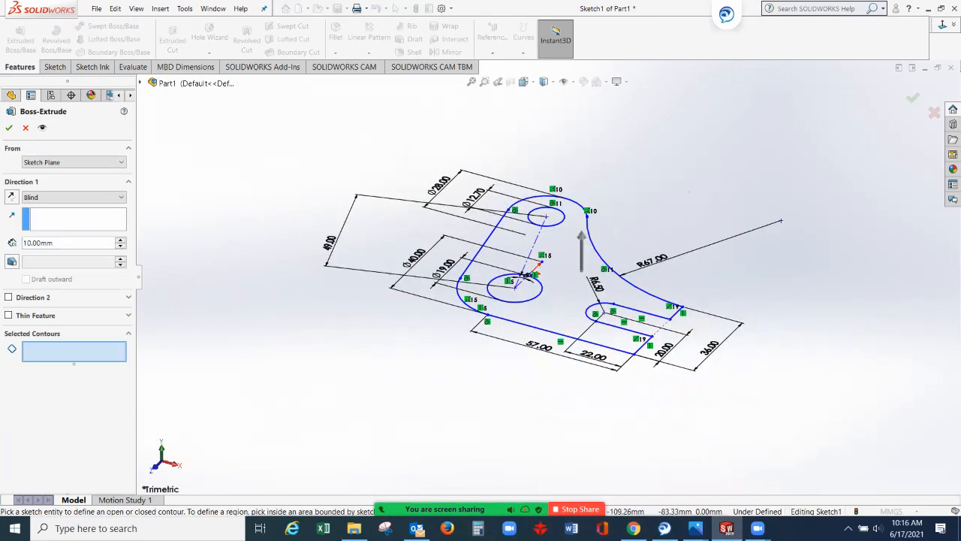
drag(57, 242, 22, 243)
text(2)
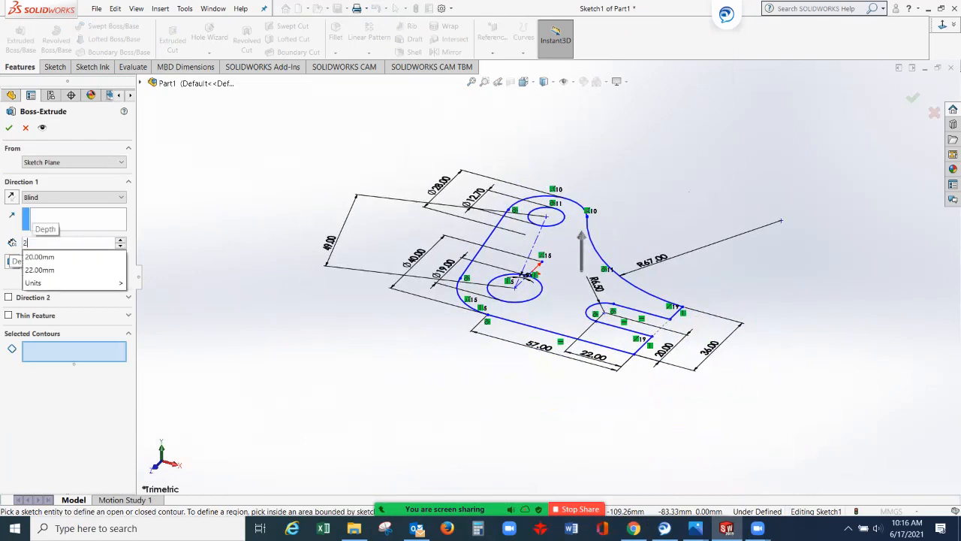
text(6.5)
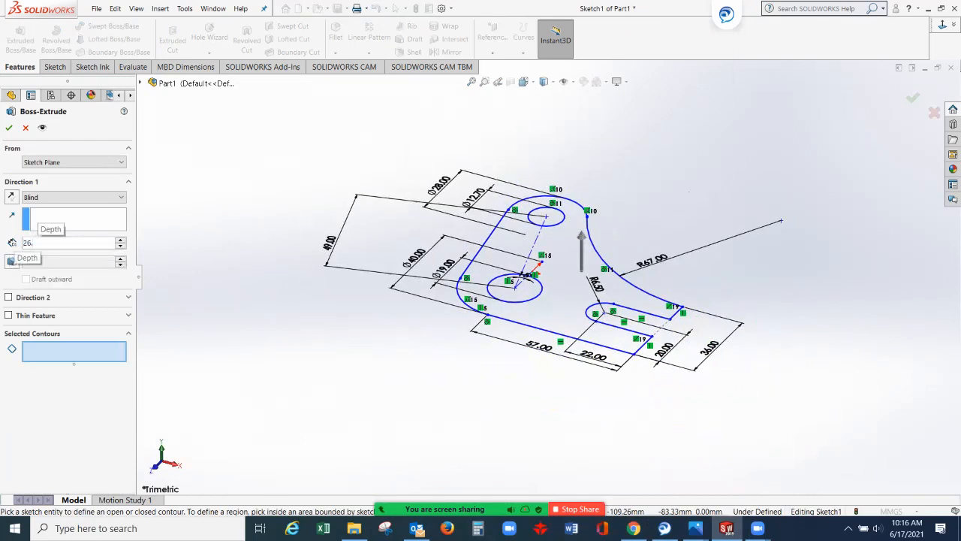
key(Return)
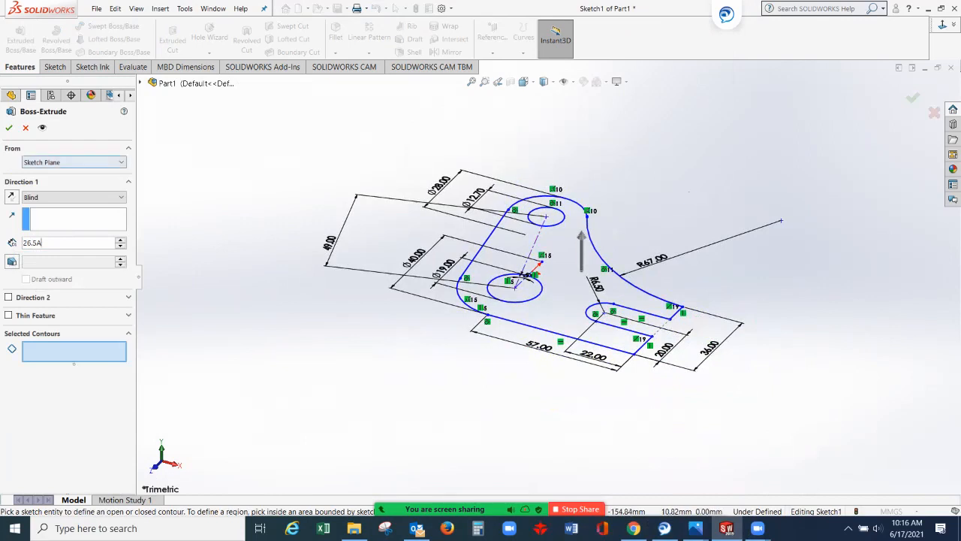
key(Return)
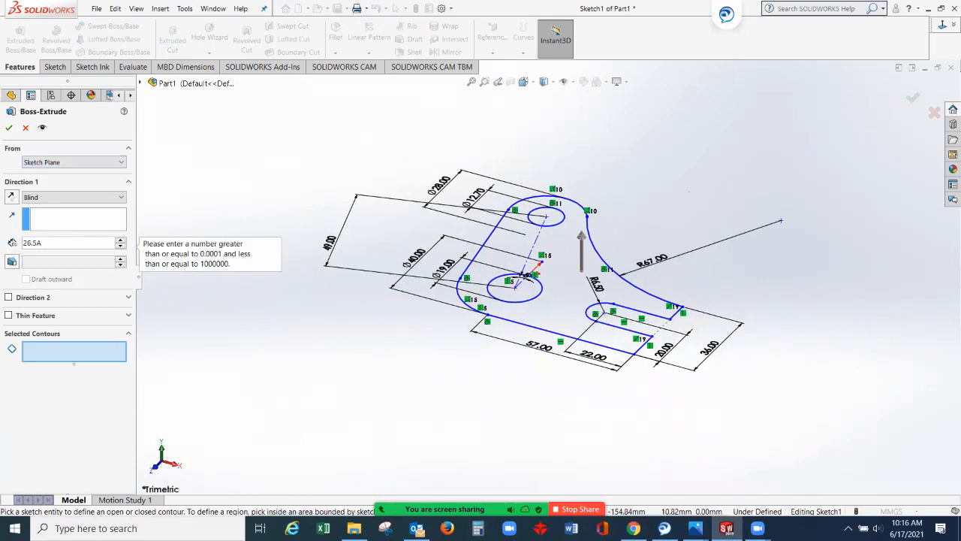
key(BackSpace)
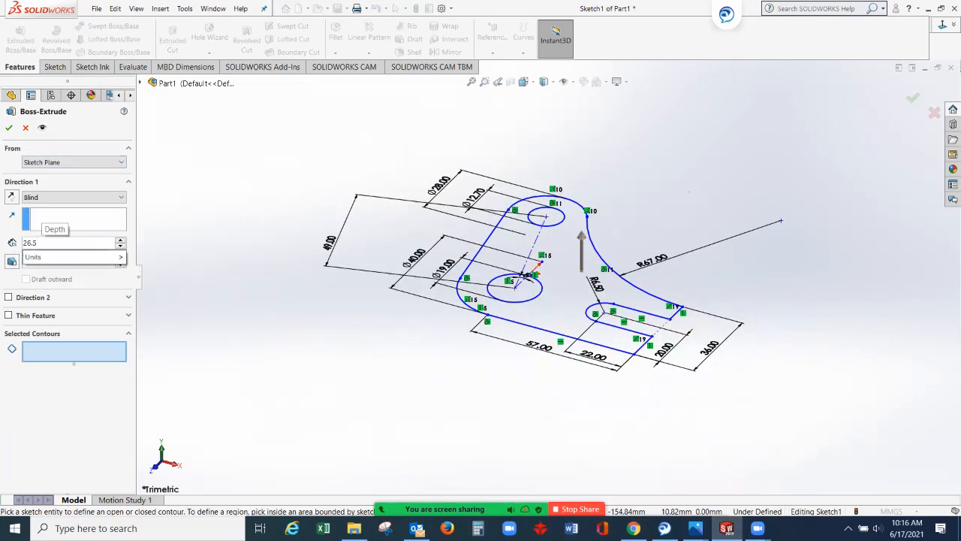
key(Return)
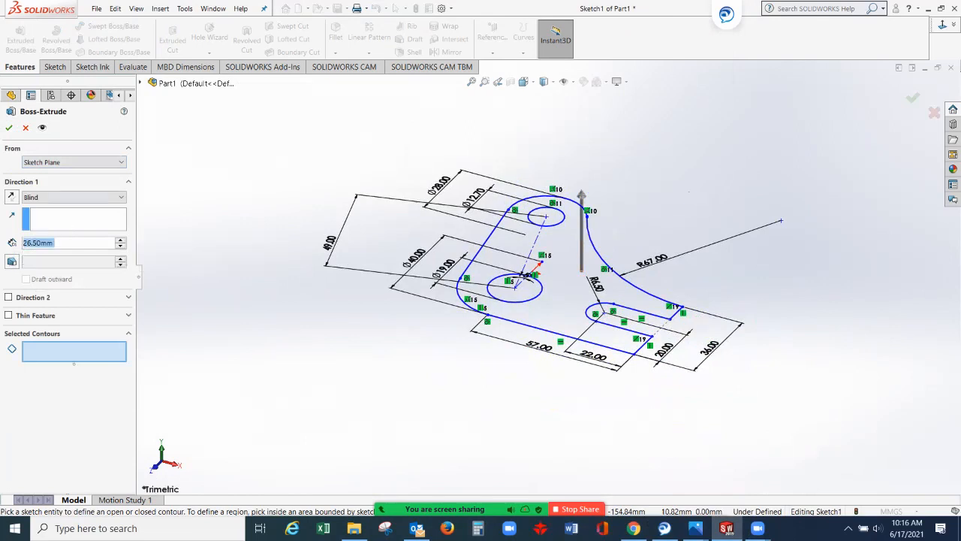
key(Return)
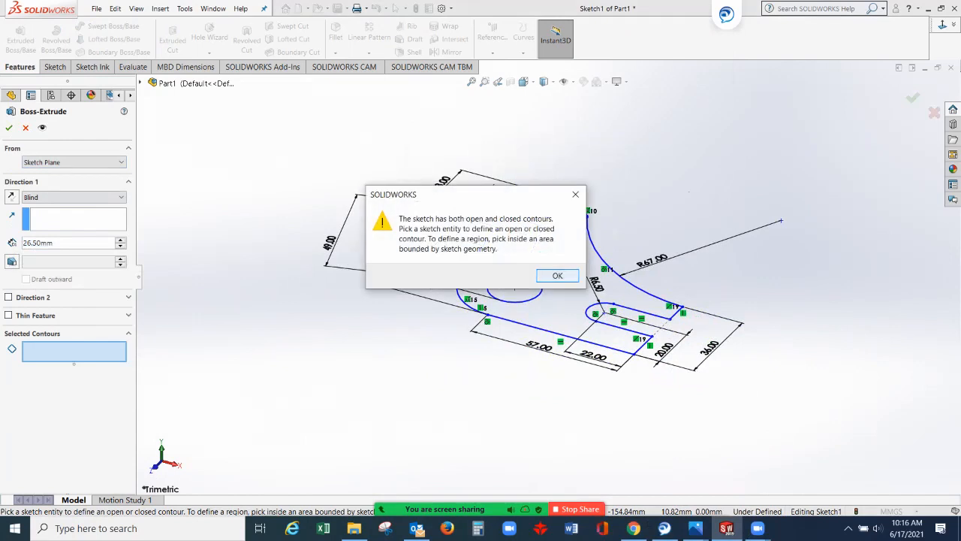
click(545, 276)
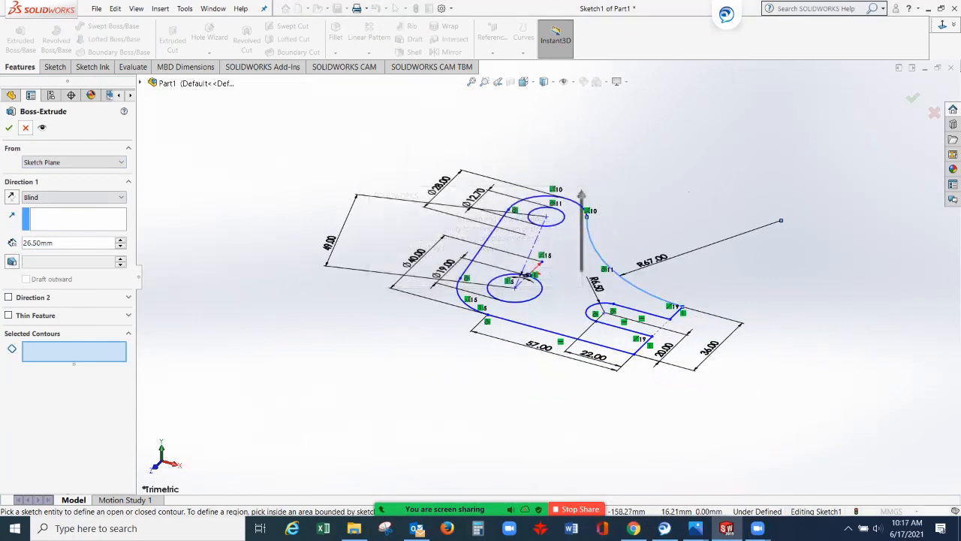
click(26, 128)
- Extend the 28 mm diameter arc across the small gap to meet the endpoint of the 67 mm radius arc
scroll(601, 211, down, 6)
scroll(560, 218, down, 6)
scroll(541, 264, down, 1)
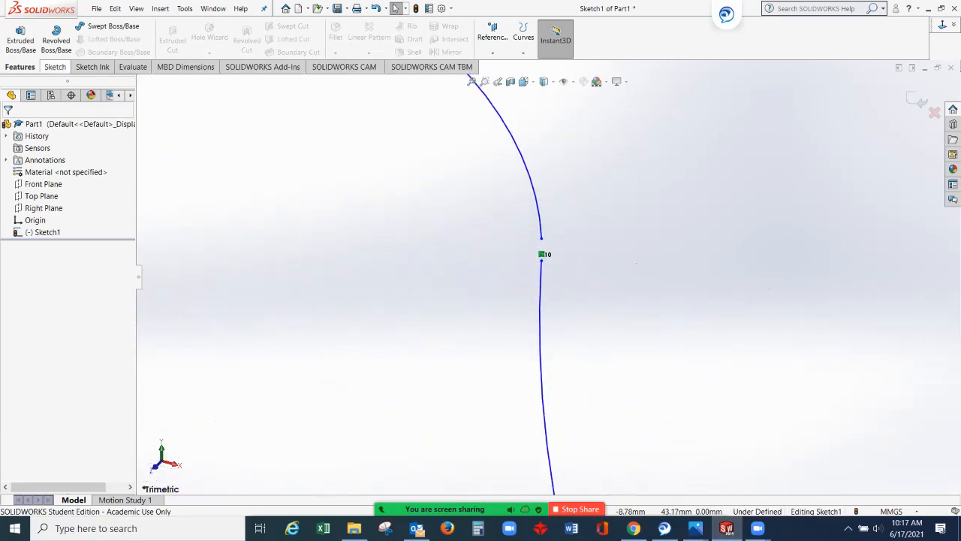
click(54, 67)
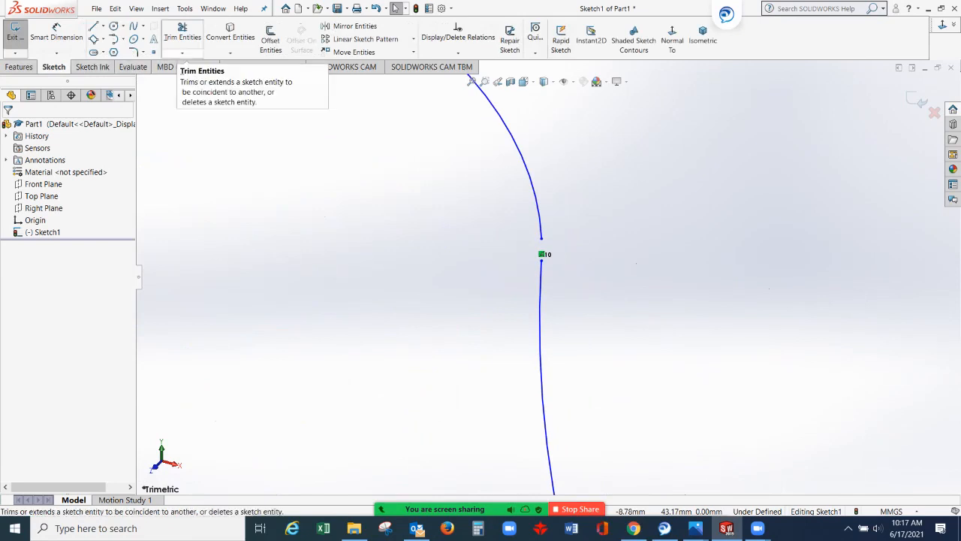
click(182, 53)
click(199, 66)
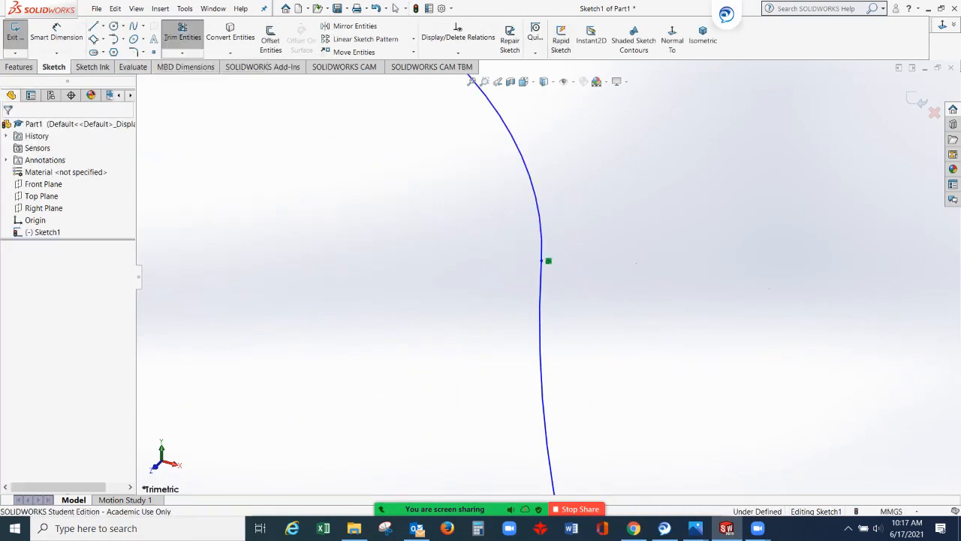
- Extrude the closed bracket sketch as a solid boss with a blind depth of 26.5 mm
scroll(582, 285, up, 8)
scroll(582, 286, down, 2)
scroll(582, 286, up, 2)
scroll(480, 347, down, 4)
scroll(479, 347, up, 8)
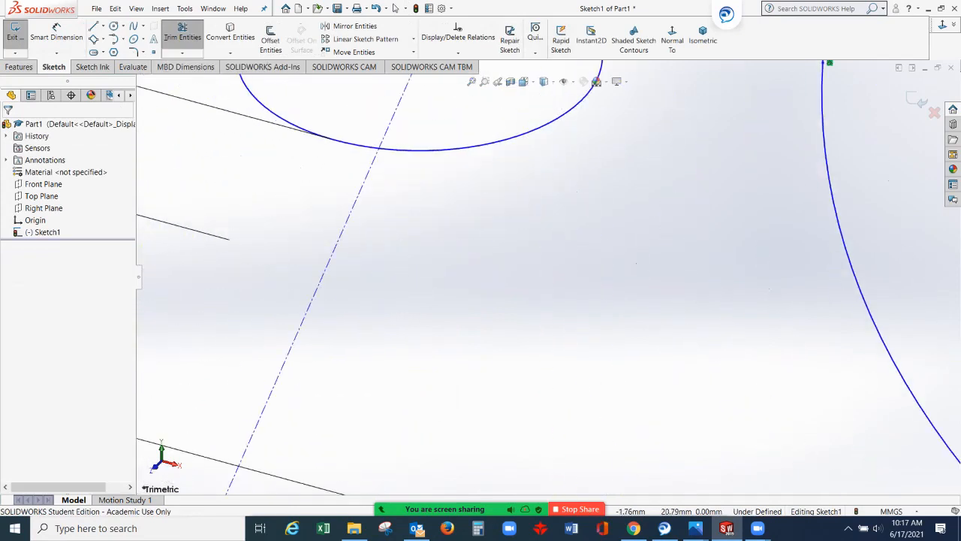
scroll(571, 255, up, 6)
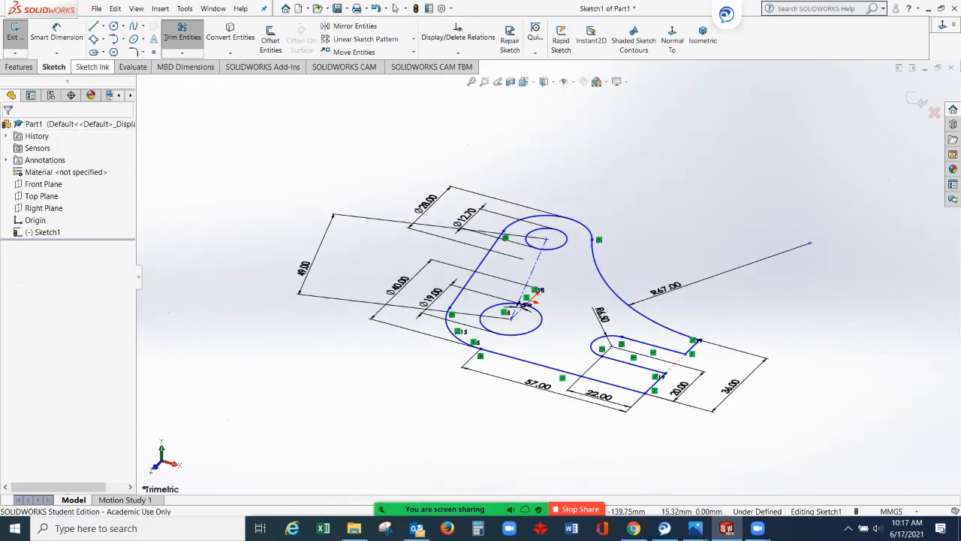
click(20, 67)
click(20, 38)
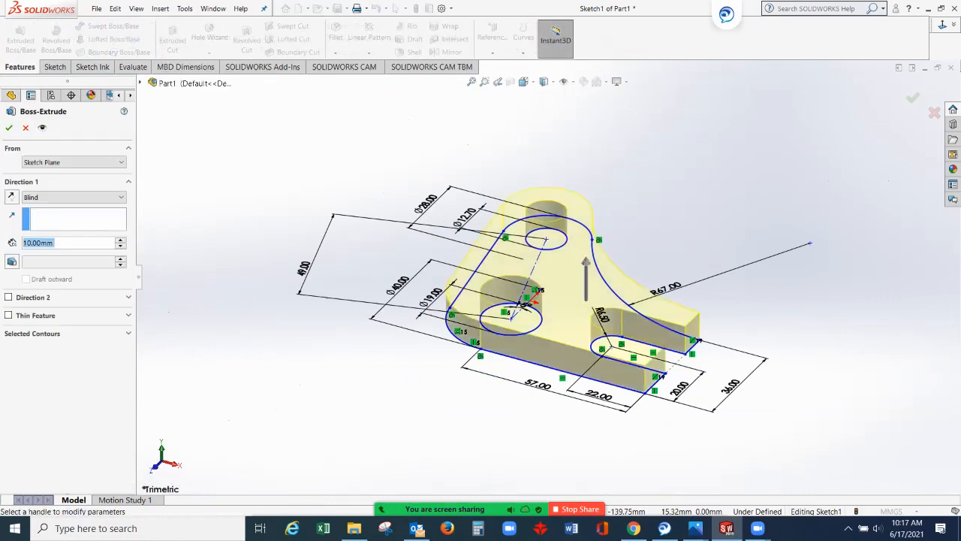
text(2)
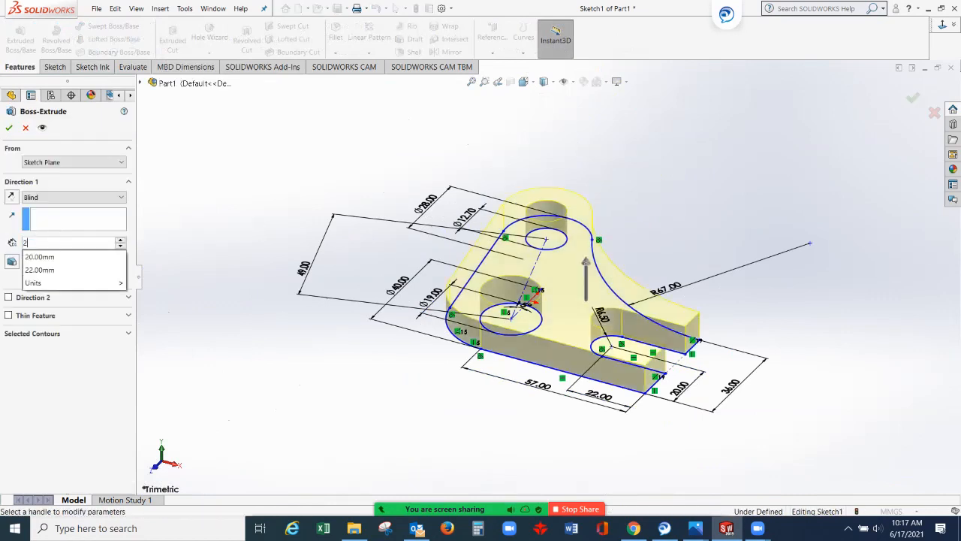
text(6.50mm)
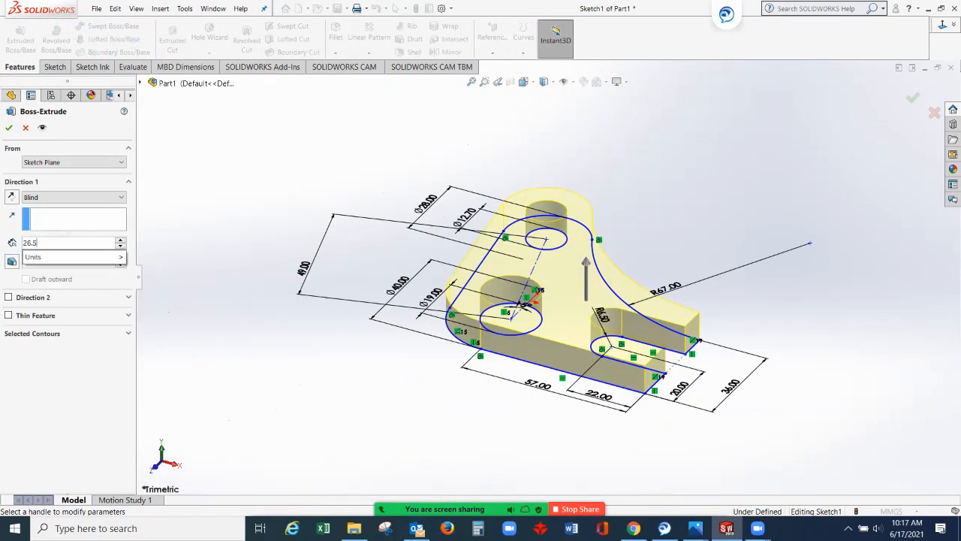
key(Return)
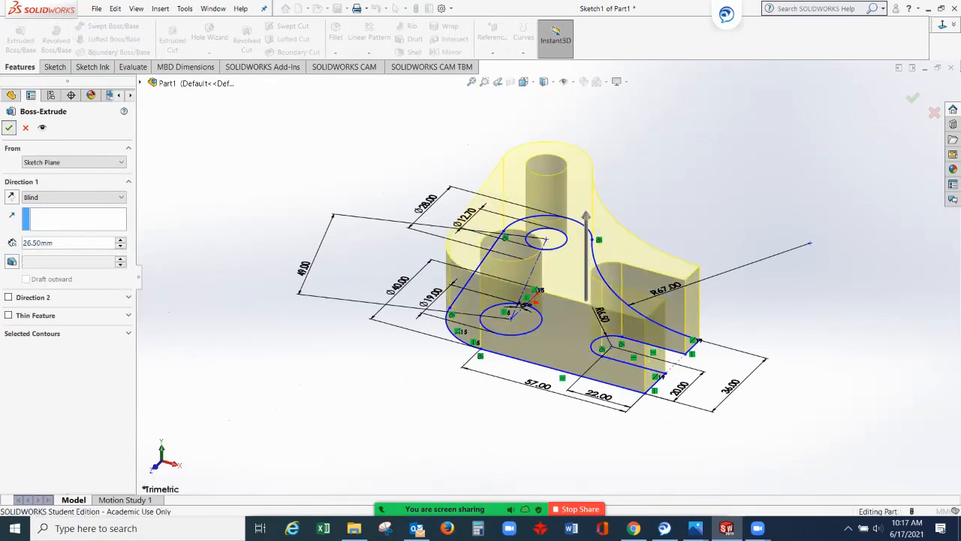
key(Return)
key(Escape)
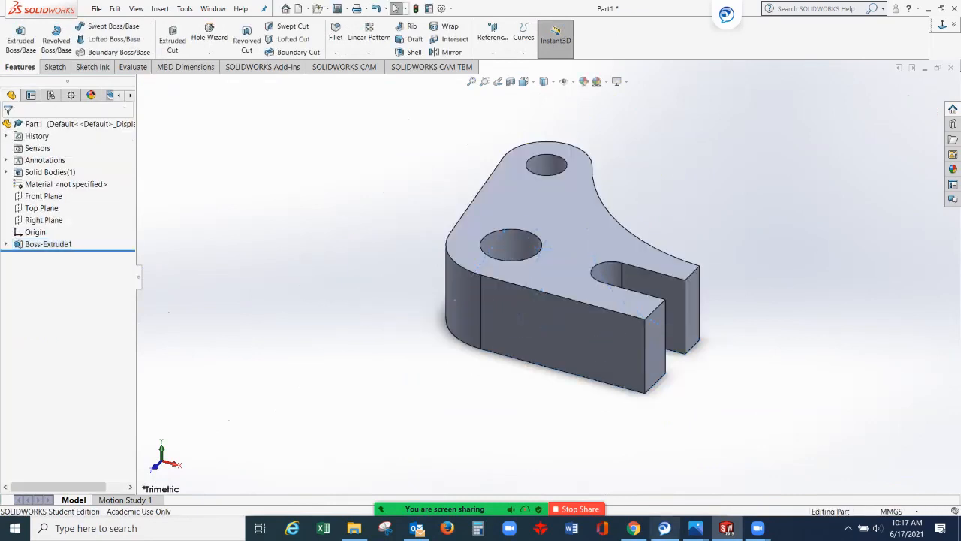
- Compare the extruded bracket with the views and specifications in the q3.PNG drawing
click(695, 528)
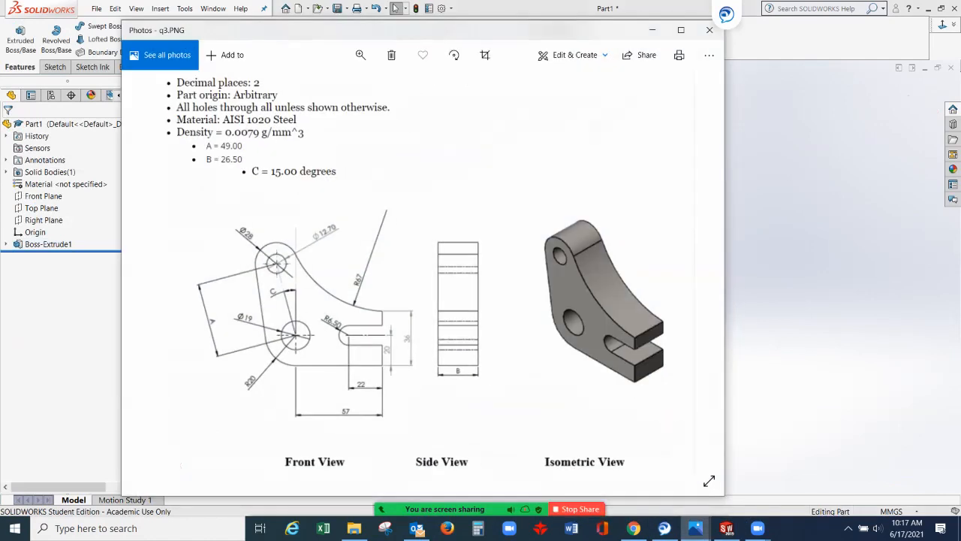
click(652, 30)
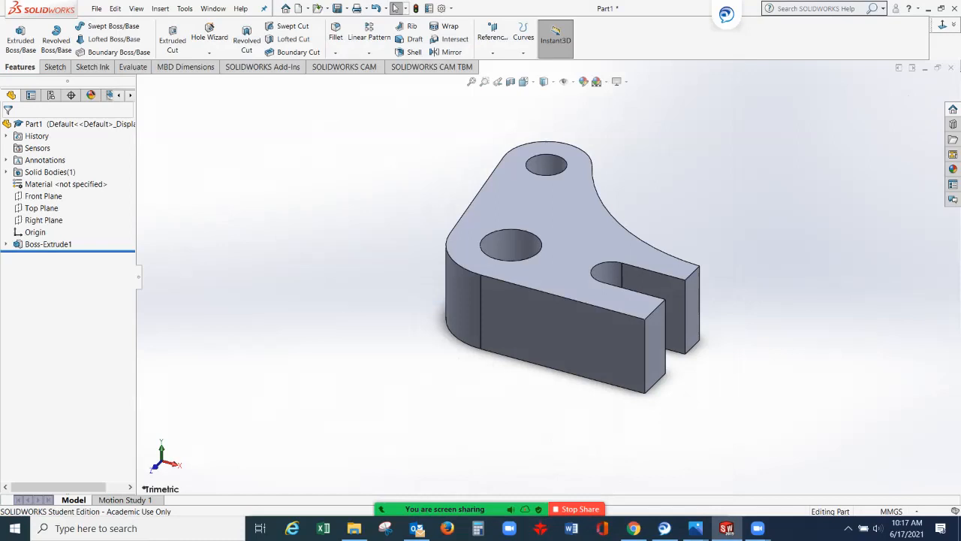
- View the bracket in isometric orientation, inspect it from above, and check the material specification in the q3.PNG drawing
click(544, 81)
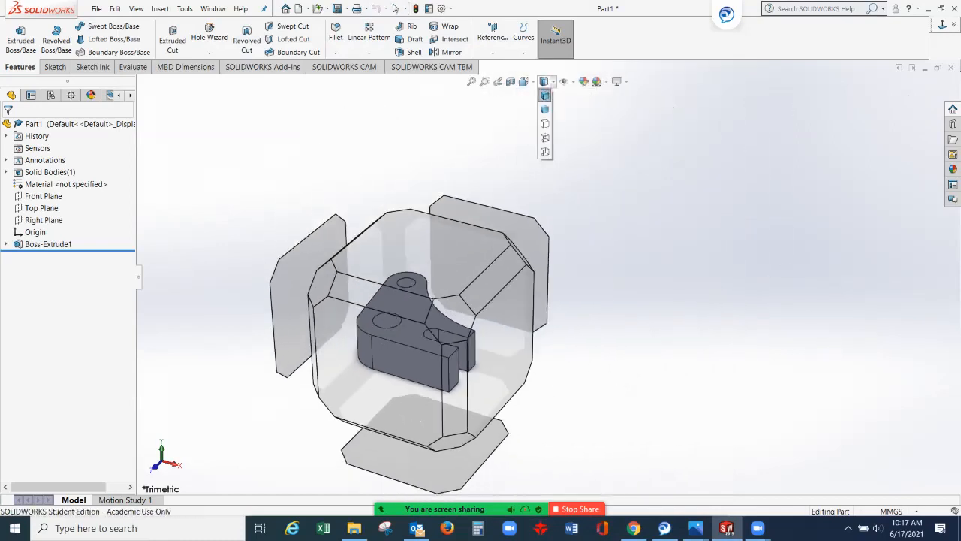
click(523, 81)
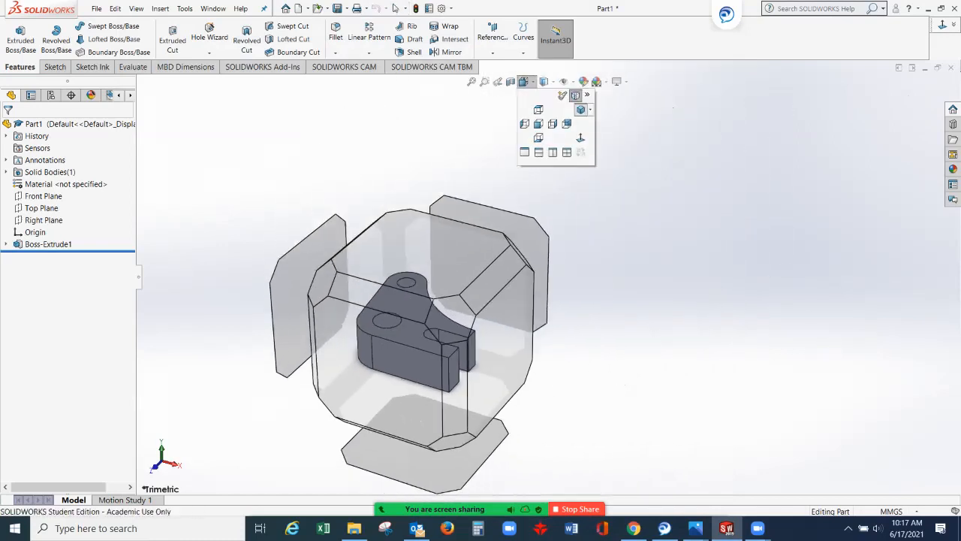
click(580, 110)
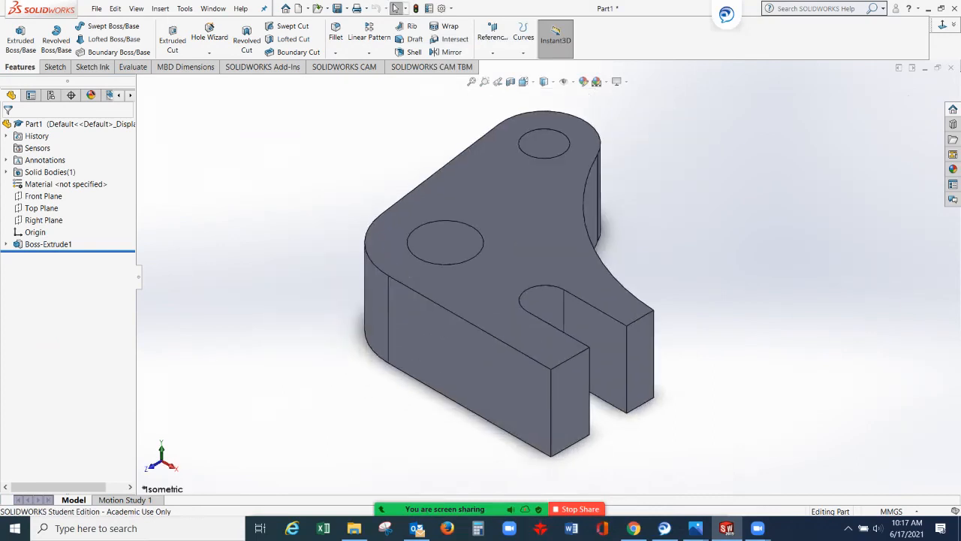
middle_drag(526, 239, 525, 278)
scroll(529, 276, up, 2)
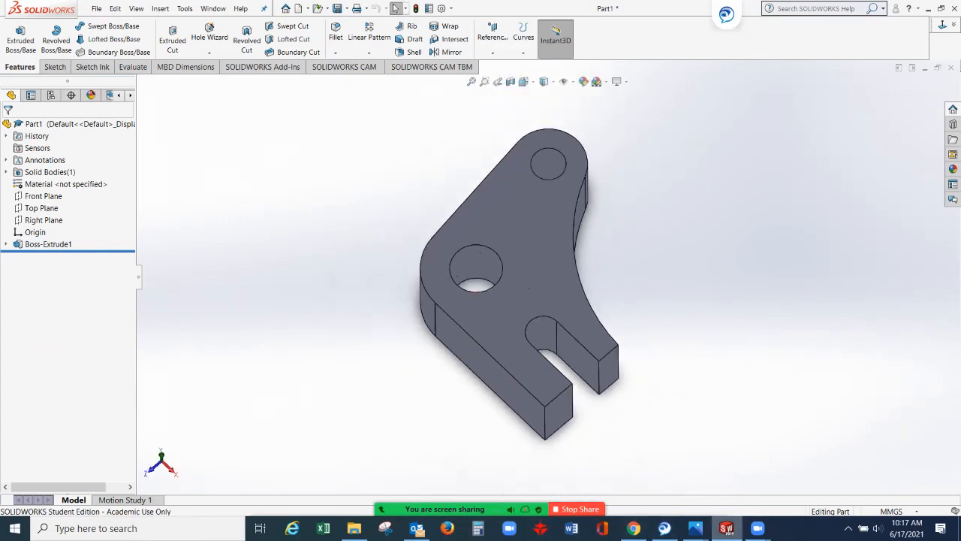
mouse_move(695, 528)
click(599, 477)
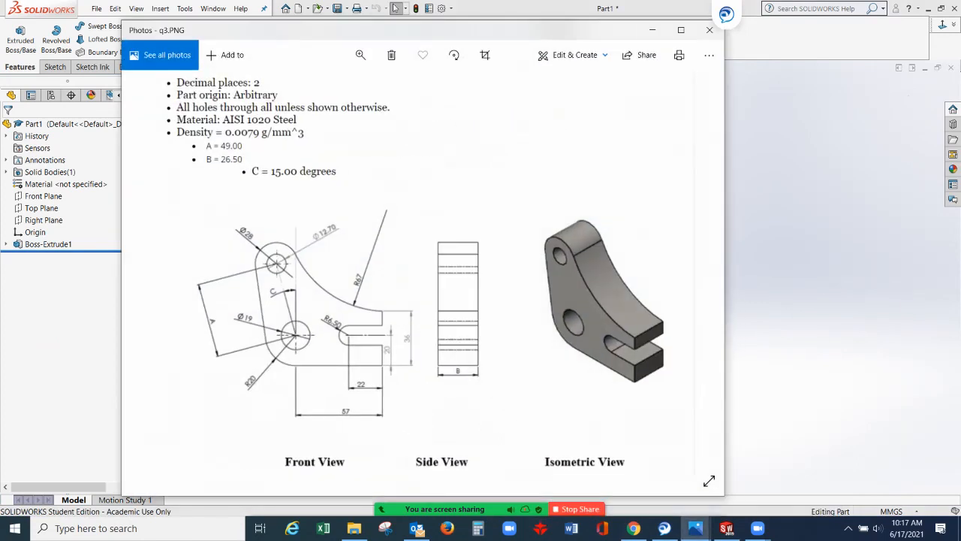
click(653, 30)
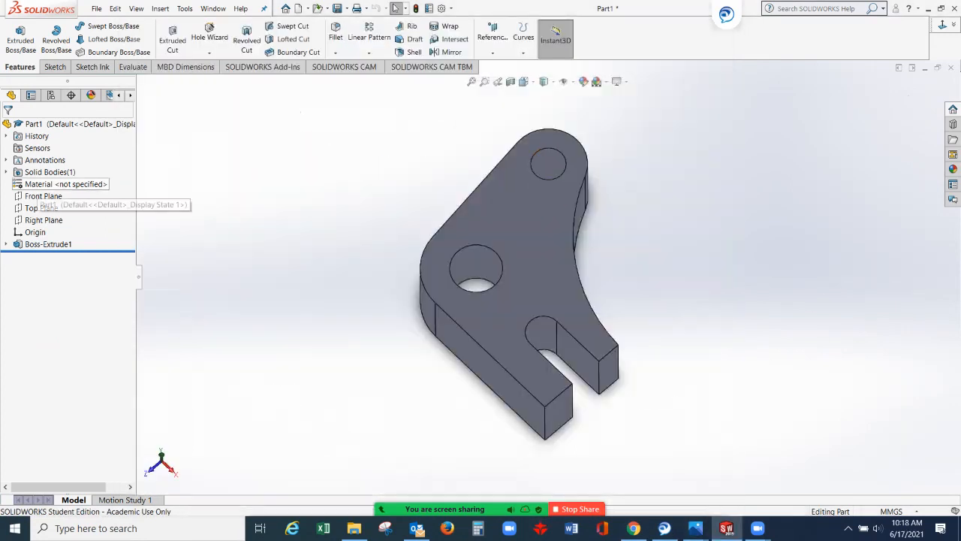
- Assign the AISI 1020 steel material to the bracket part
right_click(39, 184)
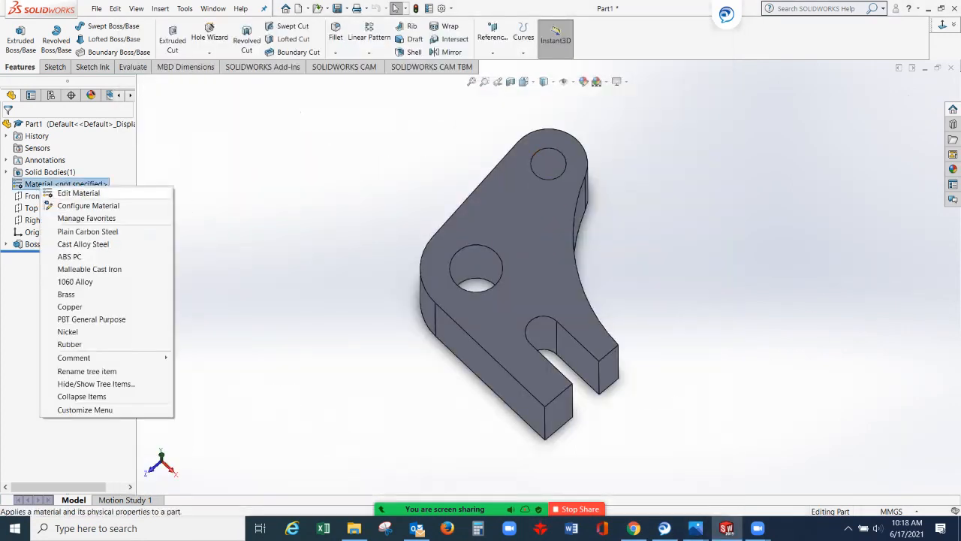
click(78, 193)
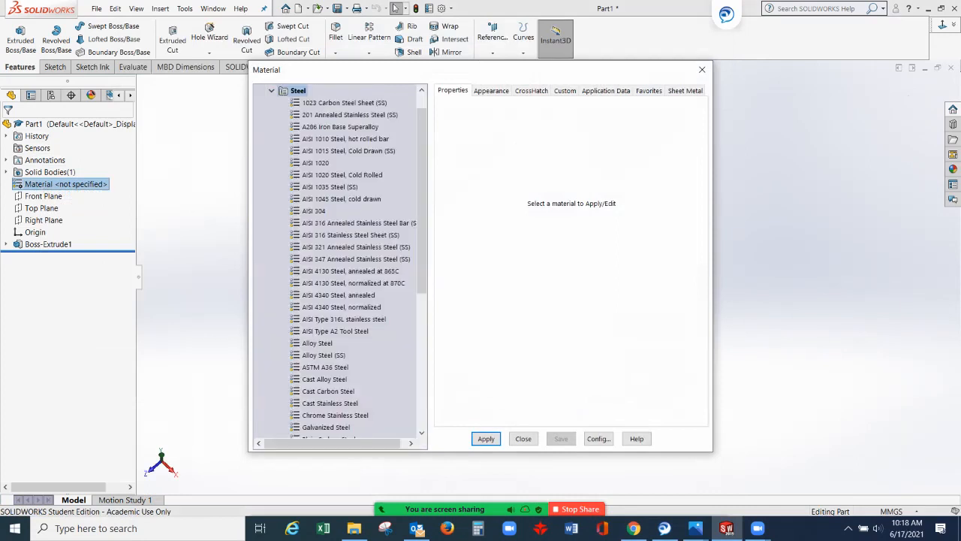
click(315, 162)
click(486, 439)
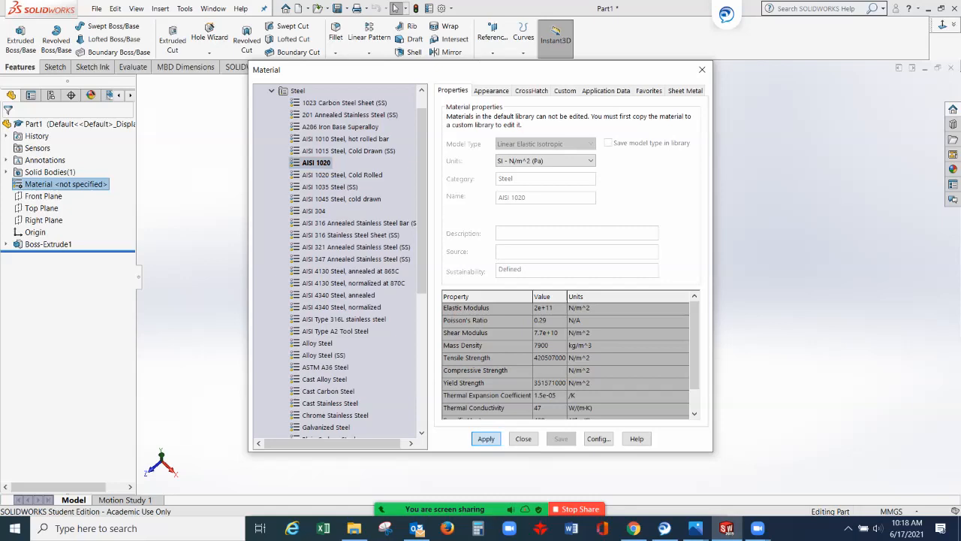
click(523, 438)
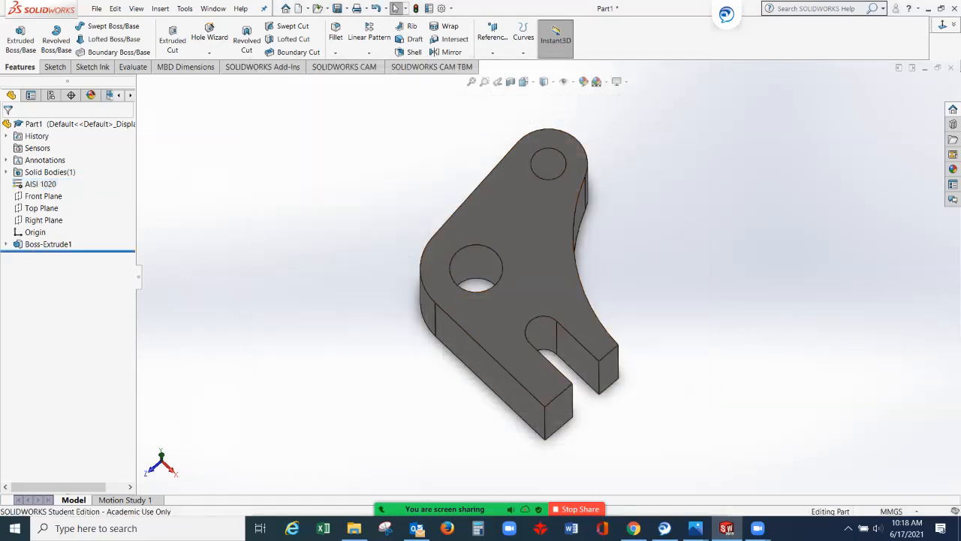
- Evaluate the bracket's mass properties using custom units of millimetres and grams with two decimal places
click(132, 67)
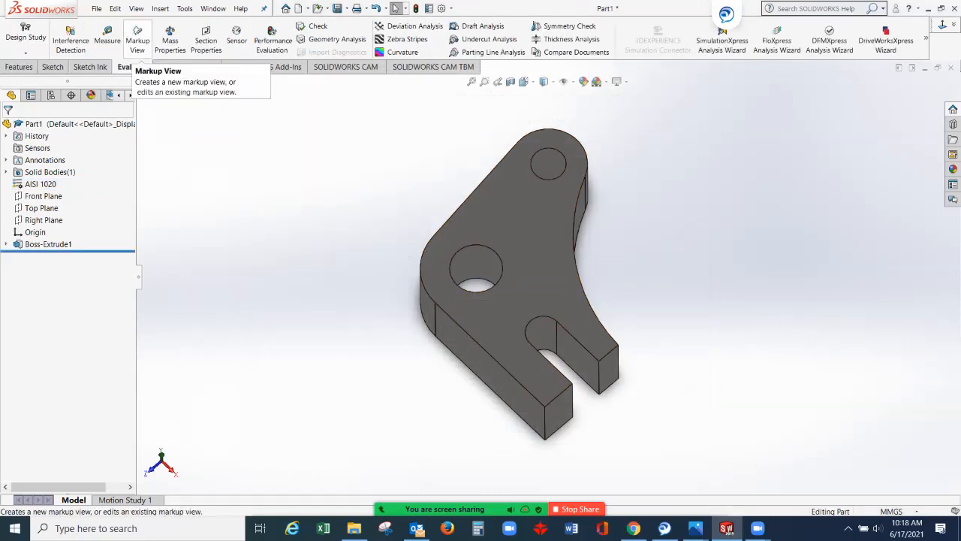
click(169, 37)
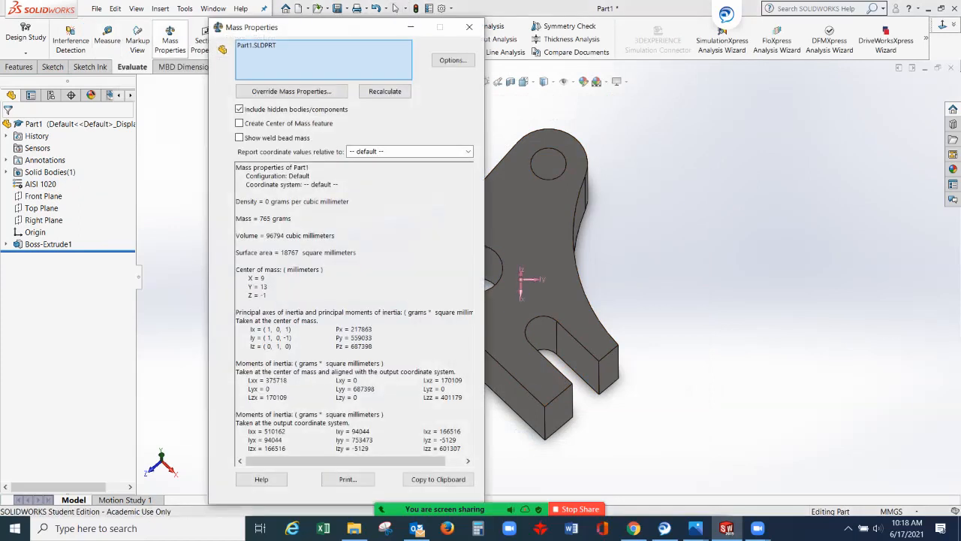
click(453, 60)
click(369, 145)
click(483, 171)
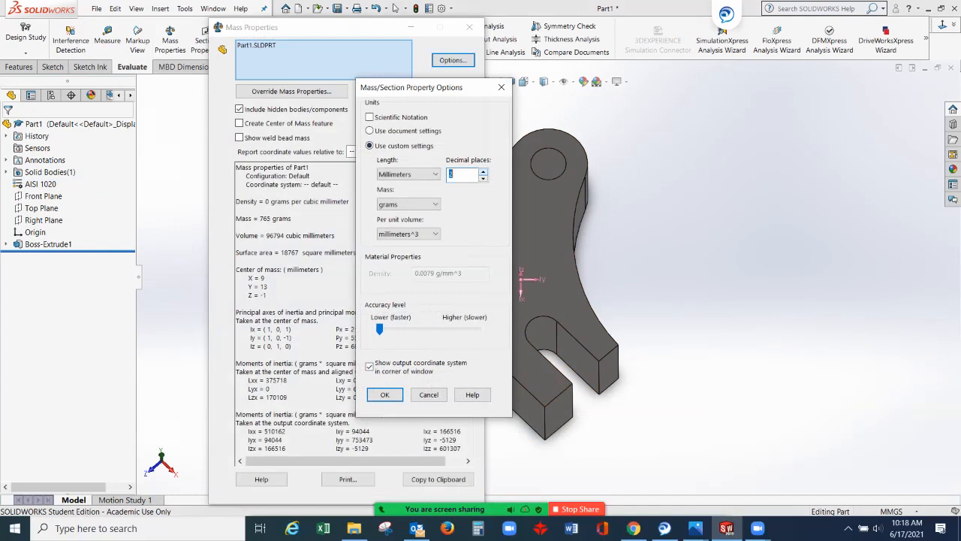
click(384, 395)
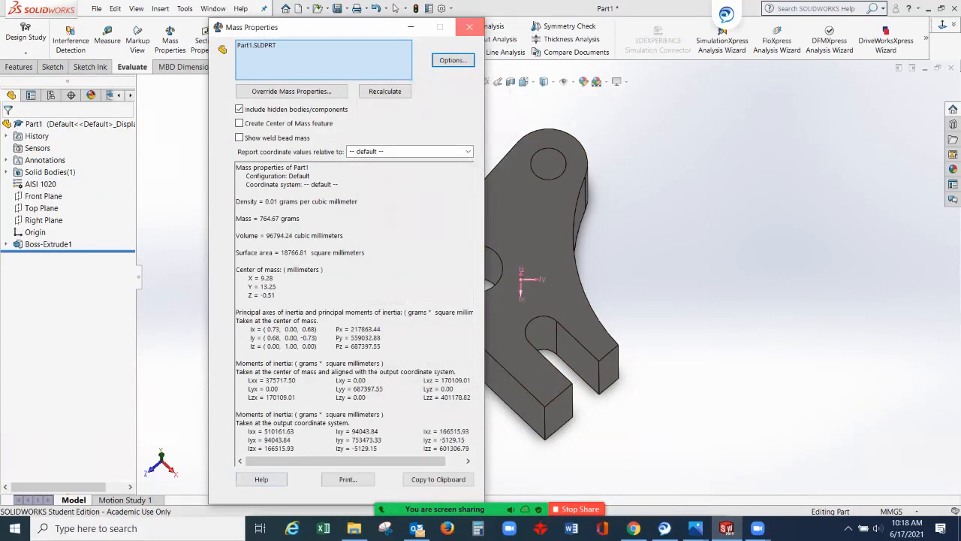
click(469, 27)
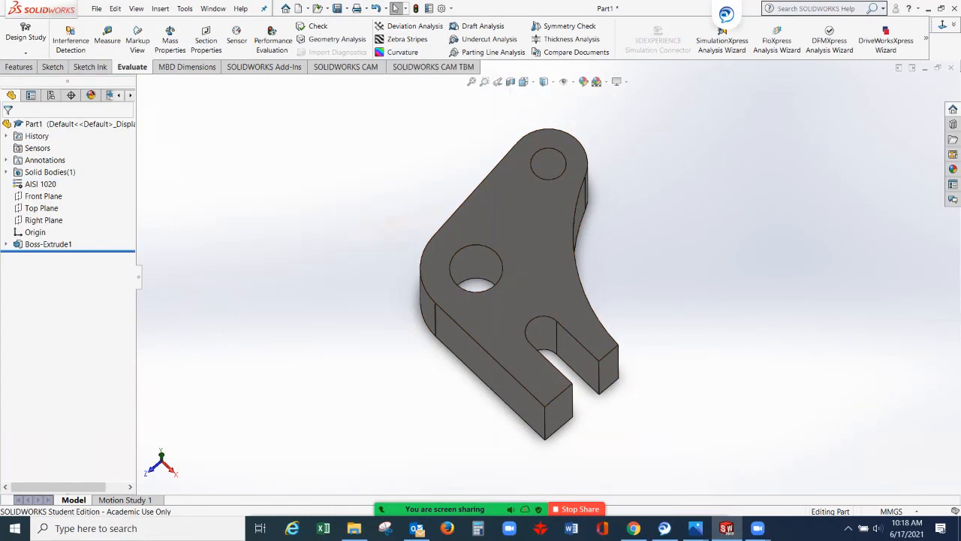
- Review the bracket's mass properties again and examine the front, side and isometric views in the q3b.PNG drawing
middle_drag(526, 256, 526, 297)
scroll(526, 297, up, 1)
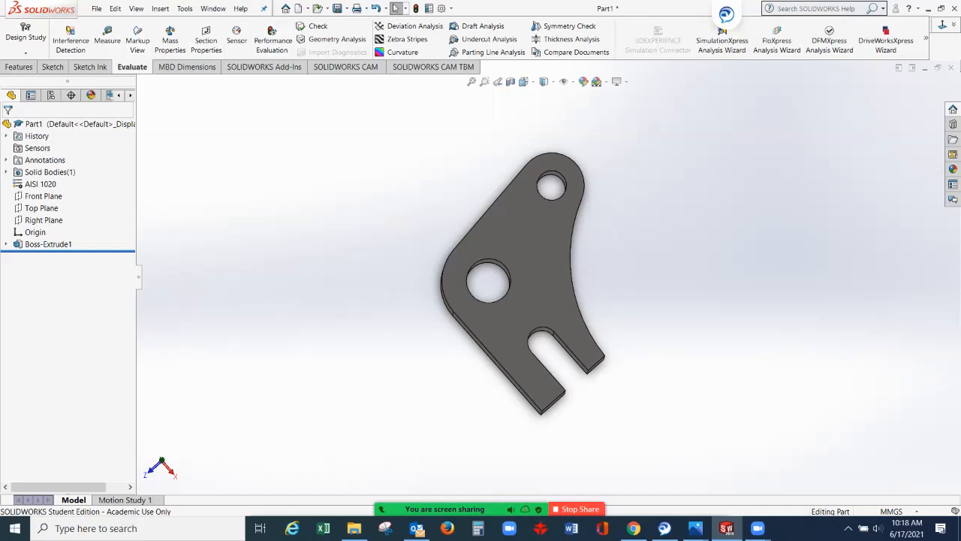
click(170, 39)
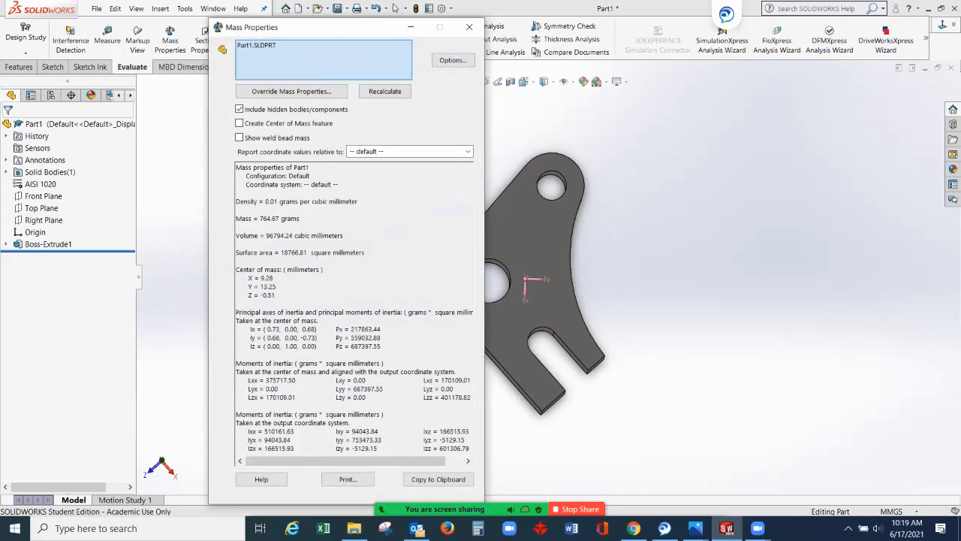
click(469, 26)
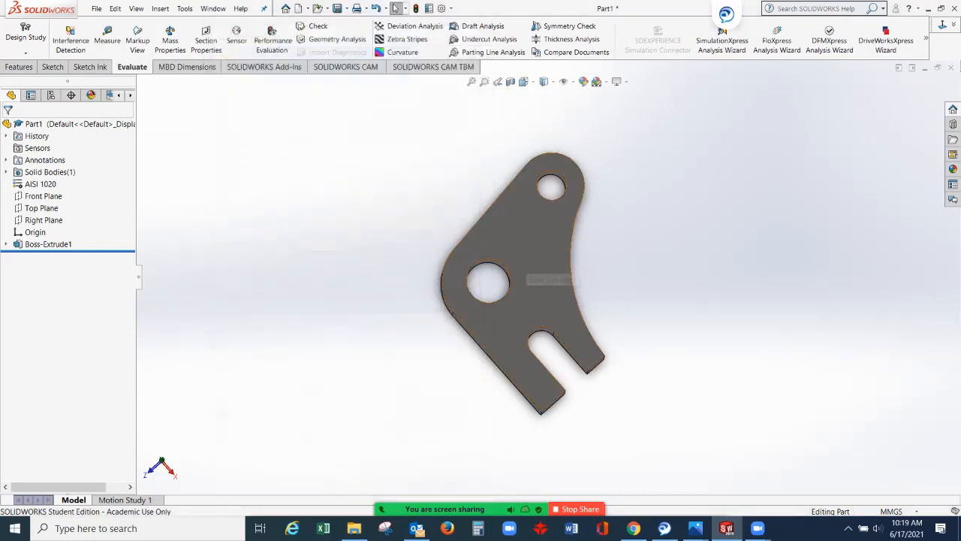
mouse_move(696, 528)
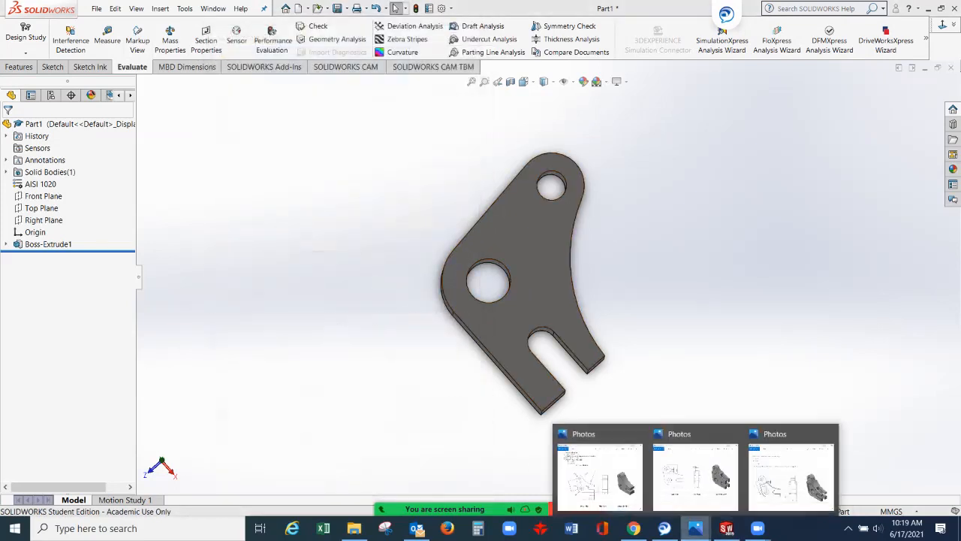
click(695, 469)
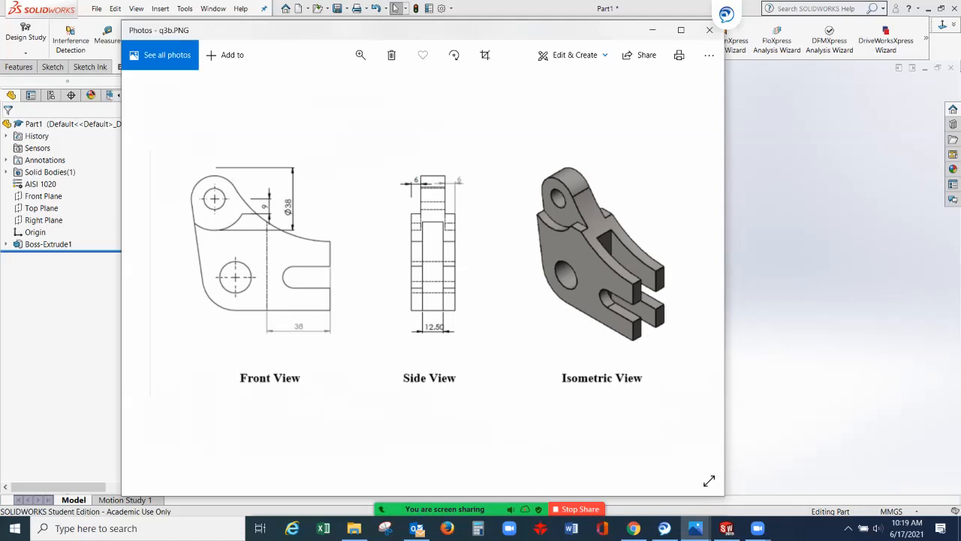
click(652, 30)
- Start a sketch on the bracket's large flat face and draw a circle of about 20.3 mm radius centred on the smaller hole
click(530, 258)
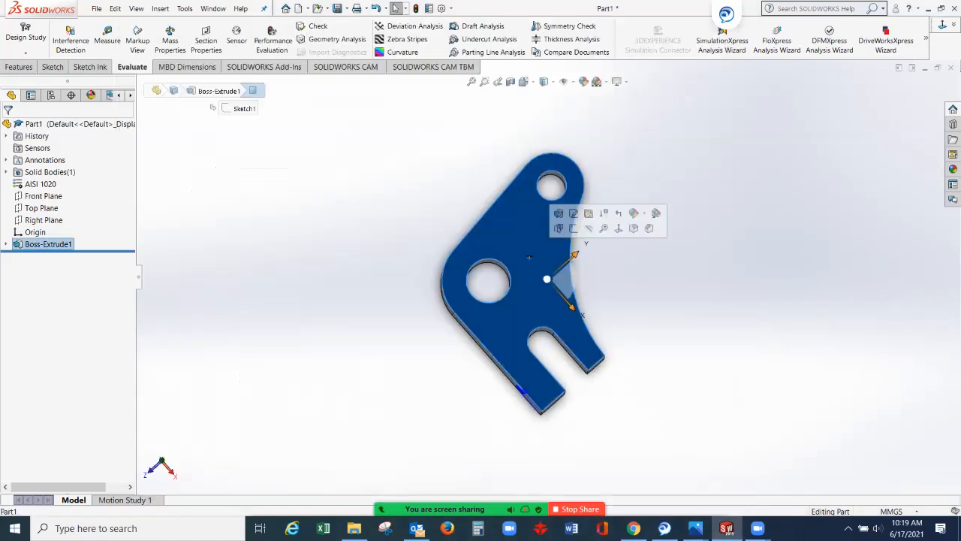
click(574, 228)
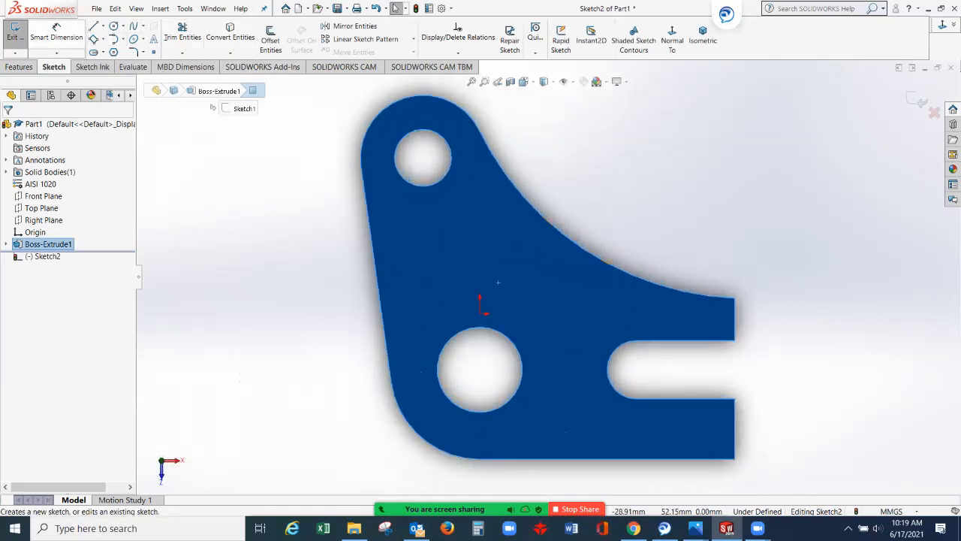
click(114, 27)
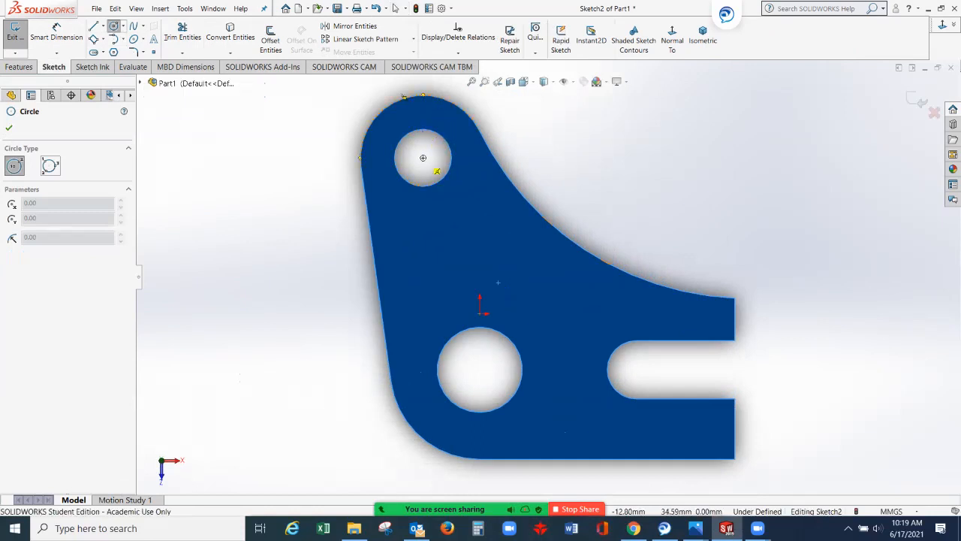
click(423, 156)
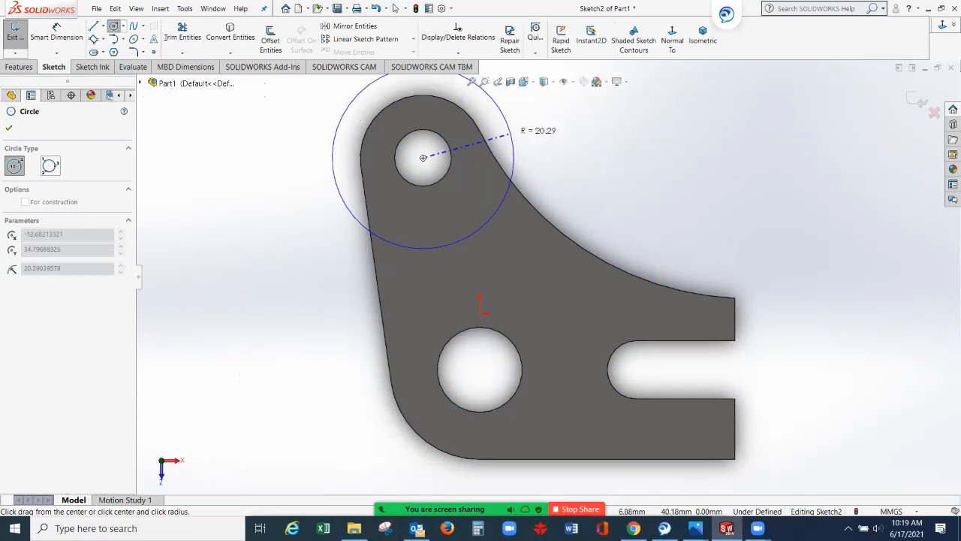
click(511, 140)
key(Escape)
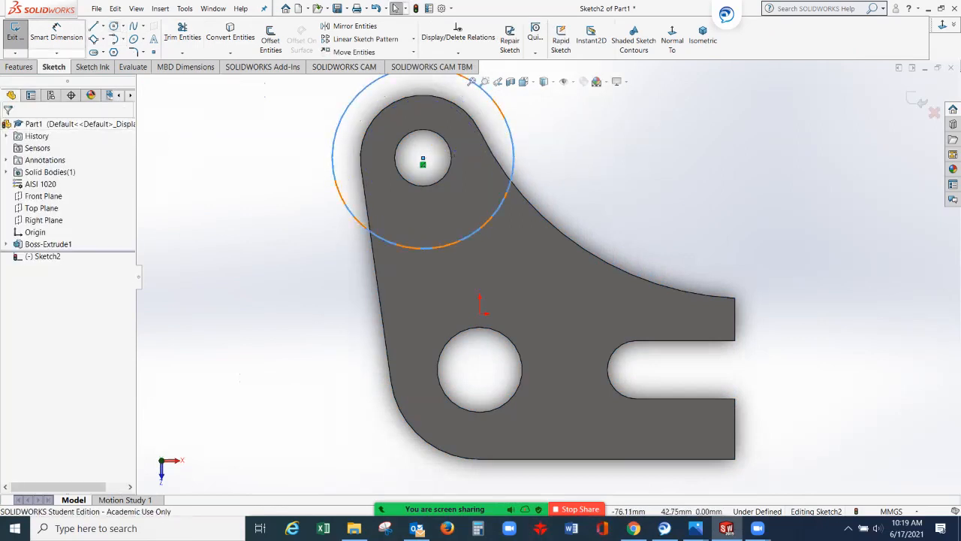
- Dimension the new circle around the smaller hole to a diameter of 38 mm, as given in the q3b.PNG drawing
click(56, 30)
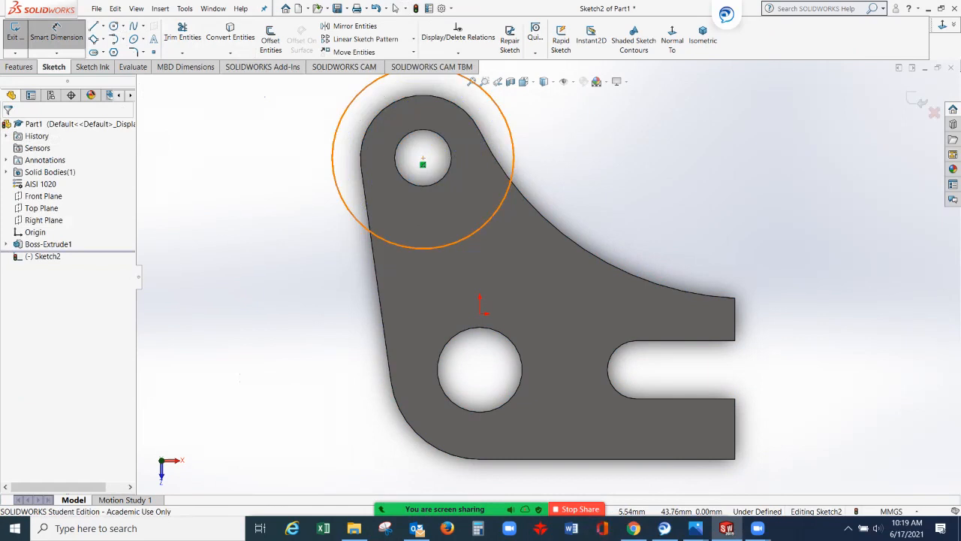
click(509, 188)
click(256, 158)
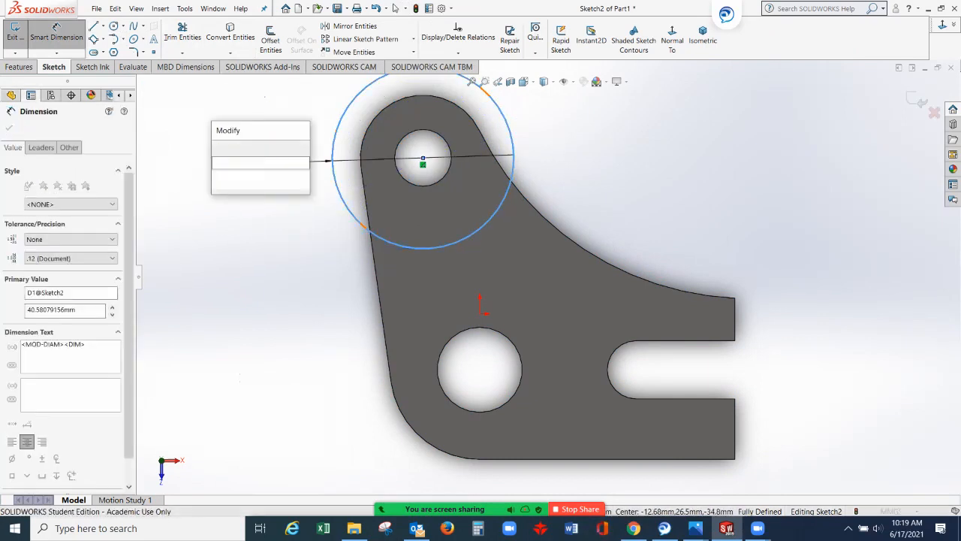
scroll(549, 298, down, 2)
mouse_move(696, 528)
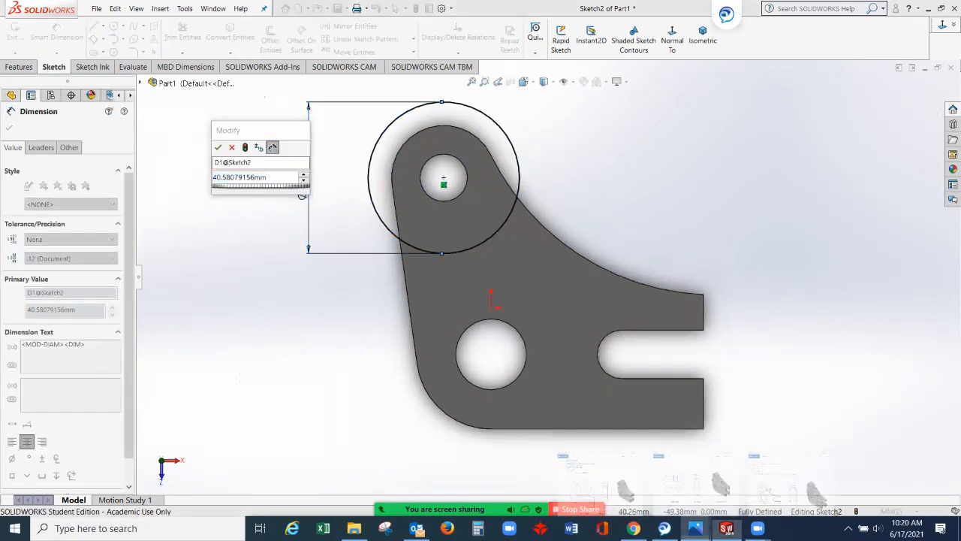
click(698, 470)
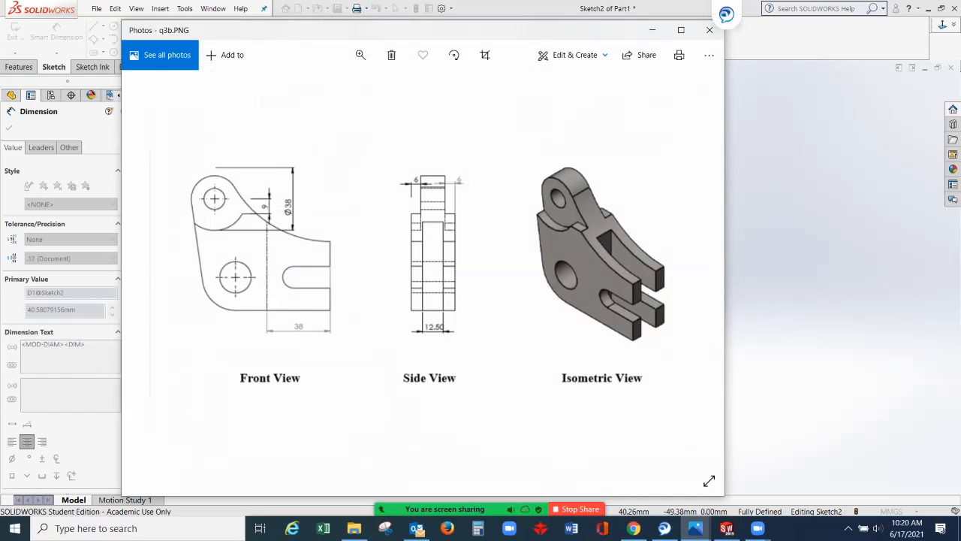
click(653, 30)
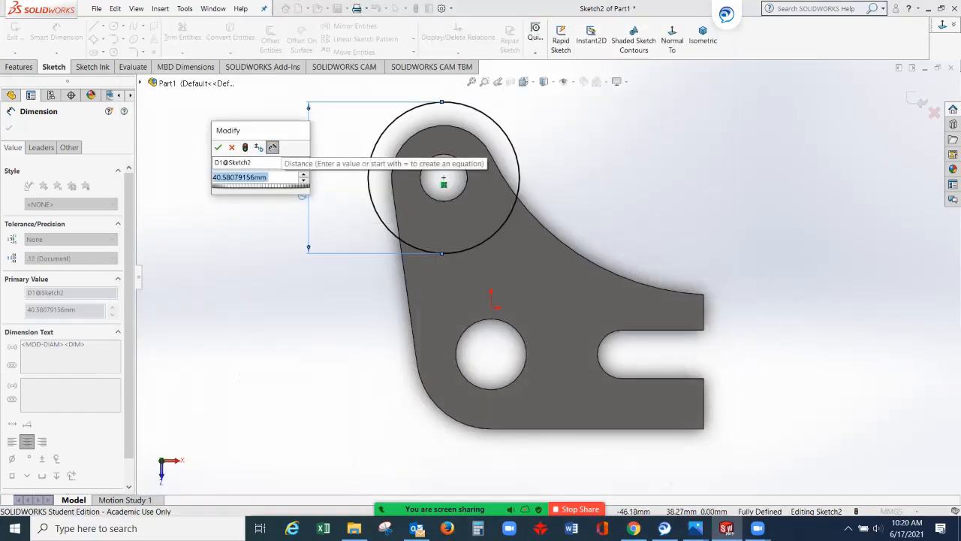
text(3)
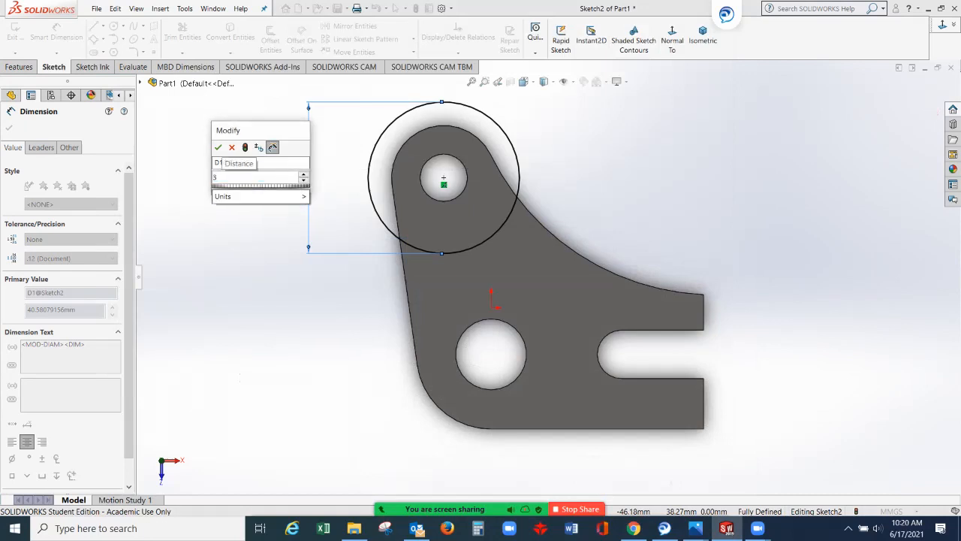
text(8)
key(Return)
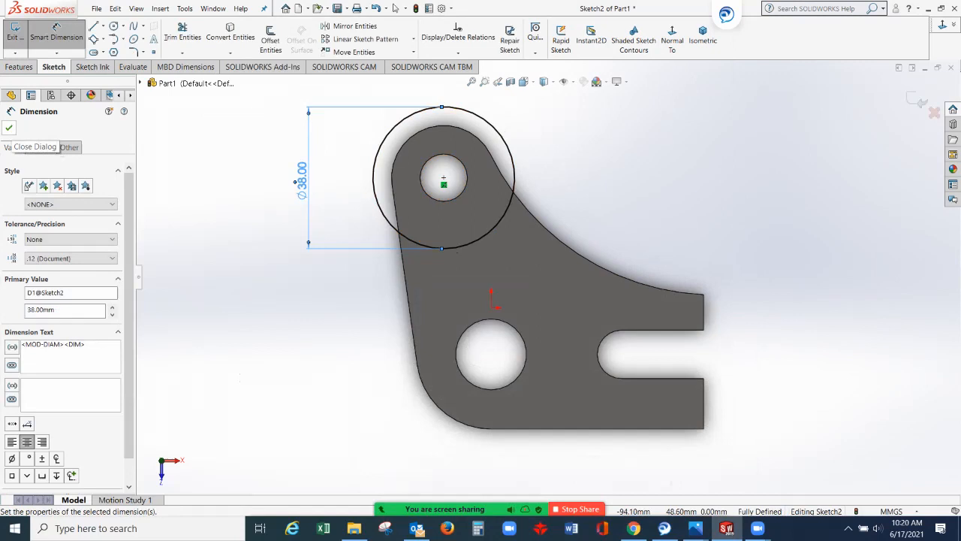
click(9, 128)
- Sketch a horizontal line about 23 mm long from inside the 38 mm circle outward past the bracket's concave edge
click(93, 26)
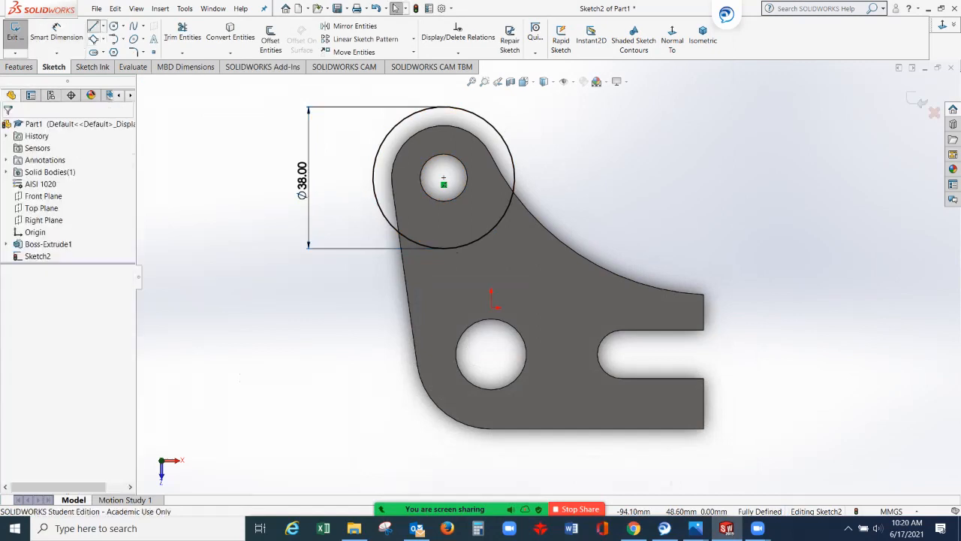
click(488, 209)
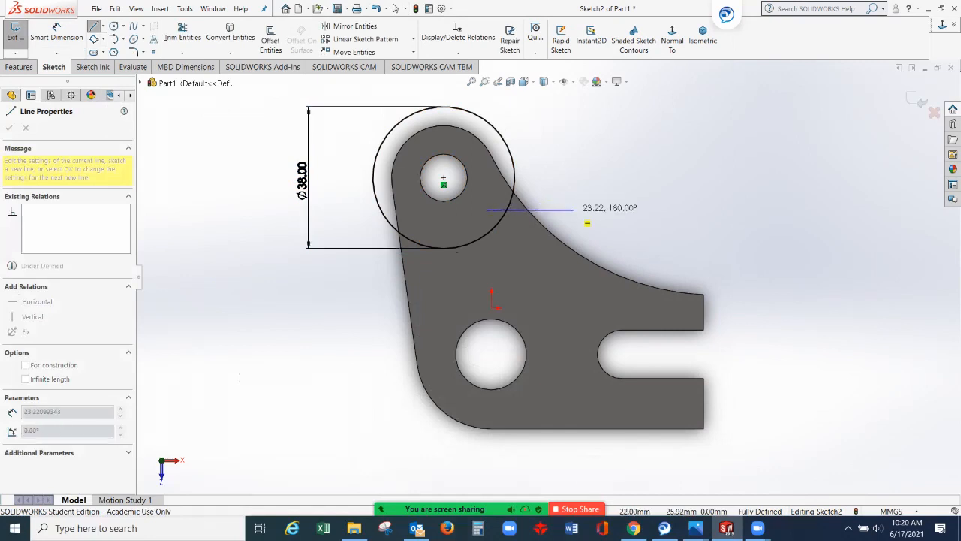
click(573, 210)
right_click(654, 184)
click(703, 208)
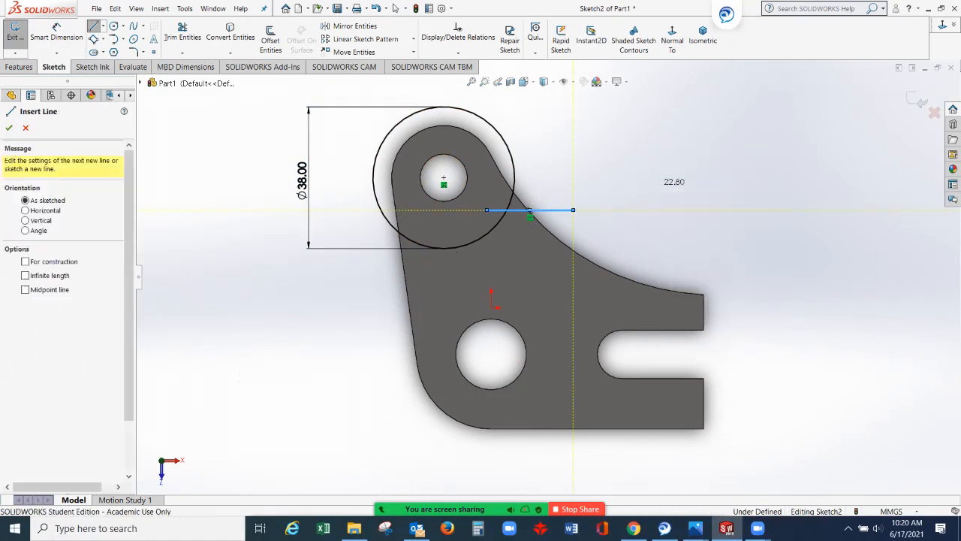
- Dimension the vertical distance between the smaller hole's centre and the horizontal line to 9 mm
key(Escape)
click(56, 30)
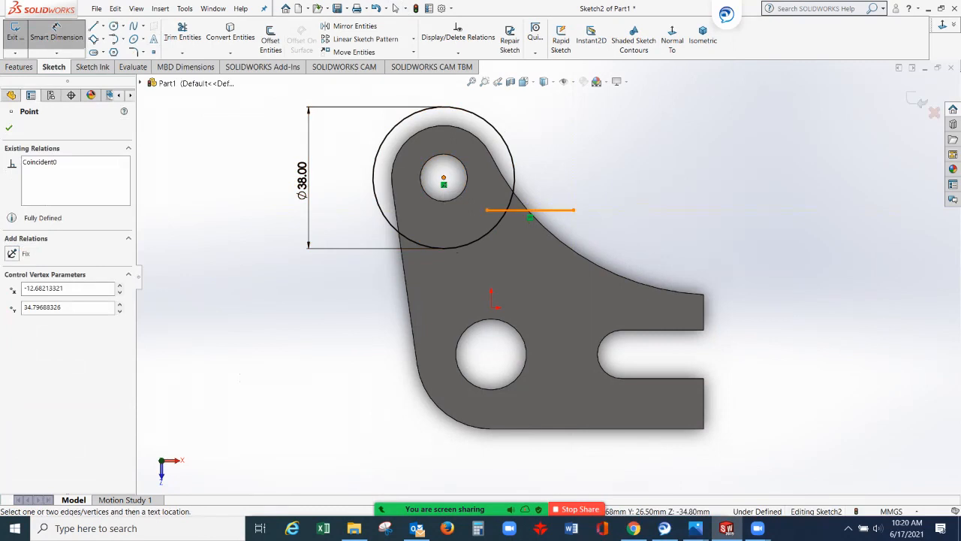
click(518, 210)
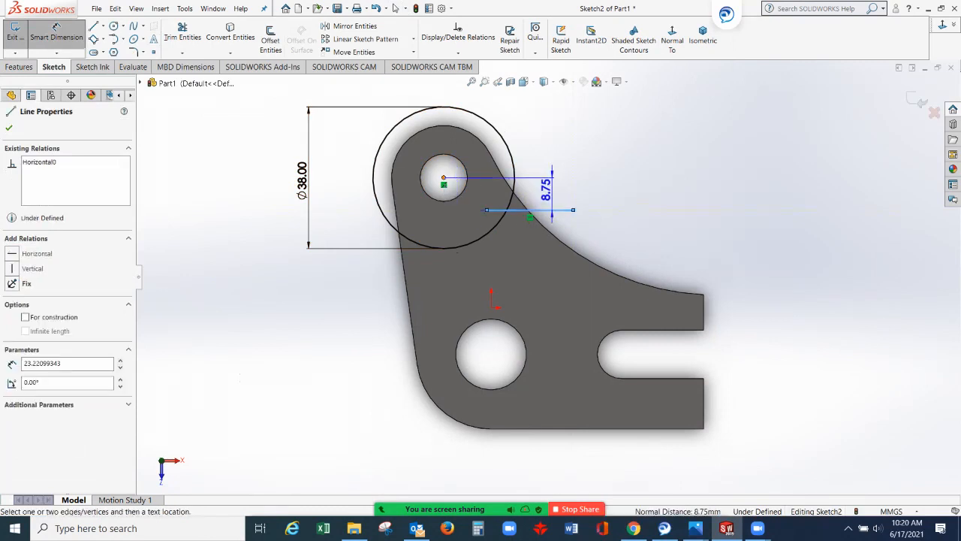
click(544, 190)
text(9)
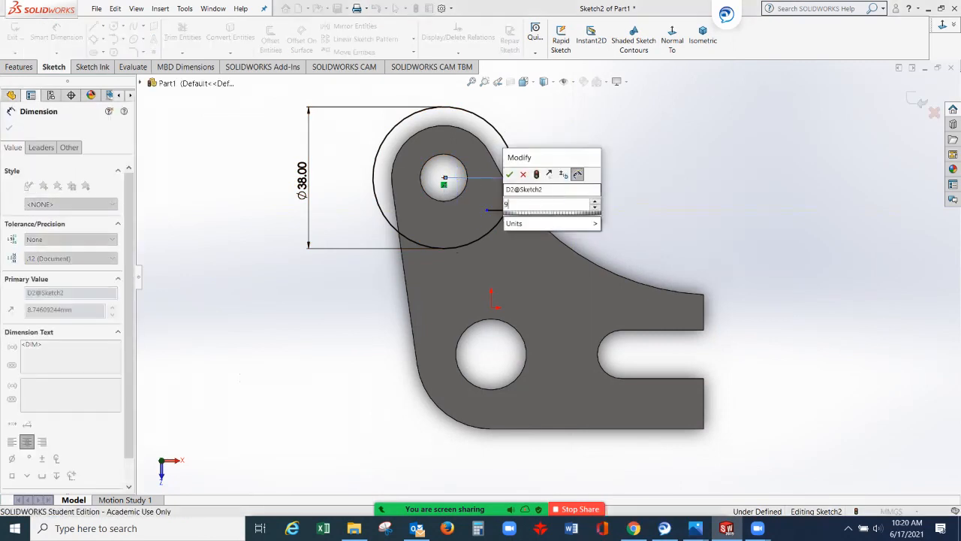
key(Return)
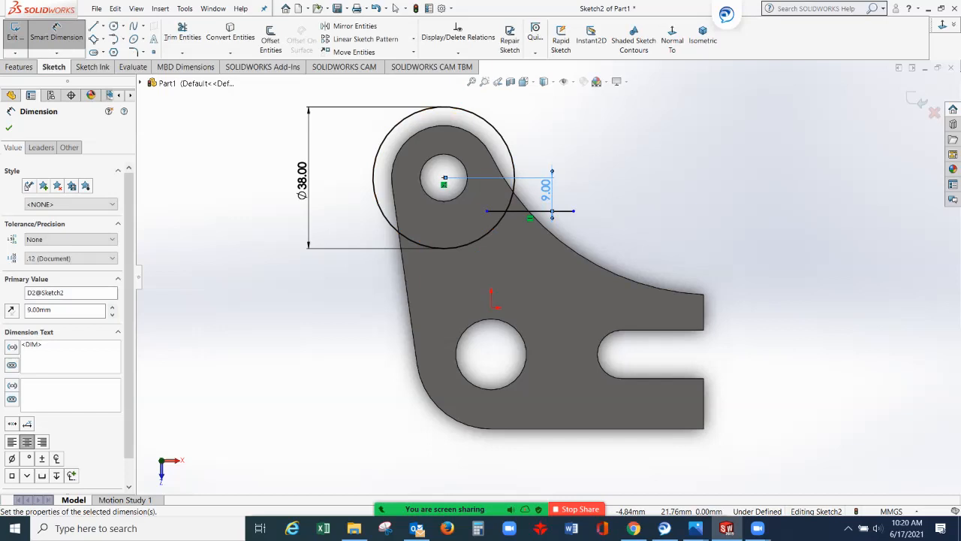
key(Escape)
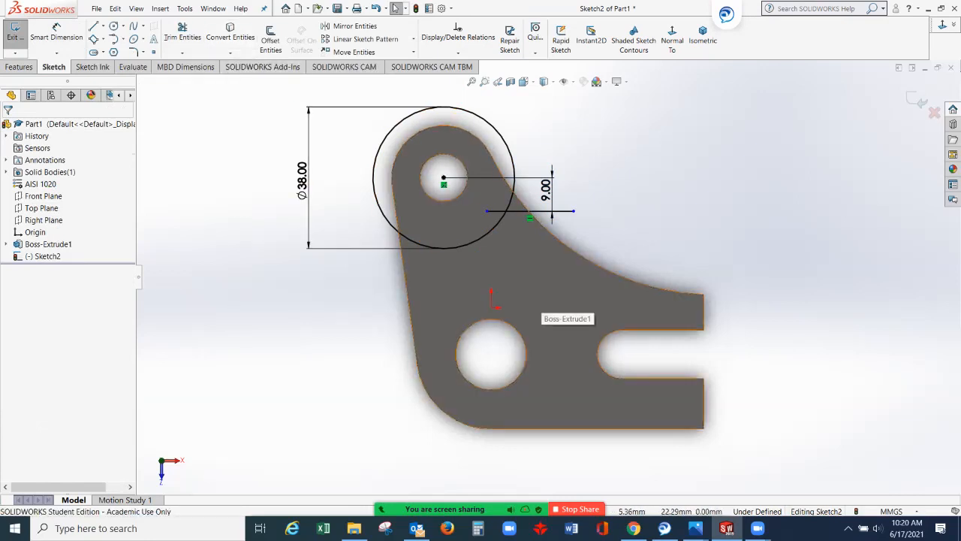
- Convert the outer edges of the bracket's large flat face into sketch entities
click(230, 35)
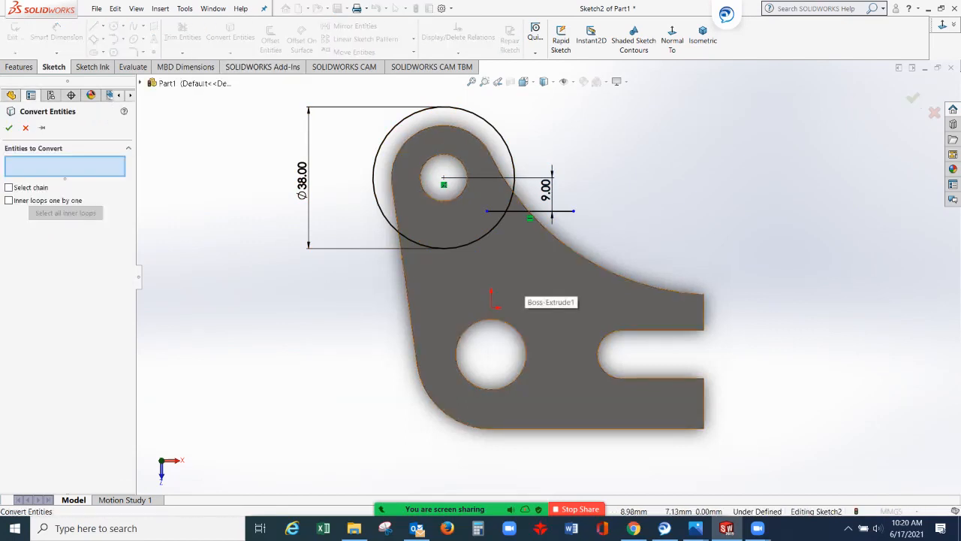
click(524, 280)
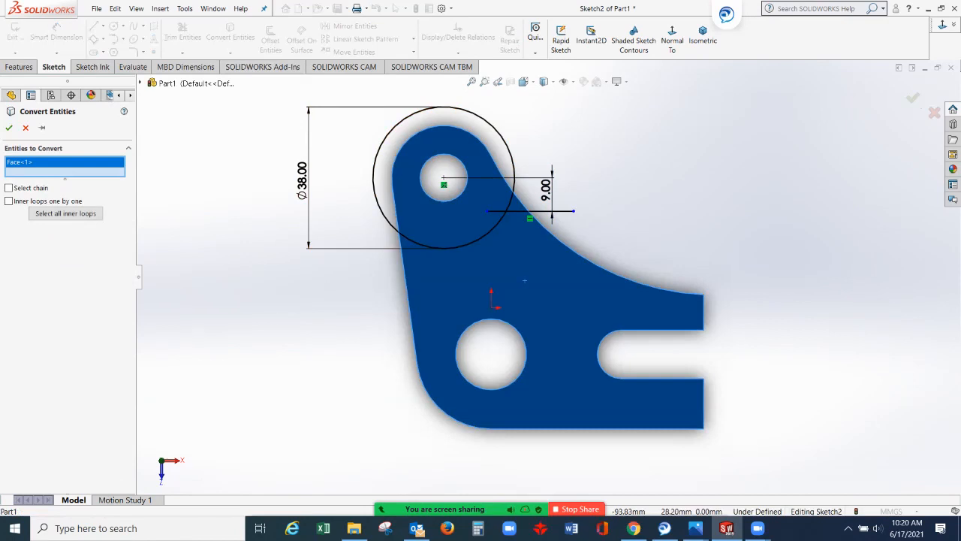
click(9, 127)
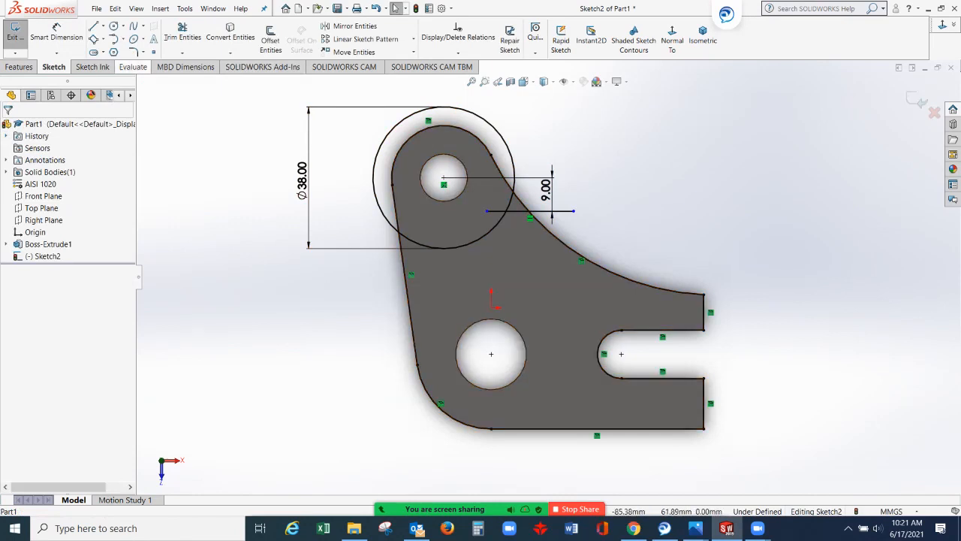
- Trim the 38 mm circle outside the bracket and its short piece above the line, plus both excess ends of the horizontal line
click(183, 34)
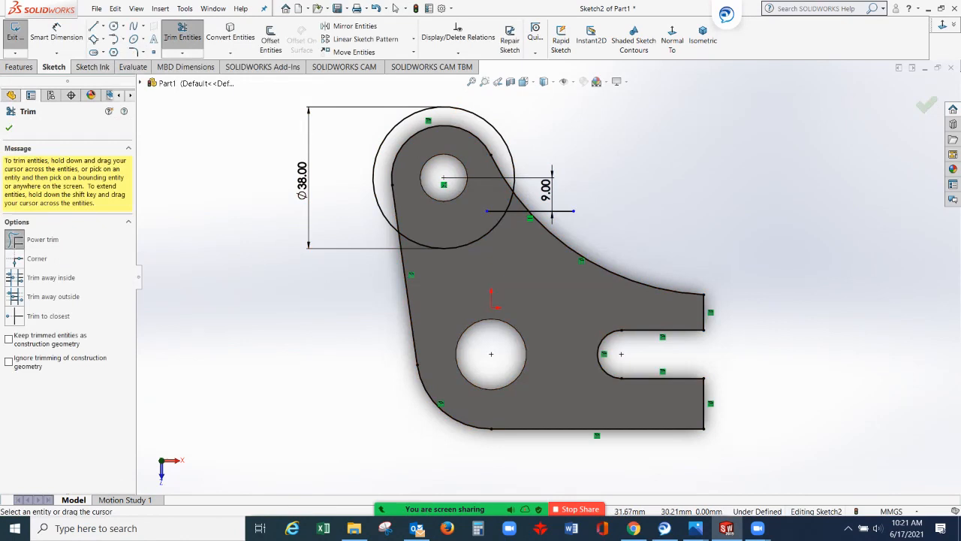
drag(528, 129, 518, 188)
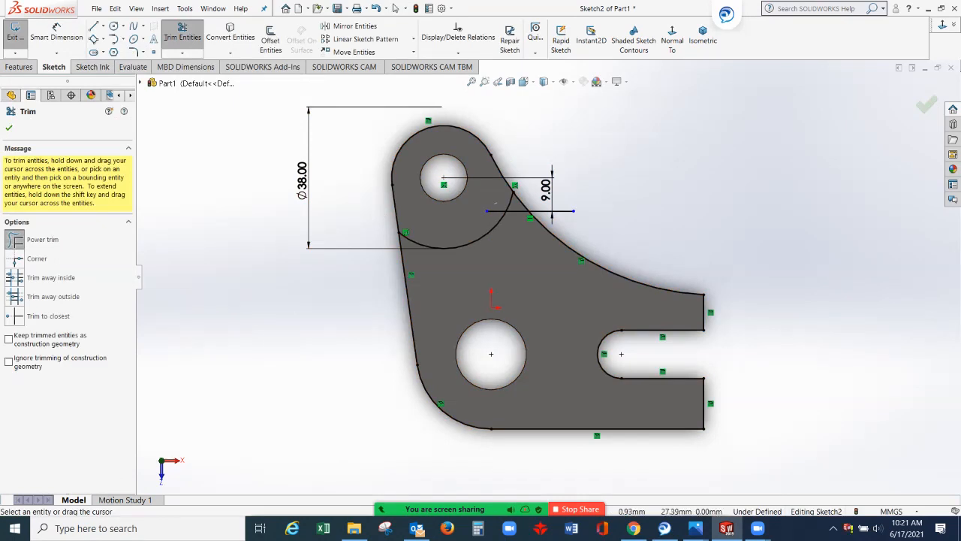
click(496, 210)
click(508, 198)
click(560, 211)
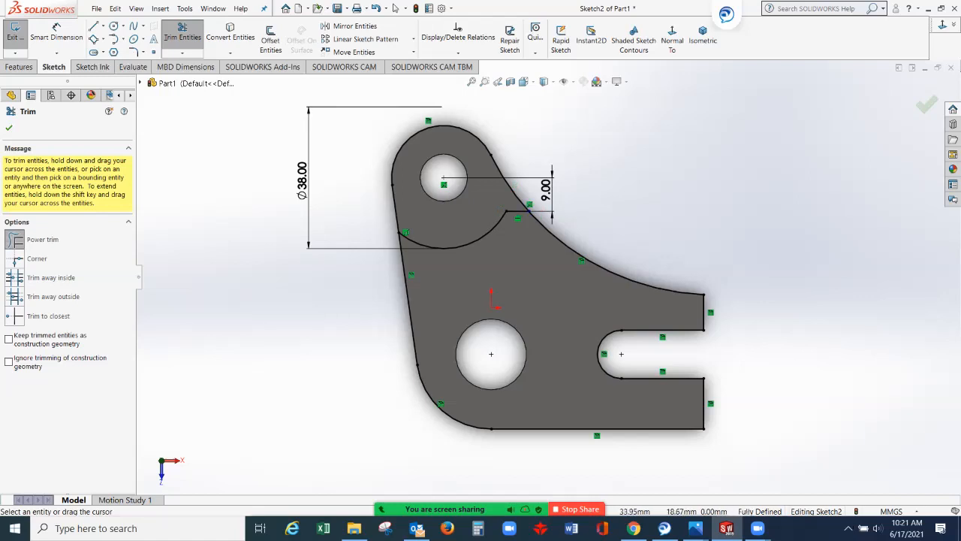
- Trim away the converted outline below the 38 mm arc and line, leaving a closed profile around the smaller hole
drag(583, 260, 402, 264)
mouse_move(369, 308)
mouse_down()
mouse_move(412, 388)
mouse_move(496, 428)
mouse_move(743, 434)
mouse_move(653, 398)
mouse_move(665, 362)
mouse_move(580, 353)
mouse_move(717, 293)
mouse_move(612, 269)
mouse_move(497, 269)
mouse_move(421, 255)
mouse_up()
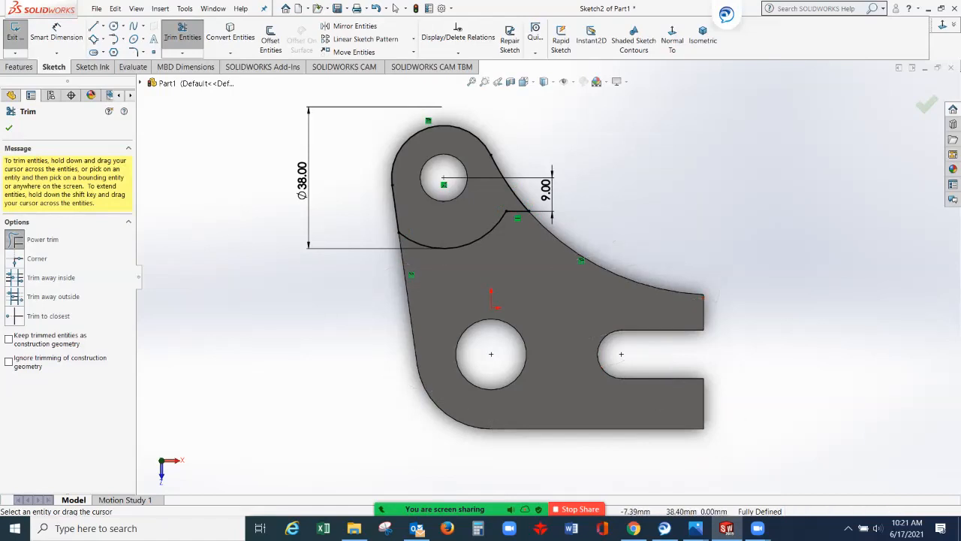
click(9, 128)
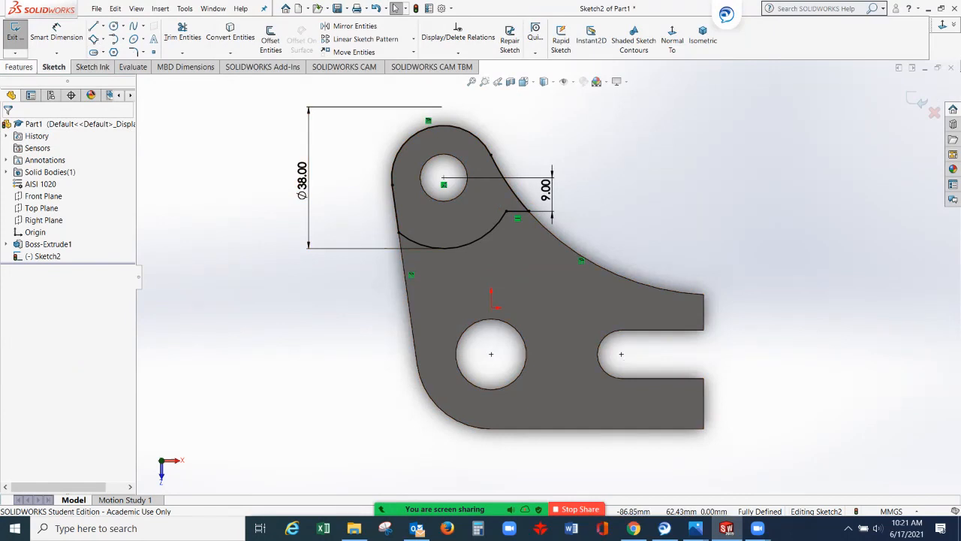
- Cut the closed profile around the smaller hole into the bracket with a 6 mm deep blind Extruded Cut
click(19, 66)
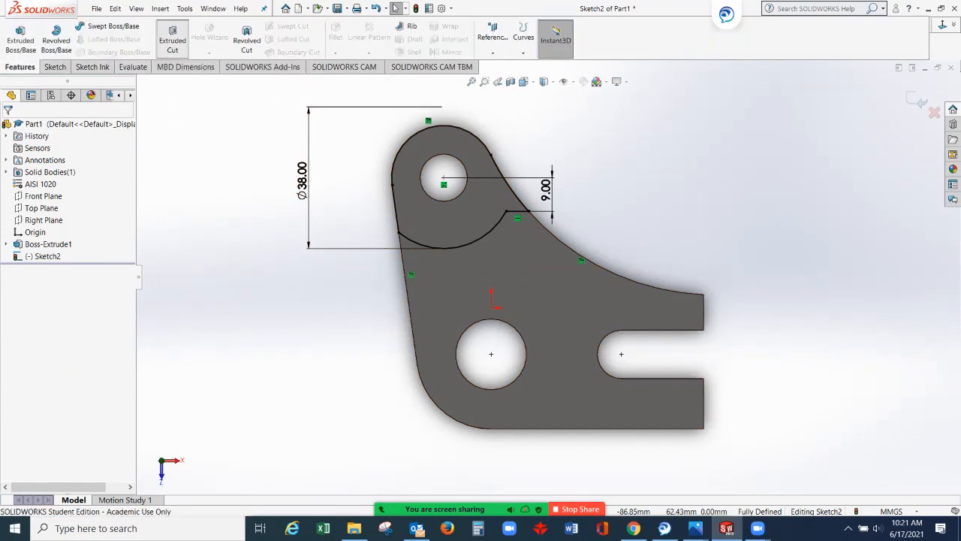
click(172, 37)
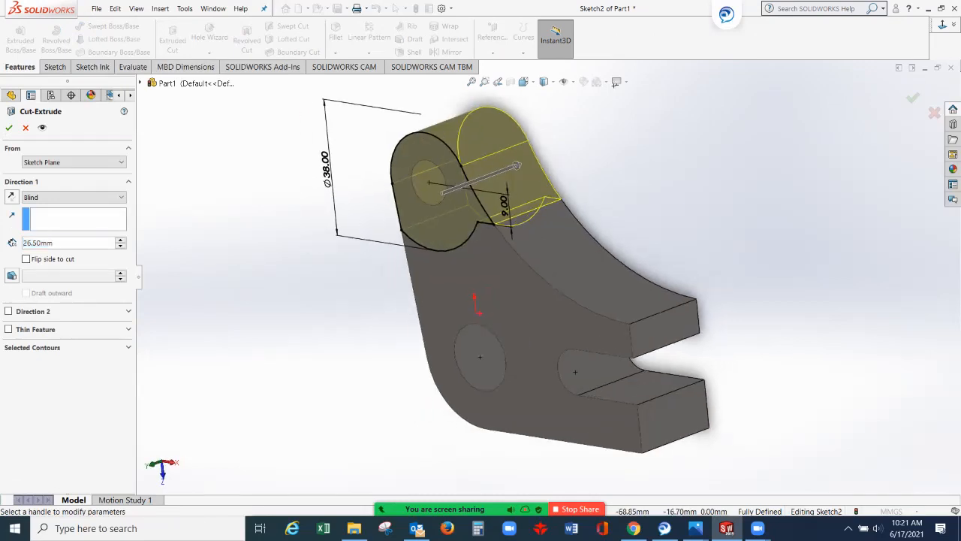
double_click(38, 242)
text(6)
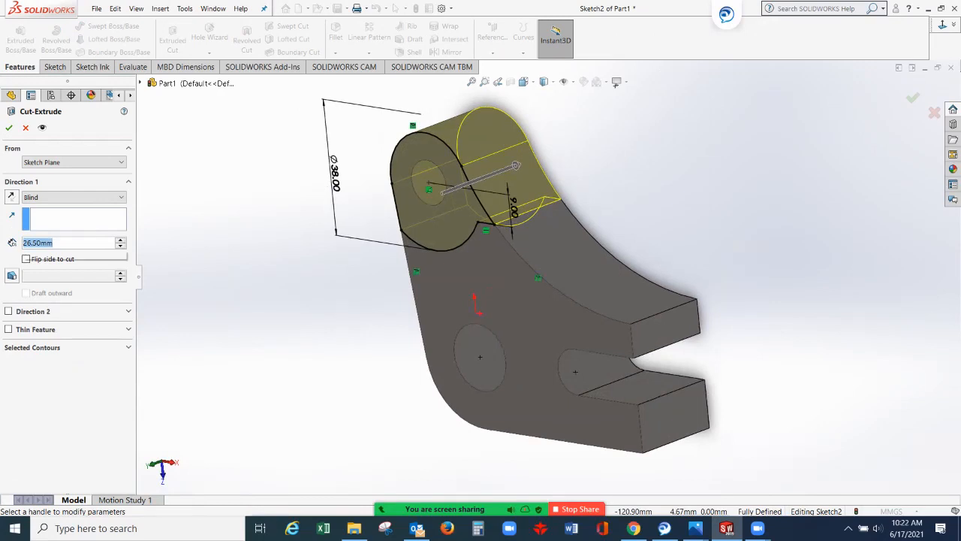
key(Return)
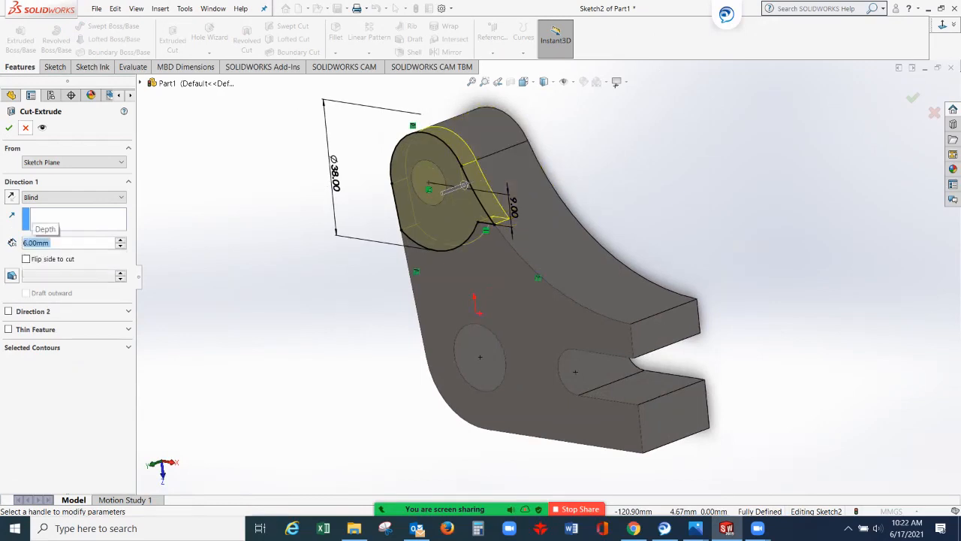
click(8, 128)
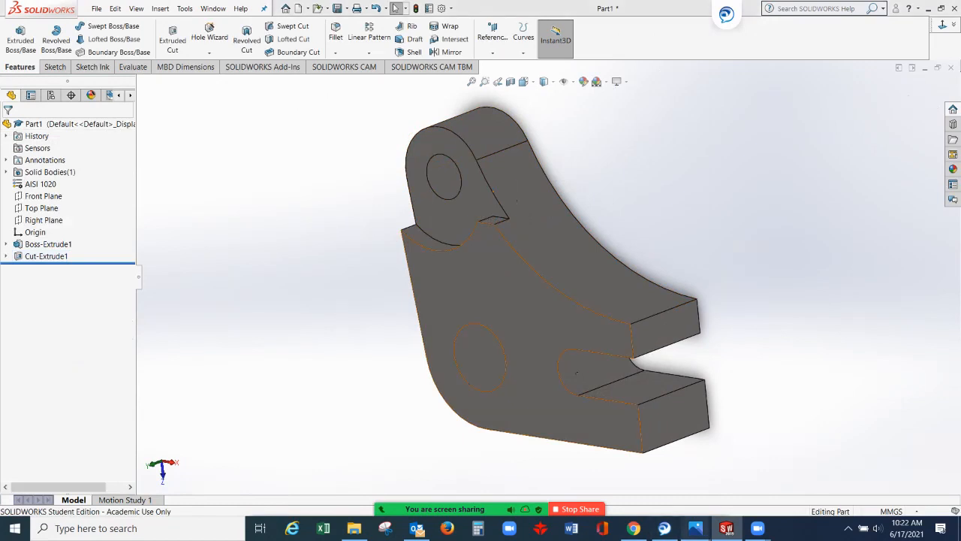
- Check the side-view dimensions in the q3b.PNG drawing and examine where the Top Plane lies relative to the bracket
mouse_move(696, 528)
click(698, 462)
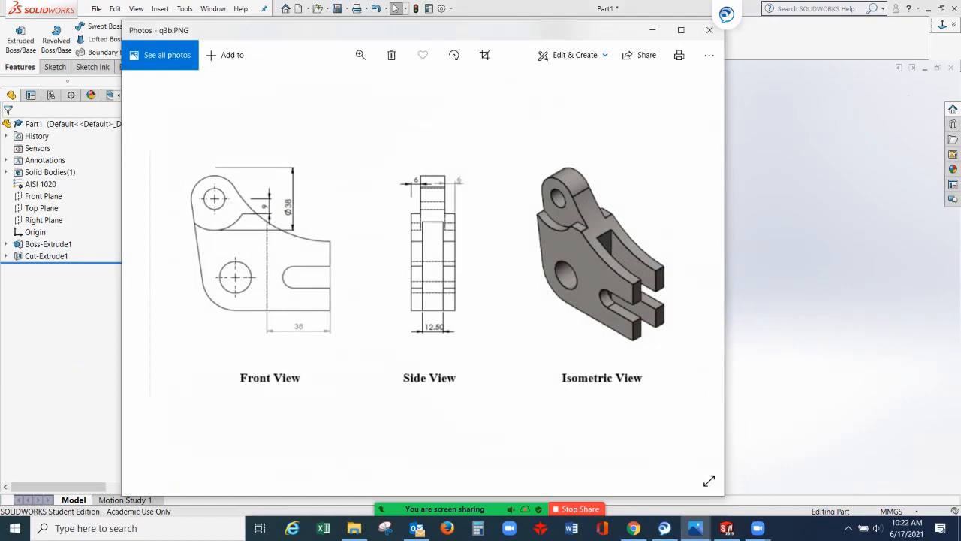
click(652, 30)
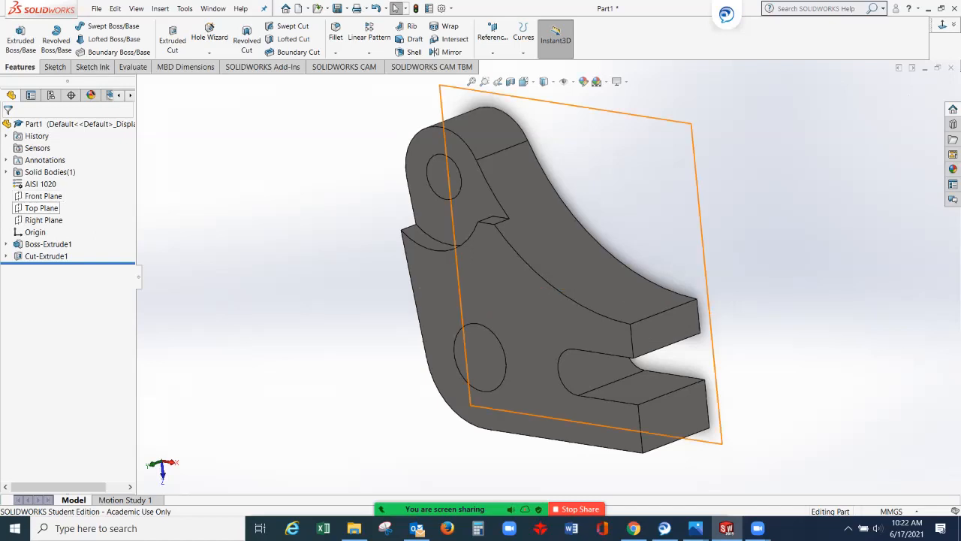
click(41, 208)
middle_drag(563, 279, 494, 279)
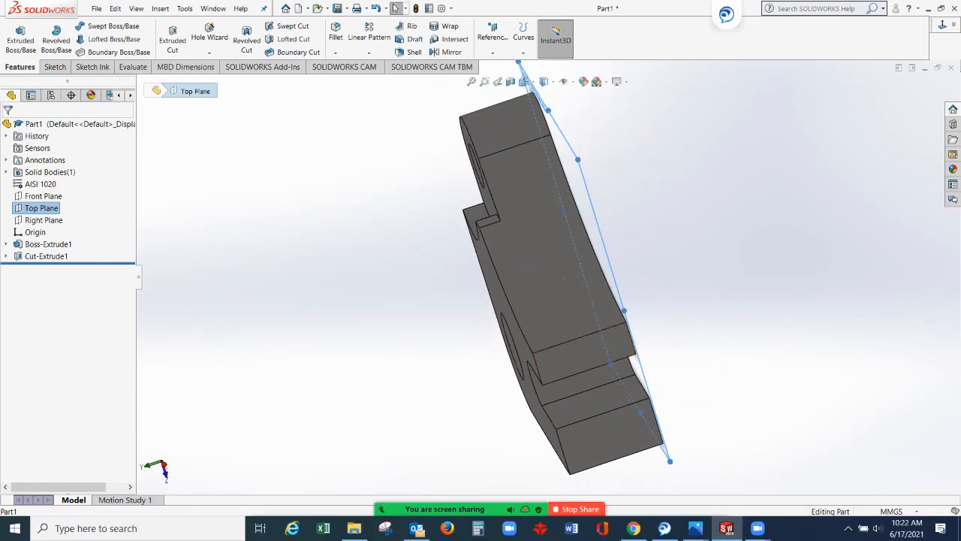
scroll(552, 275, up, 1)
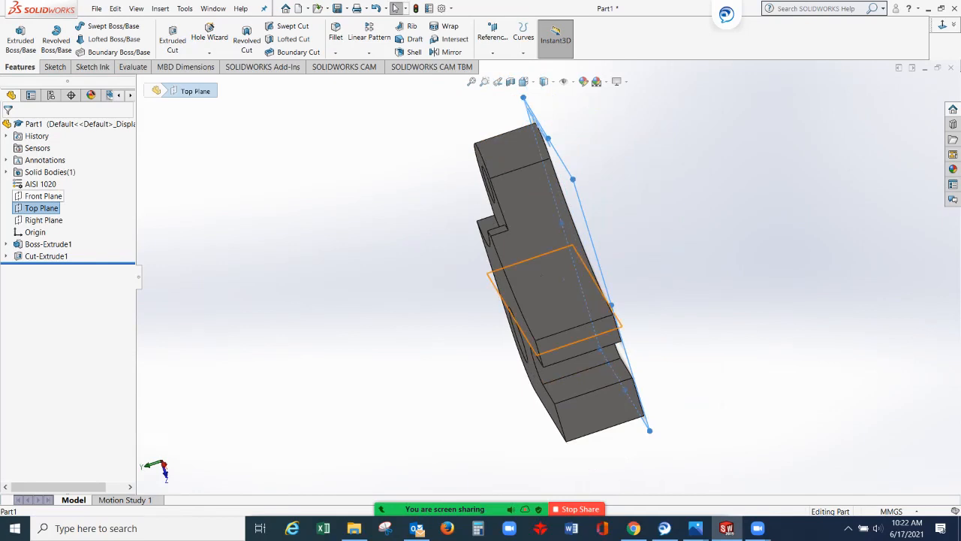
key(Escape)
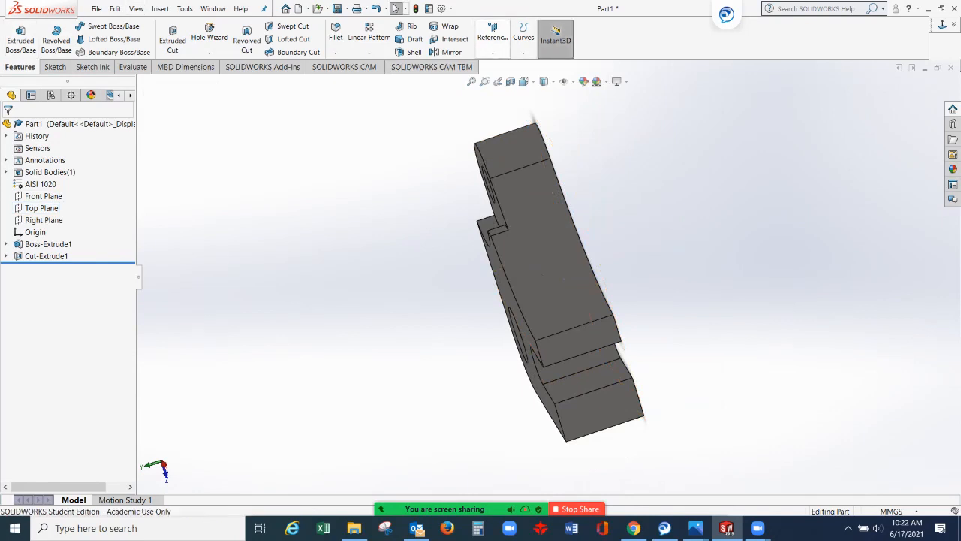
- Start a new reference plane with the Top Plane as its first reference
click(493, 46)
click(502, 65)
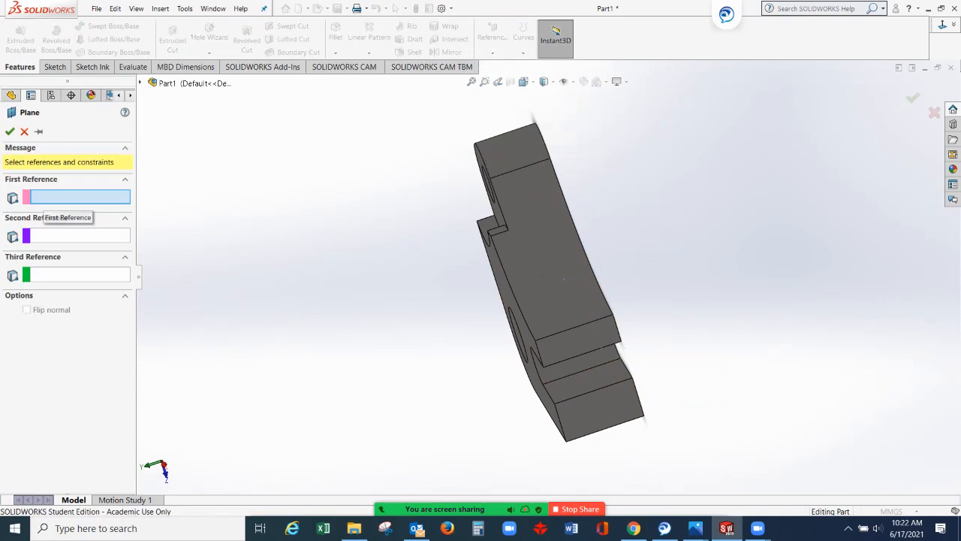
click(141, 83)
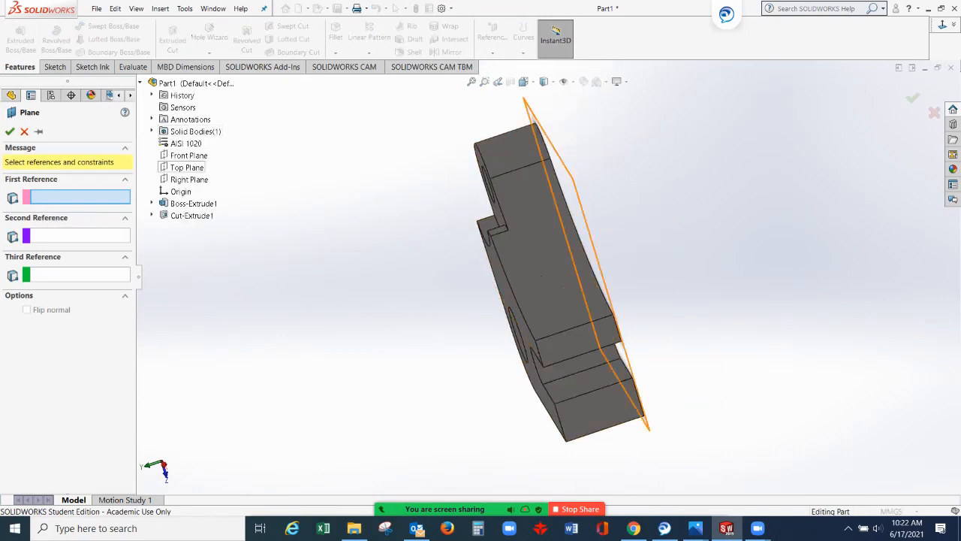
click(187, 167)
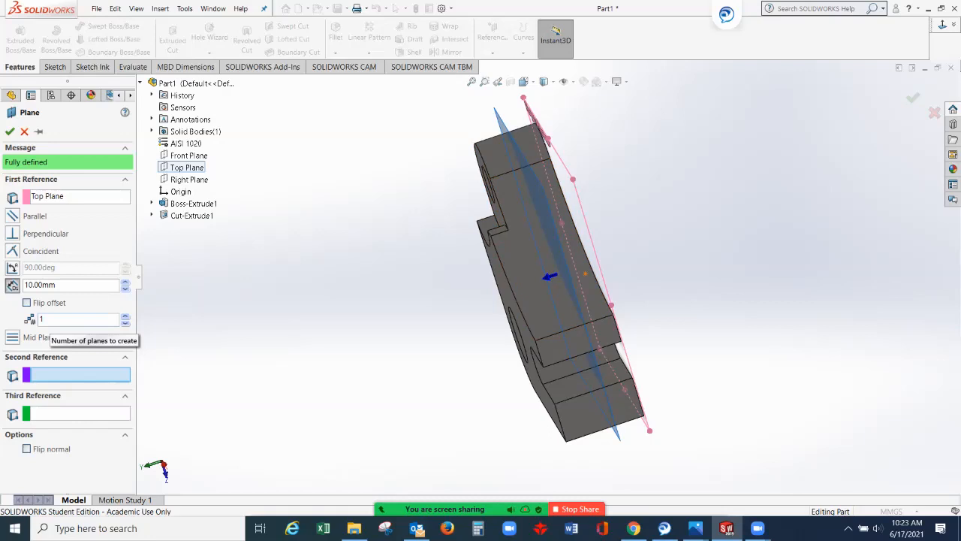
- Consult the q3b.PNG and q3.PNG drawings for the bracket's overall thickness, dimension B
mouse_move(696, 528)
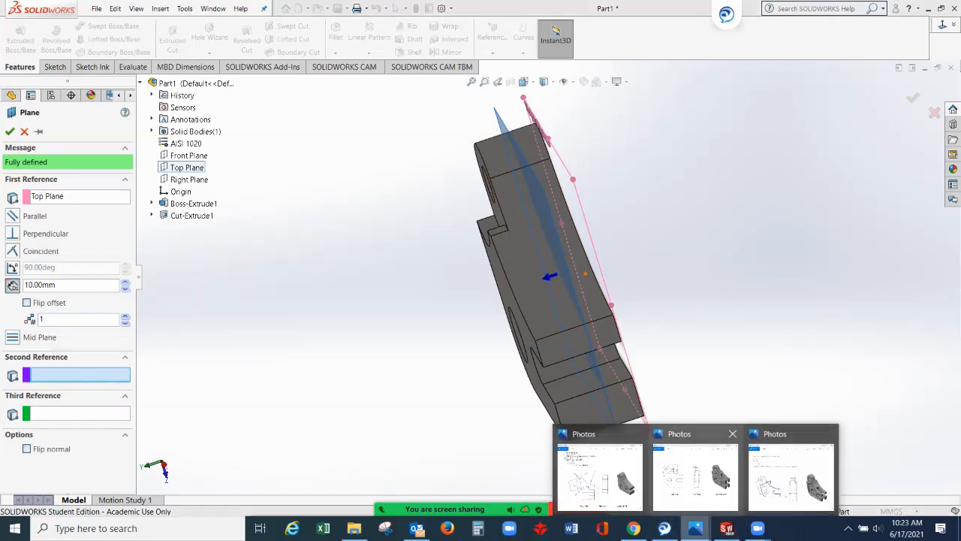
click(695, 475)
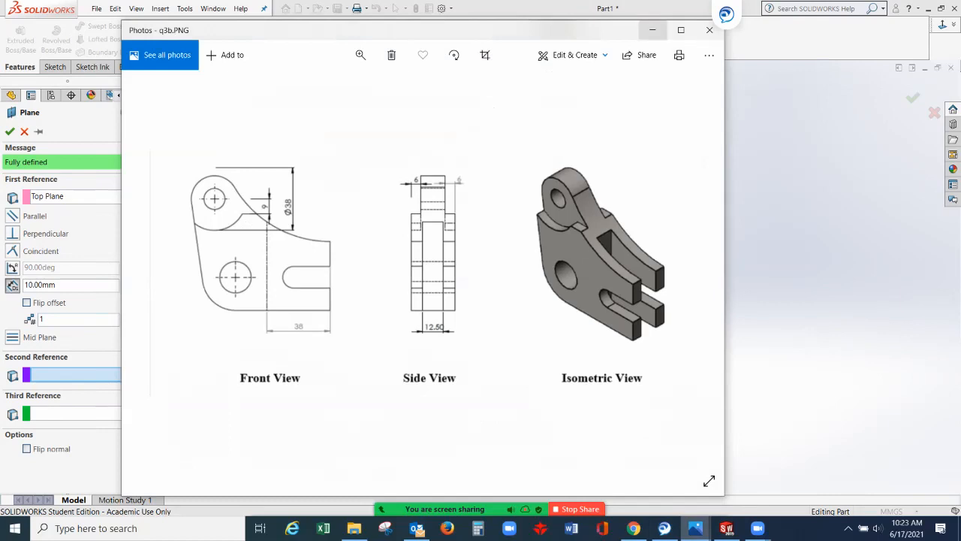
click(652, 30)
mouse_move(695, 528)
click(696, 475)
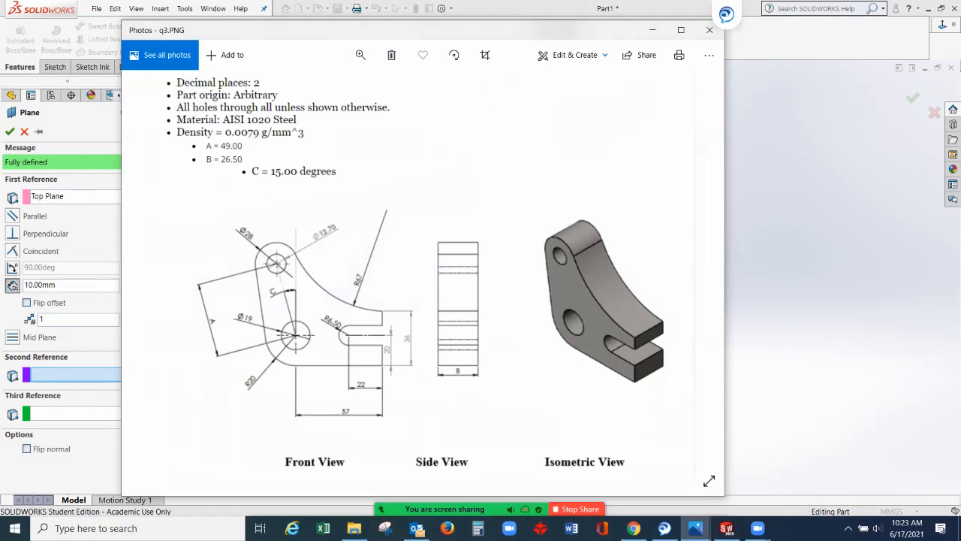
click(652, 30)
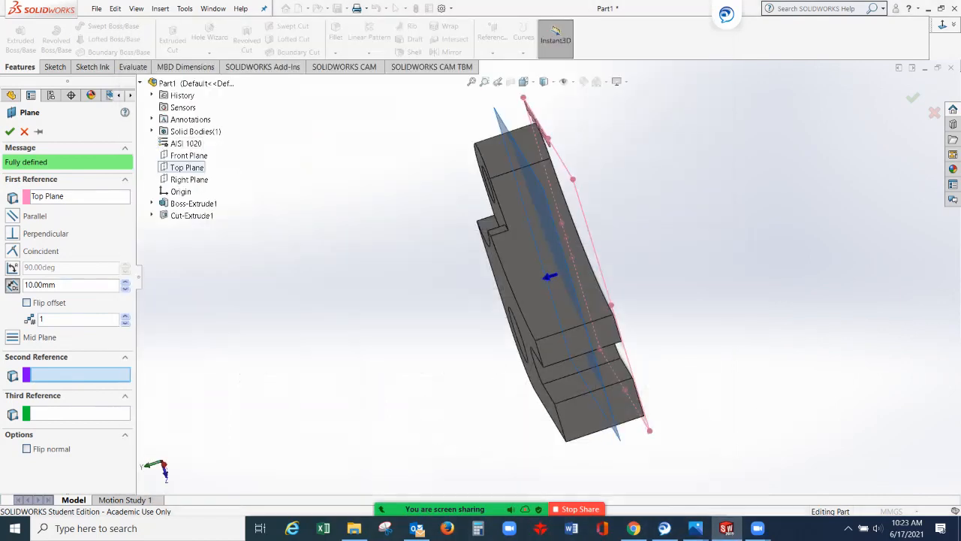
double_click(41, 320)
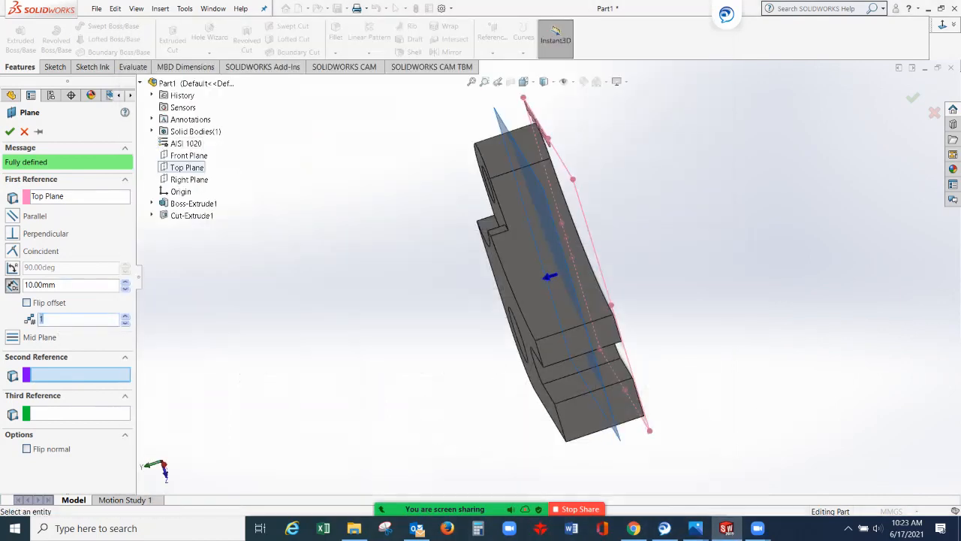
text(26.5/2)
key(Return)
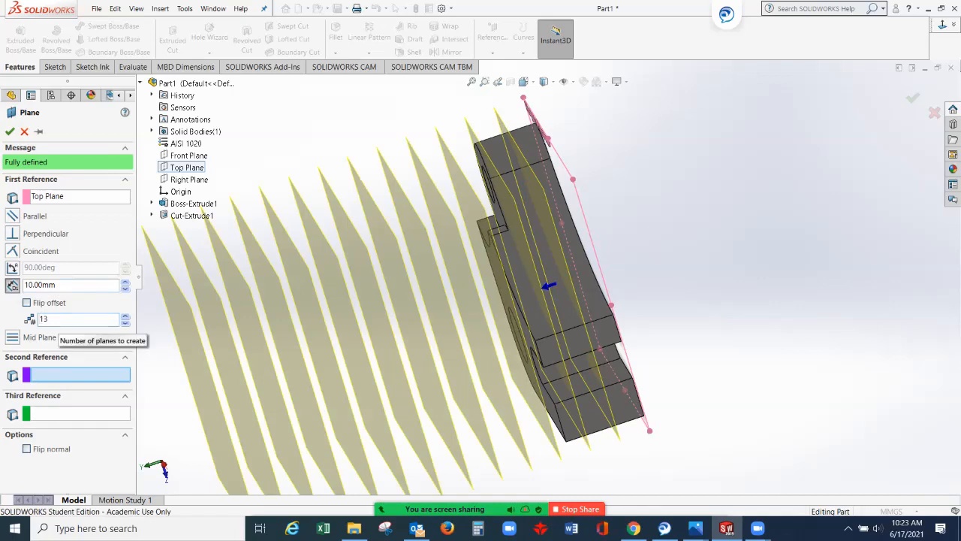
click(45, 319)
key(BackSpace)
- Set the new plane's offset distance from the Top Plane to half the bracket thickness, 26.5/2 mm
click(57, 285)
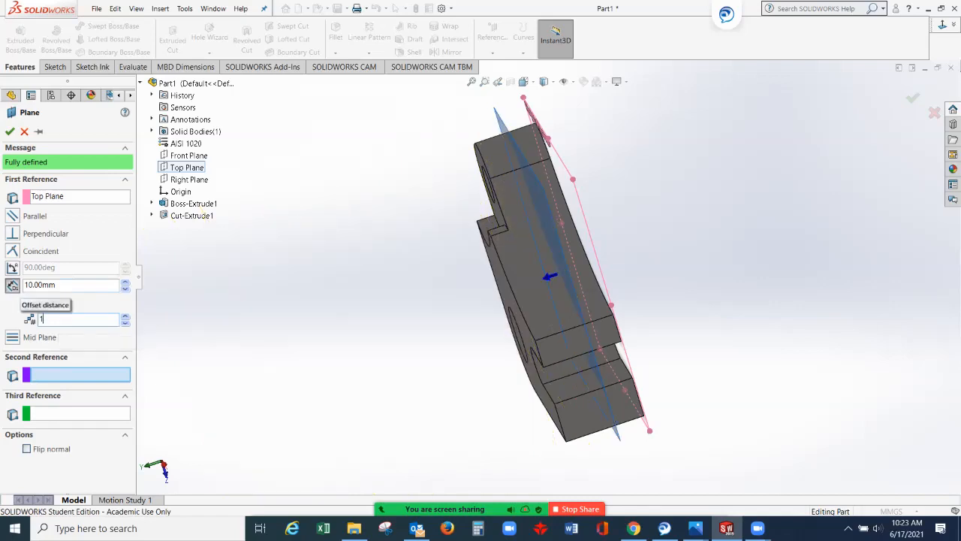
double_click(31, 284)
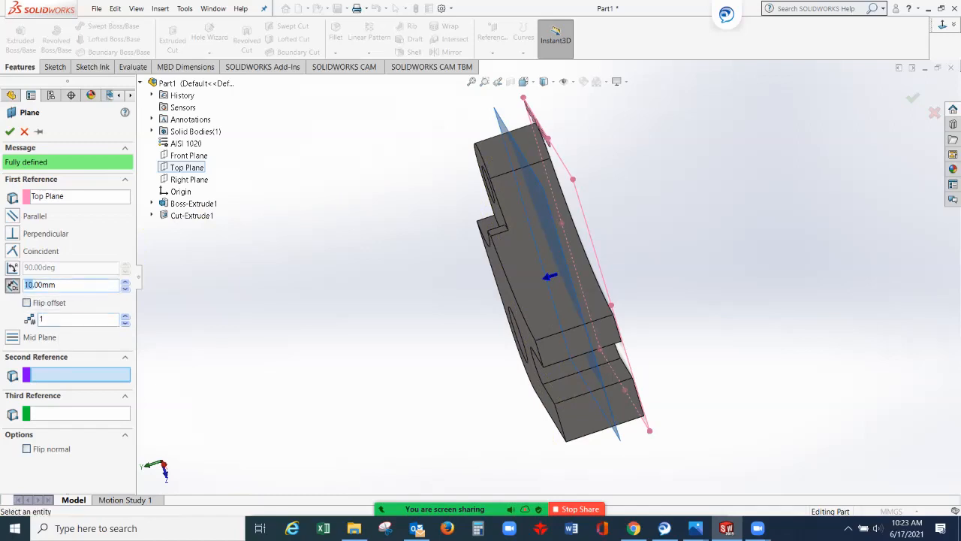
key(ctrl+a)
text(2)
text(6.5/)
text(2)
key(Return)
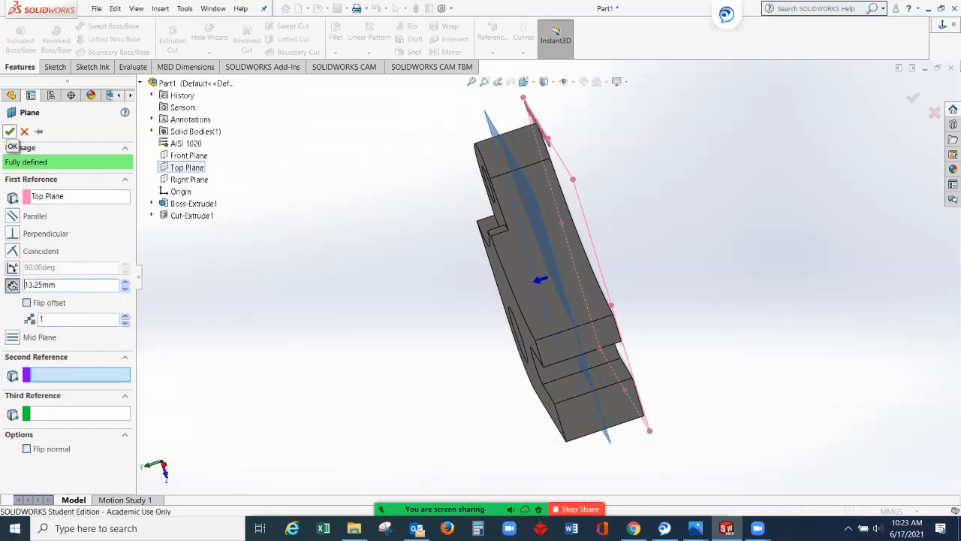
- Create the mid-thickness plane and mirror the Cut-Extrude1 feature about it to the bracket's opposite face
click(10, 131)
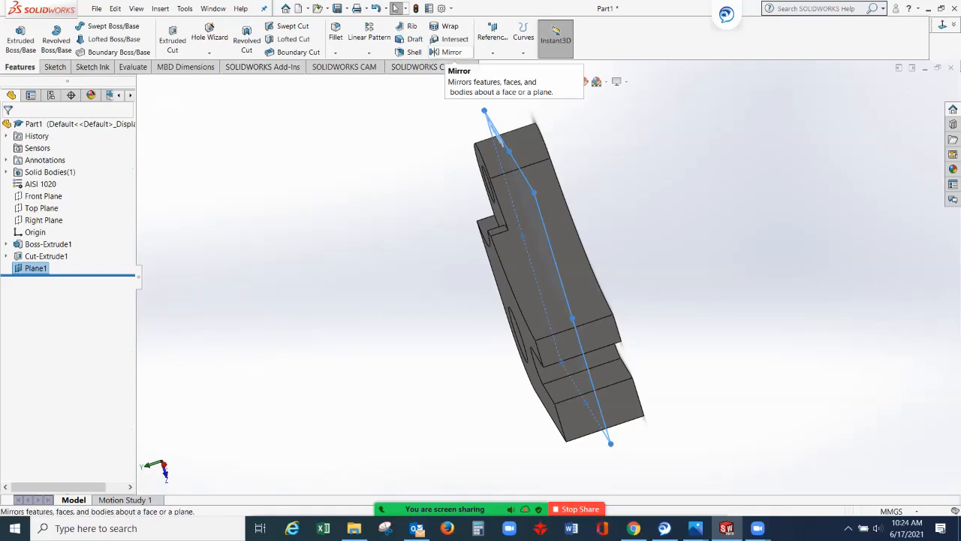
click(451, 52)
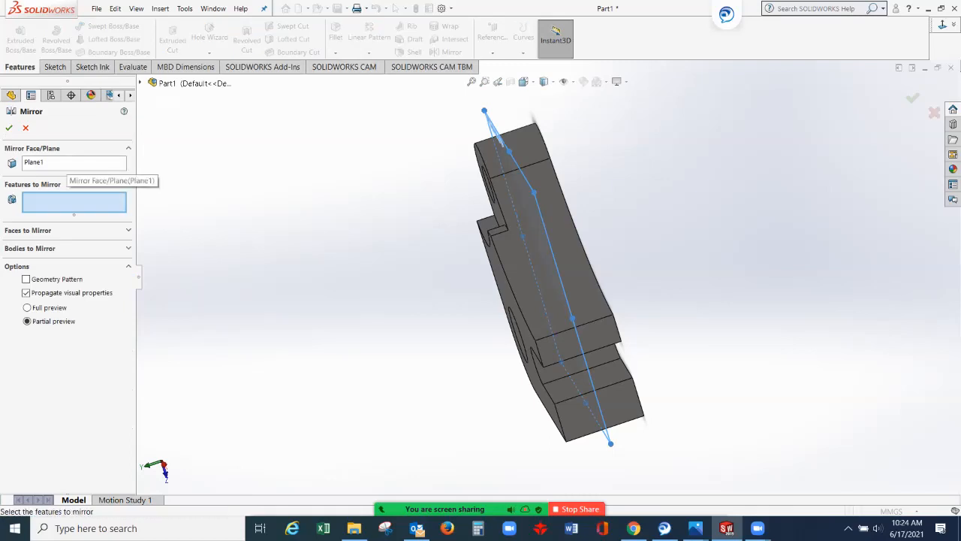
click(68, 162)
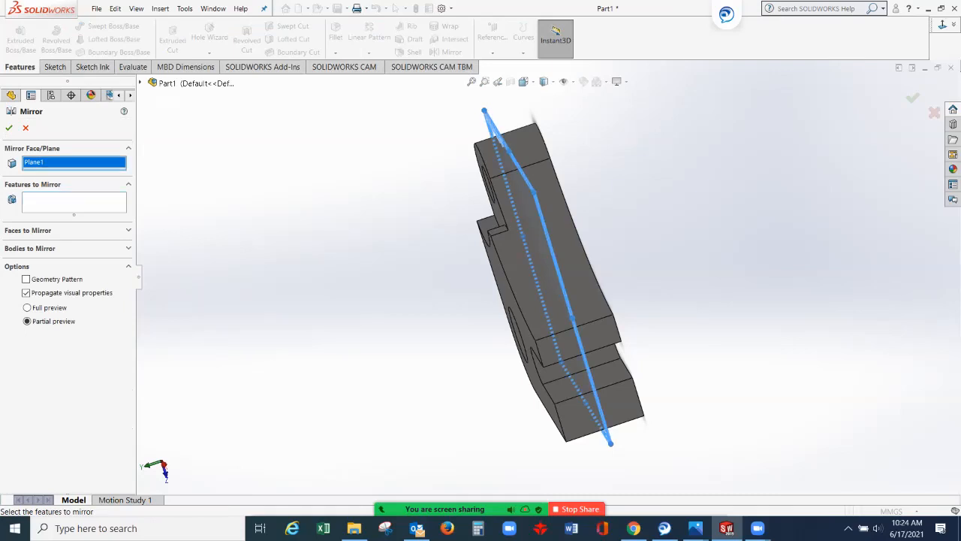
click(74, 202)
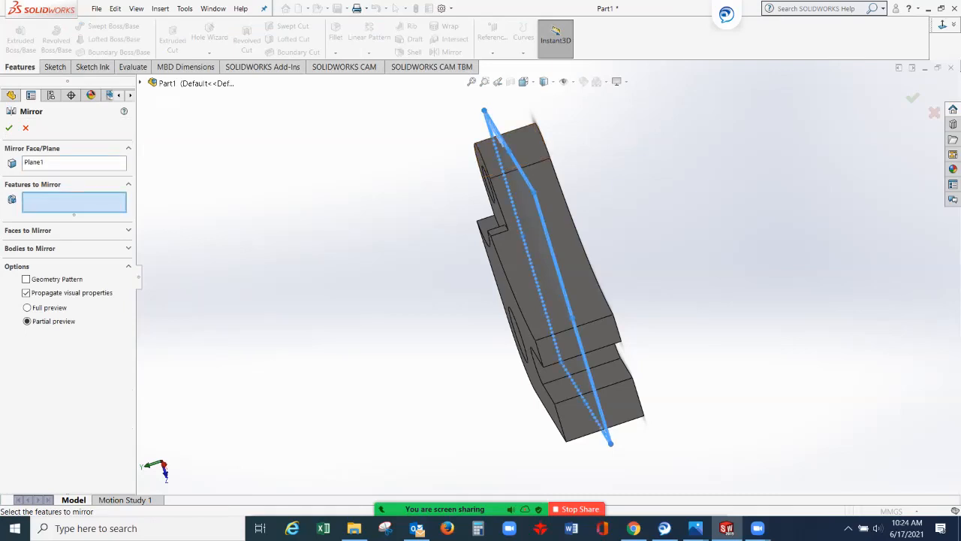
click(140, 82)
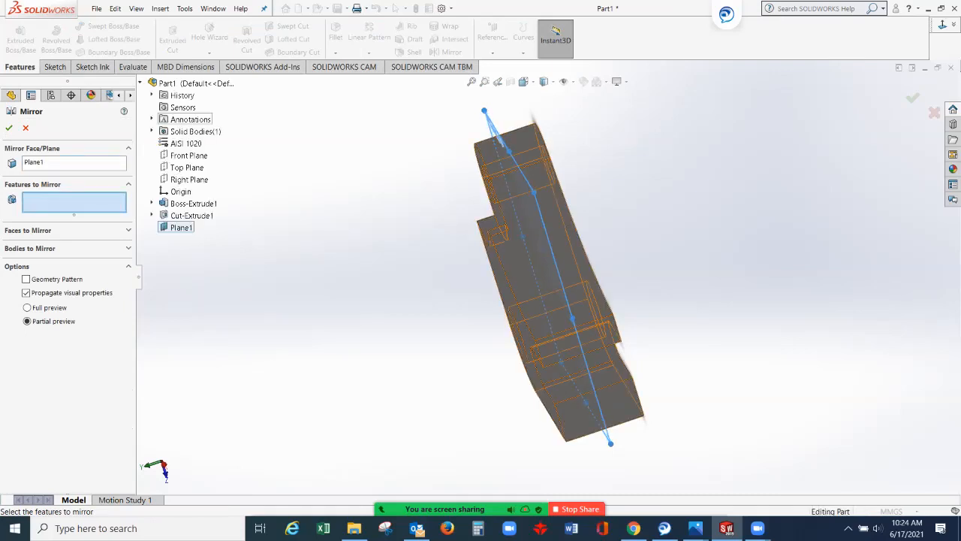
click(192, 216)
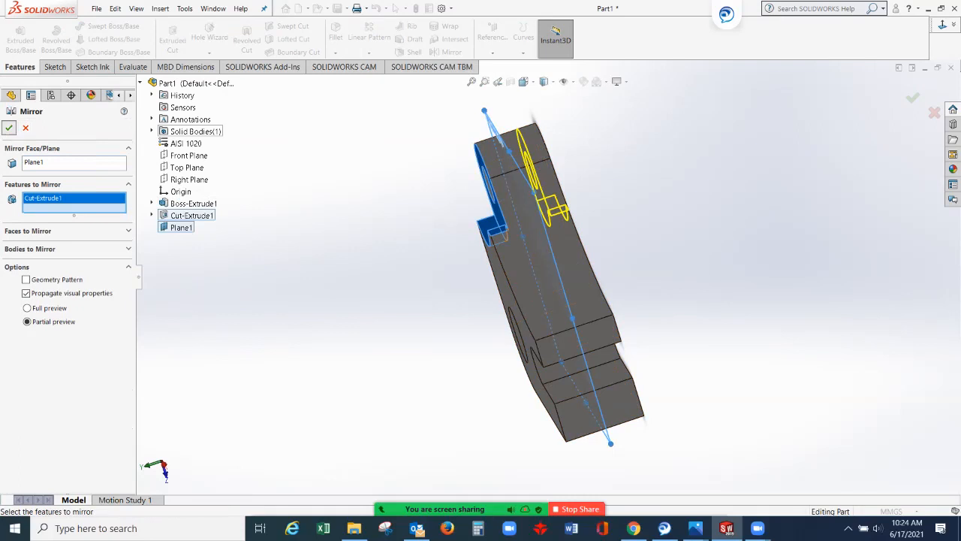
click(8, 127)
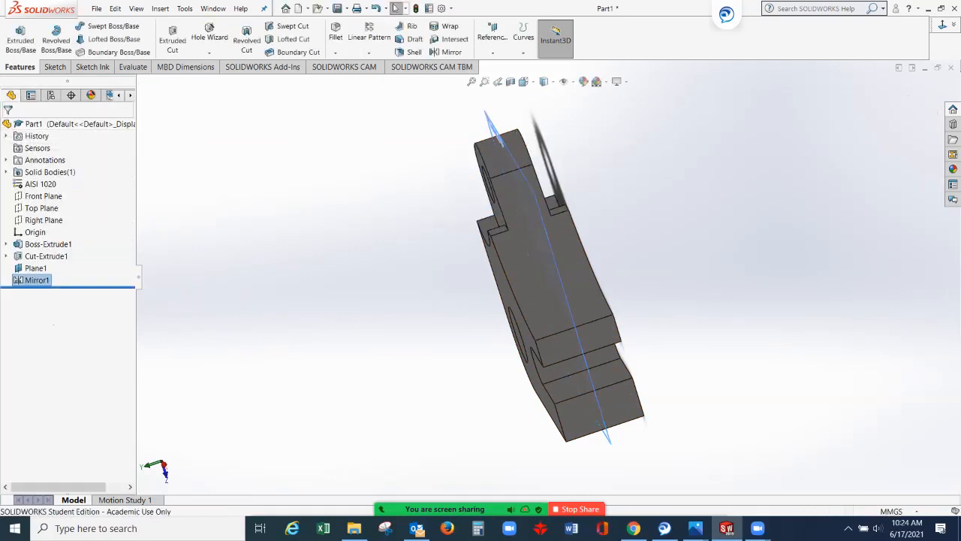
key(Escape)
- On the mid-thickness plane, sketch a 3 Point Corner Rectangle about 34 mm wide from the lower slotted-end corner, extending above the curved edge
mouse_move(451, 301)
middle_down()
mouse_move(526, 300)
mouse_move(455, 300)
middle_up()
key(ctrl+7)
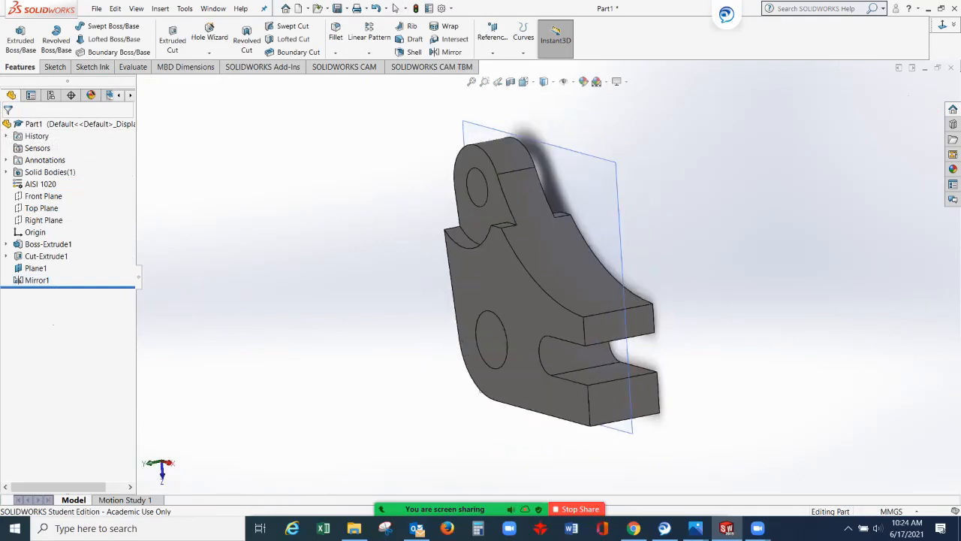
middle_drag(607, 323, 581, 324)
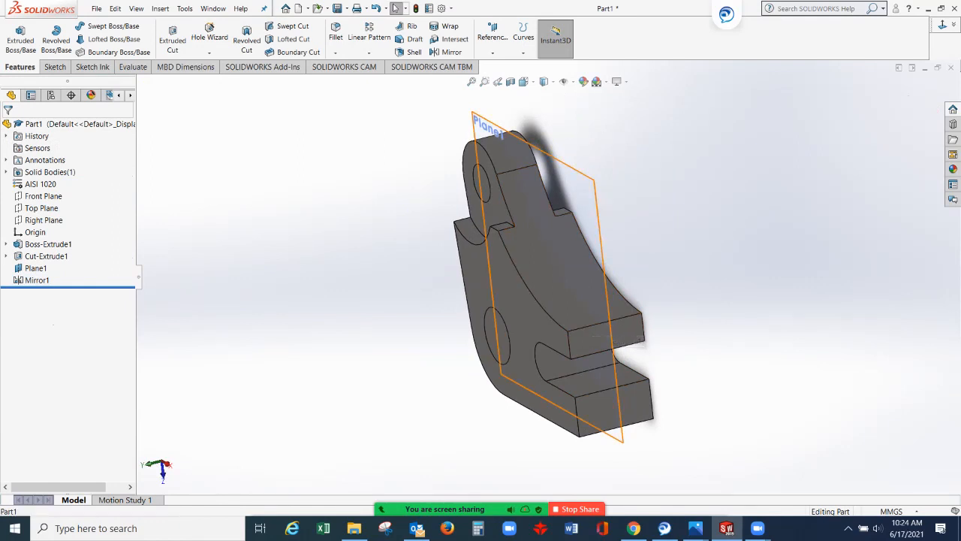
click(594, 199)
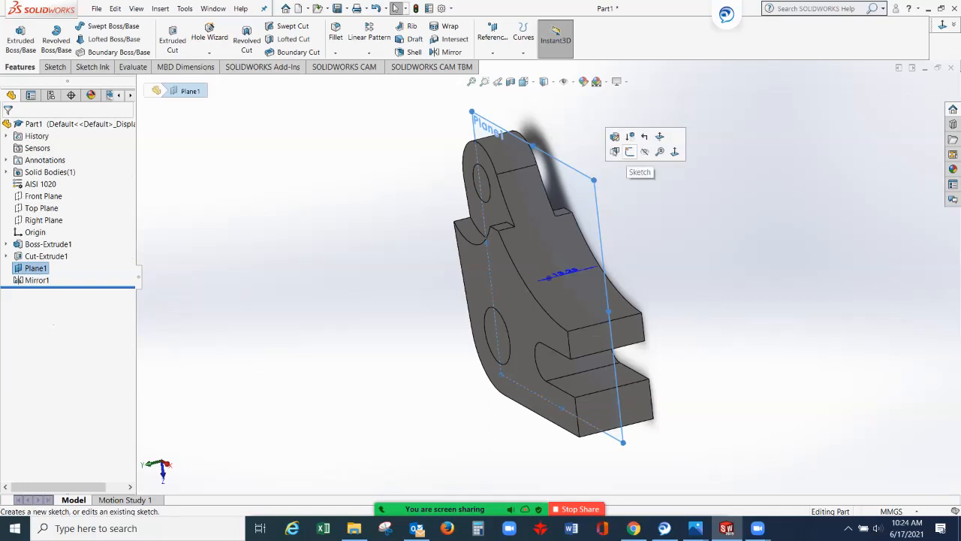
click(629, 151)
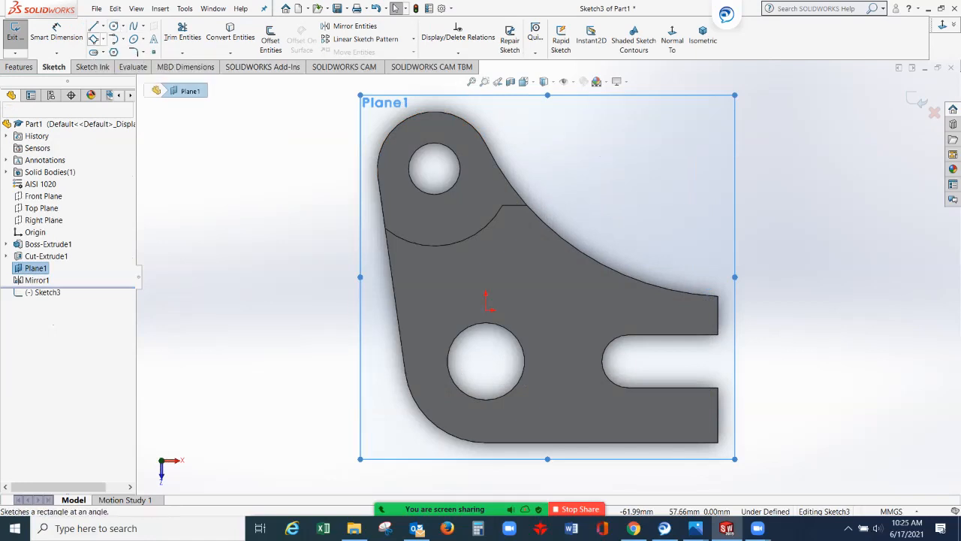
click(102, 39)
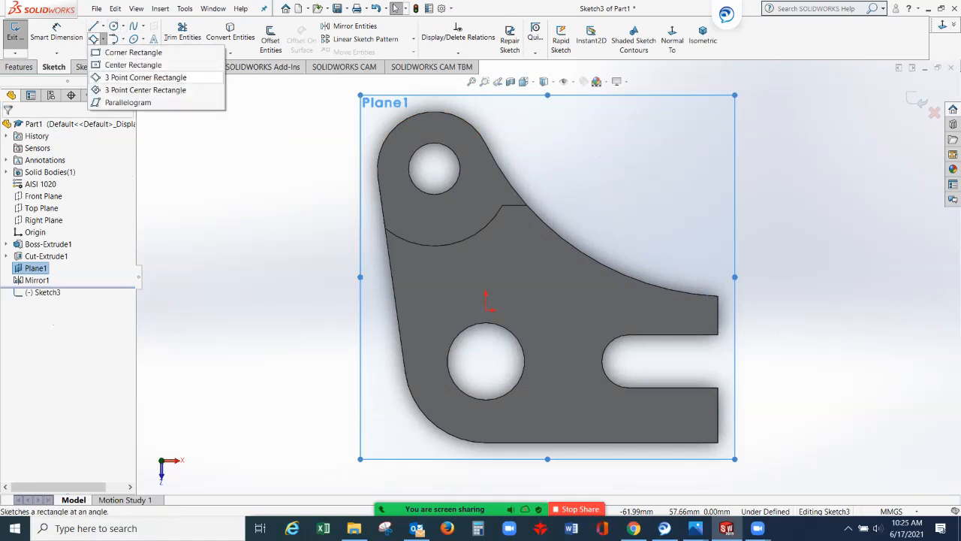
click(143, 77)
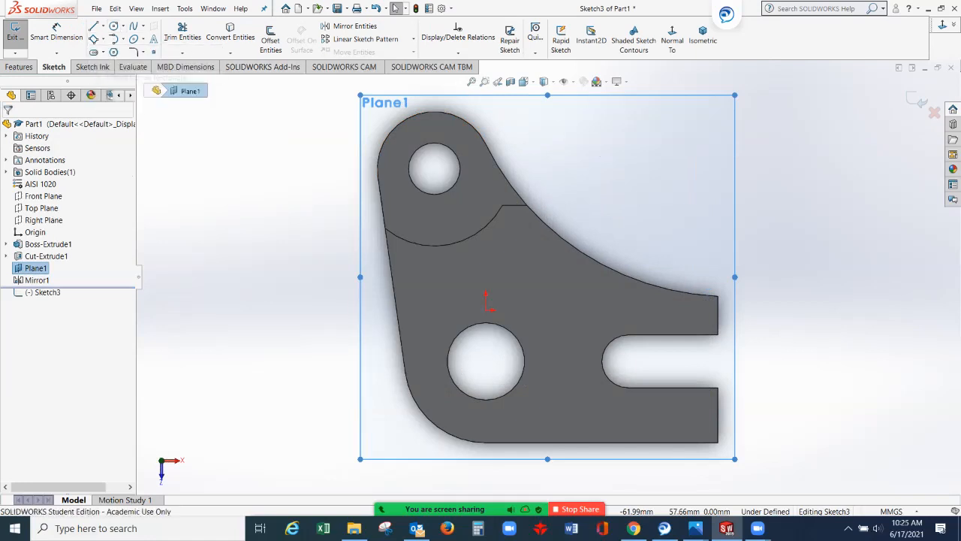
click(719, 443)
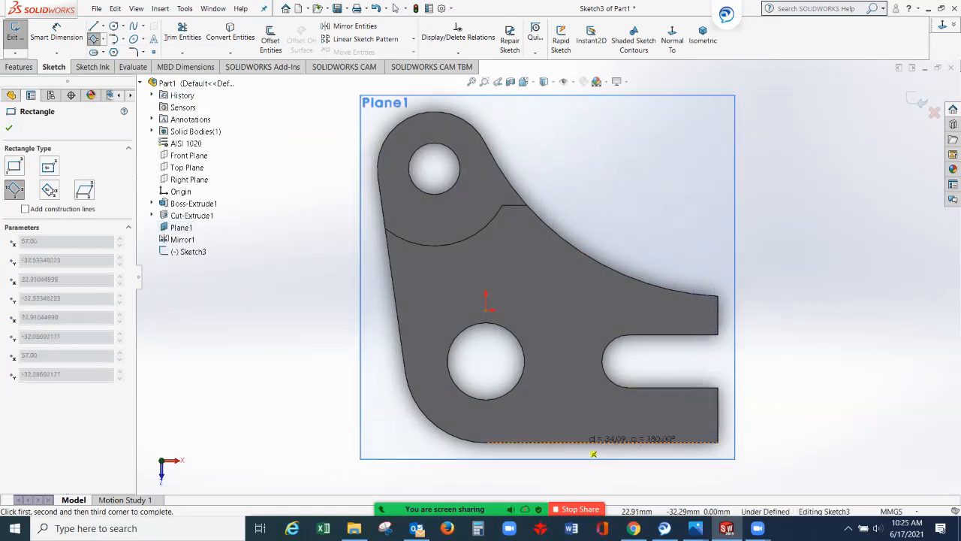
click(579, 443)
click(644, 202)
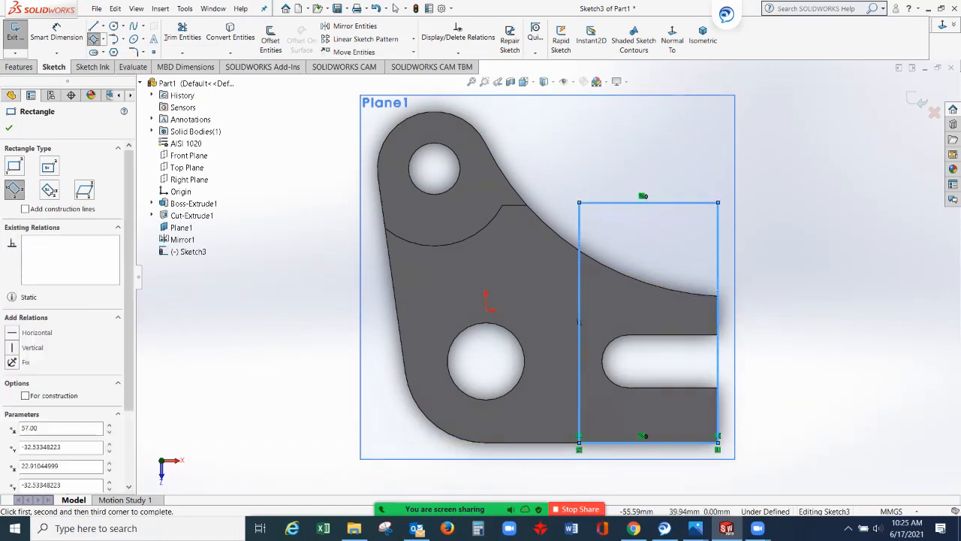
click(396, 9)
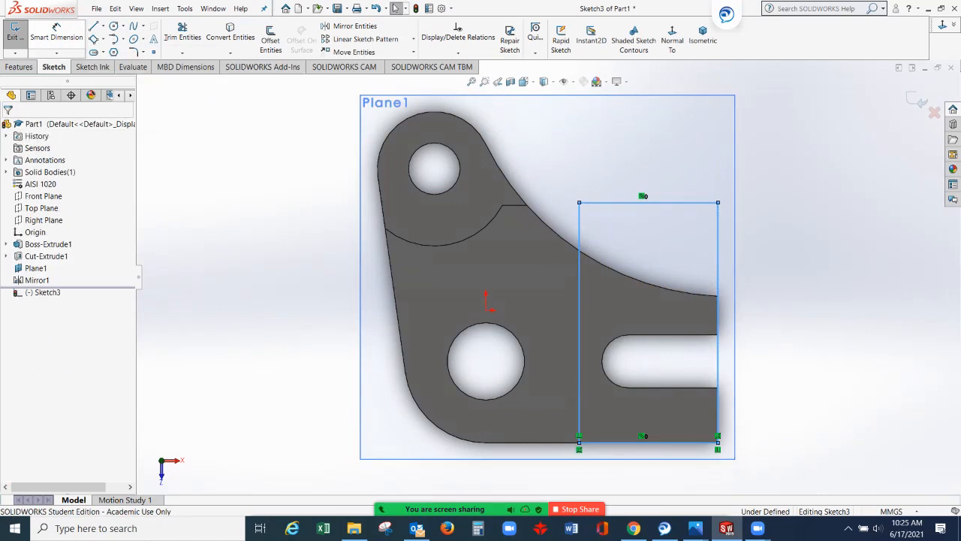
- Consult the q3b.PNG front view and dimension the rectangle's width to 38 mm
mouse_move(695, 528)
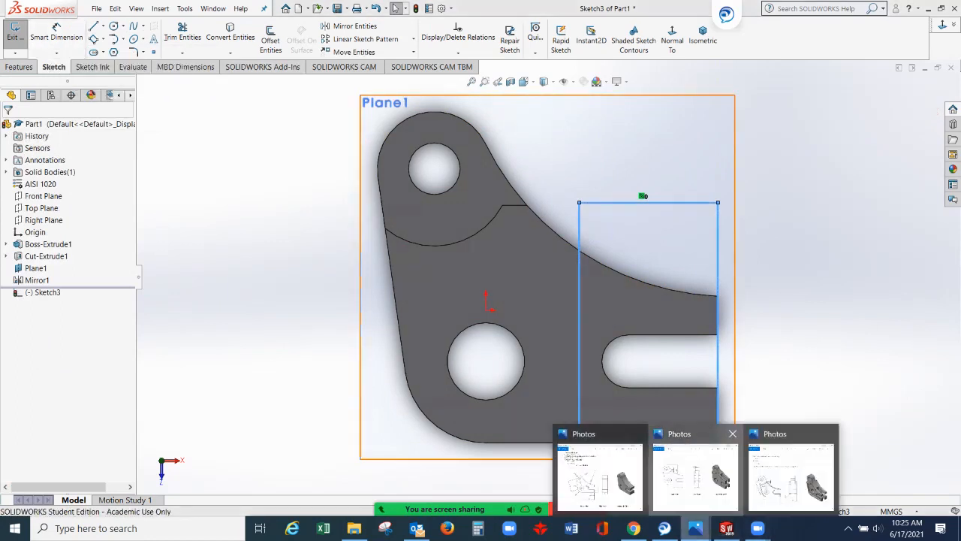
click(696, 473)
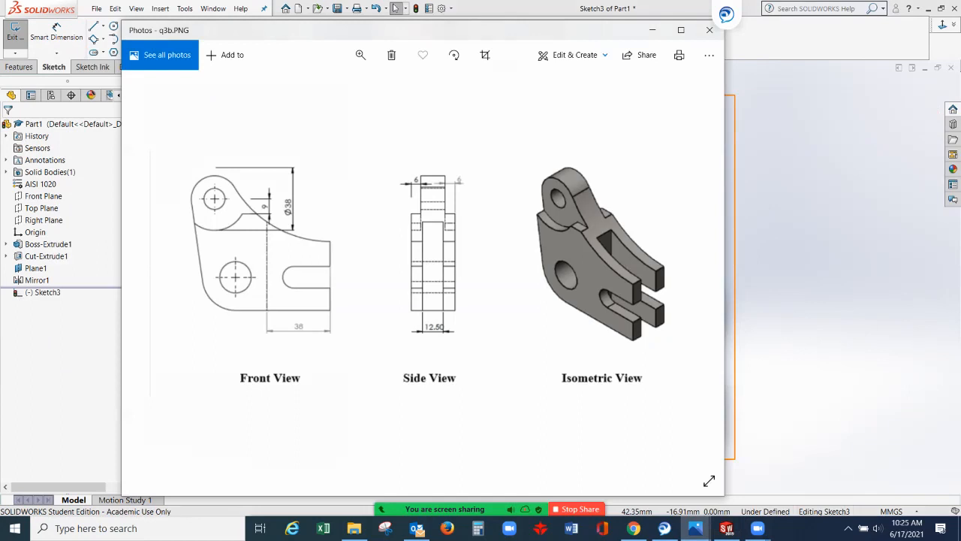
click(652, 30)
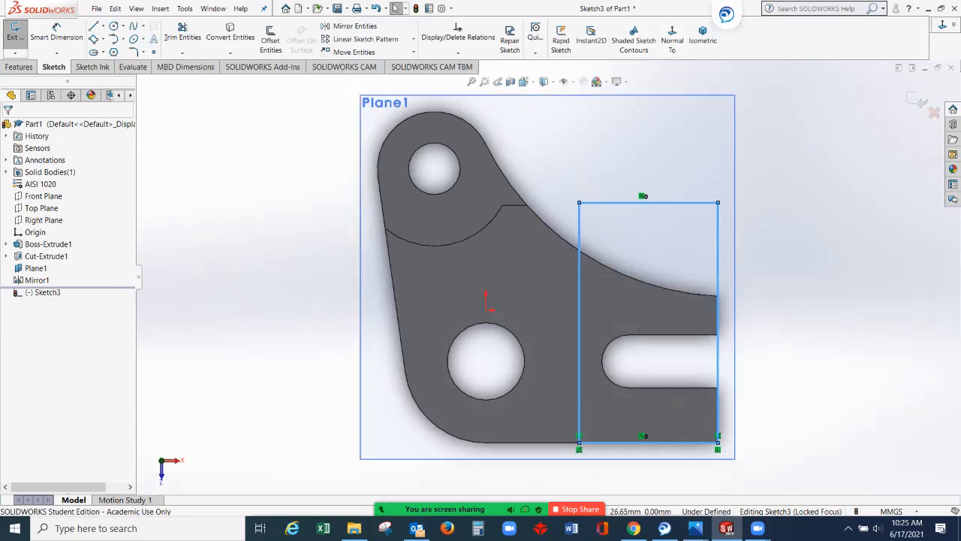
double_click(668, 203)
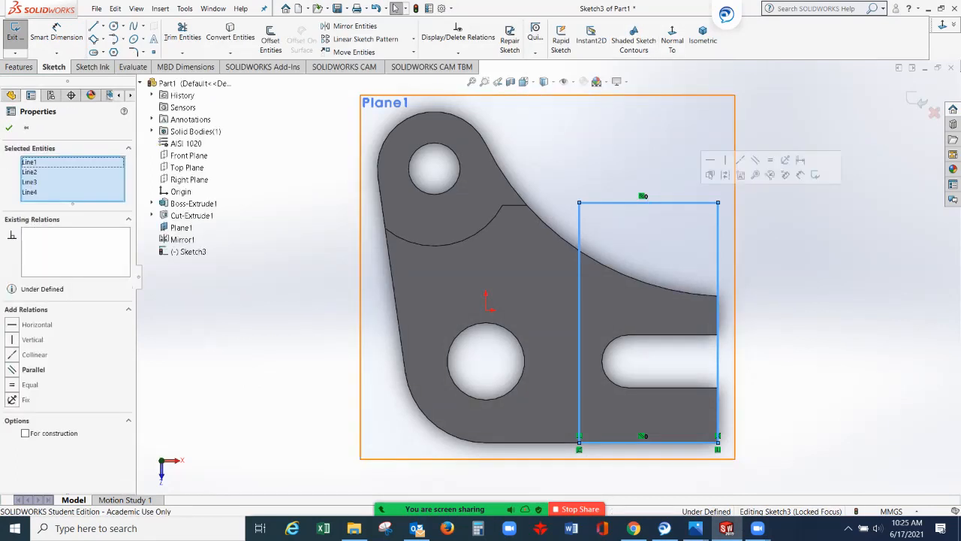
key(Escape)
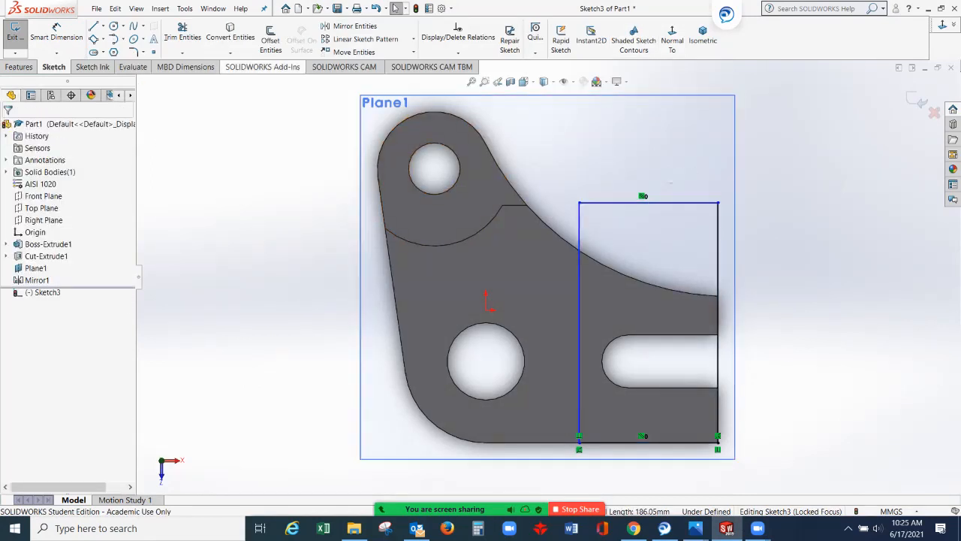
click(57, 33)
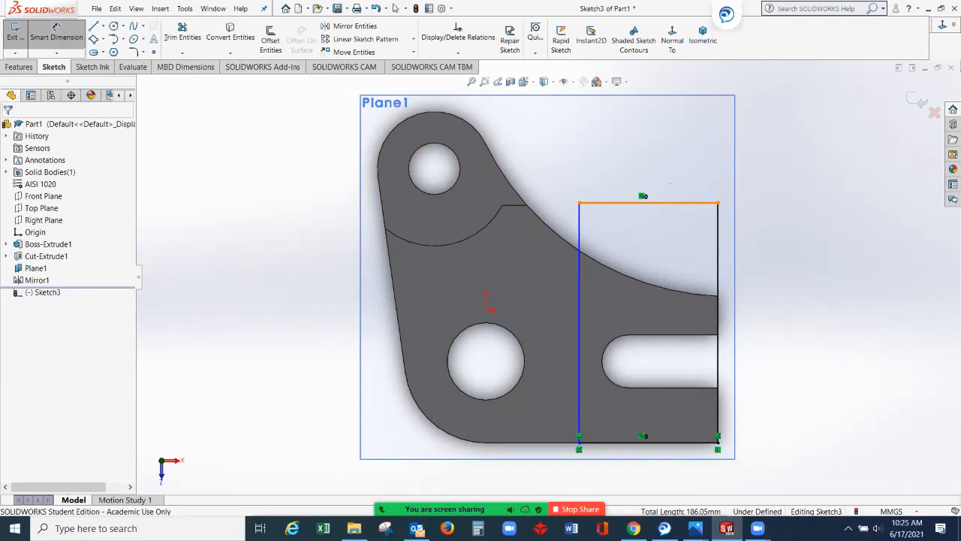
click(661, 202)
click(669, 164)
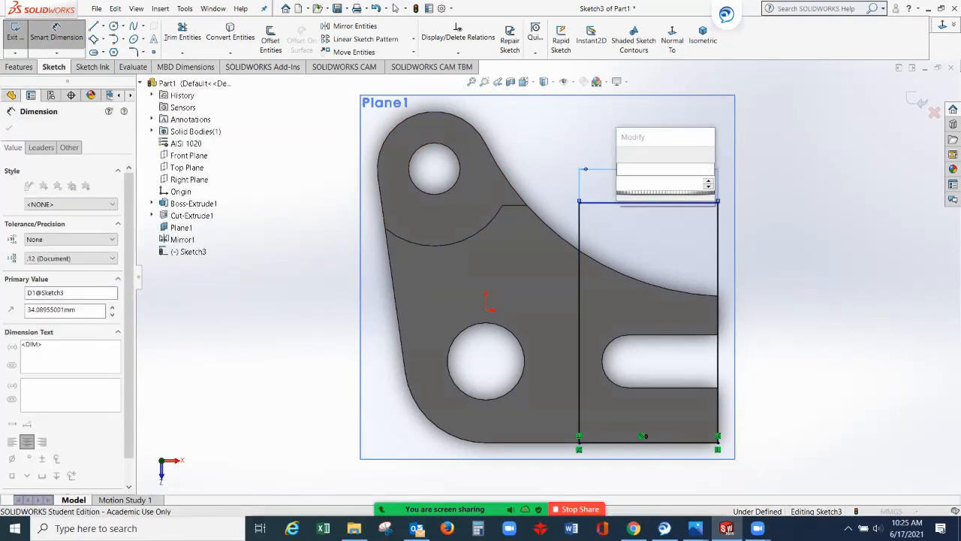
text(38)
key(Return)
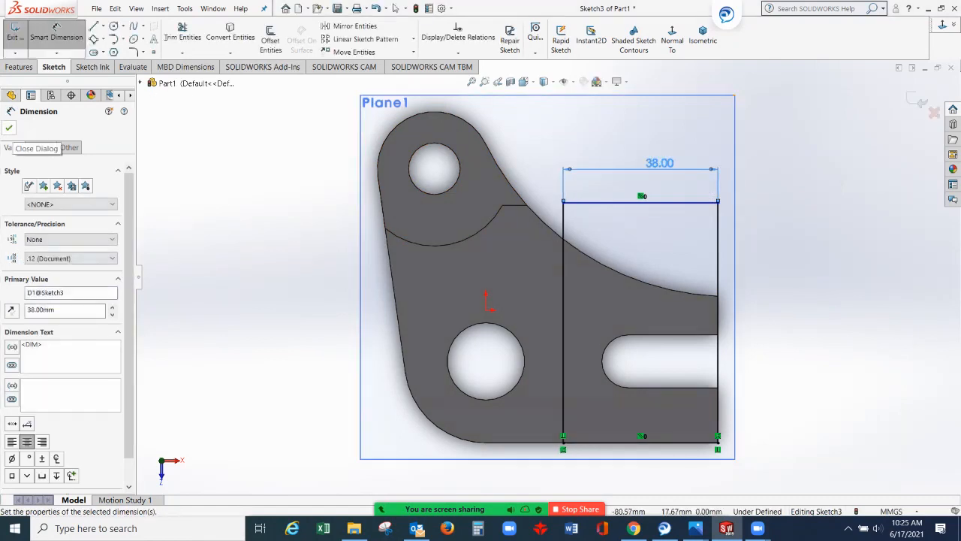
click(9, 128)
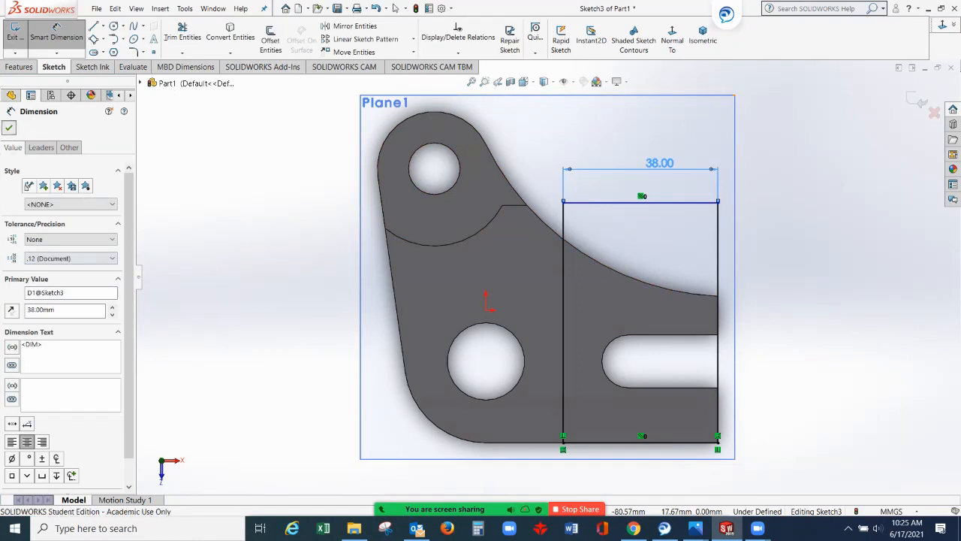
- Start an Extruded Cut from the rectangle sketch with a blind first-direction depth of 12.5/2 mm
click(19, 67)
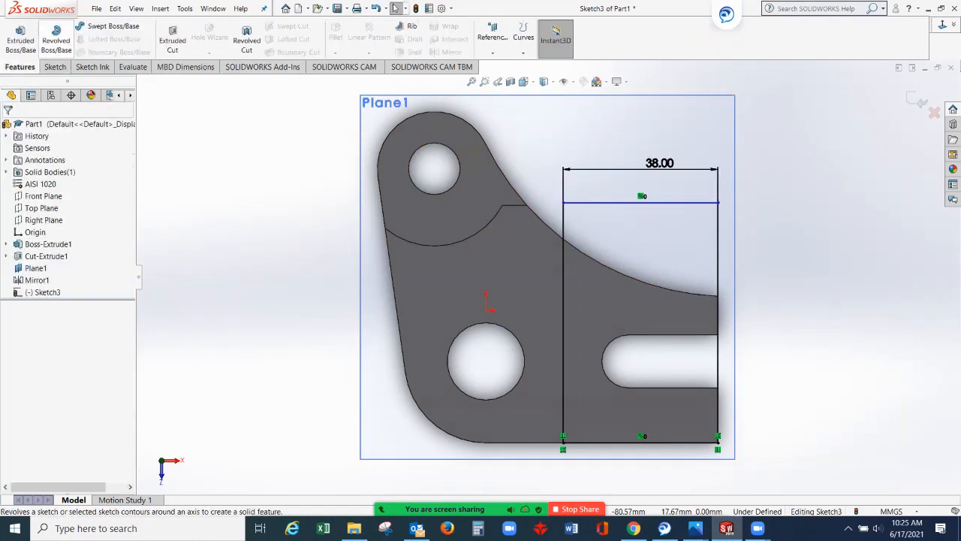
click(172, 41)
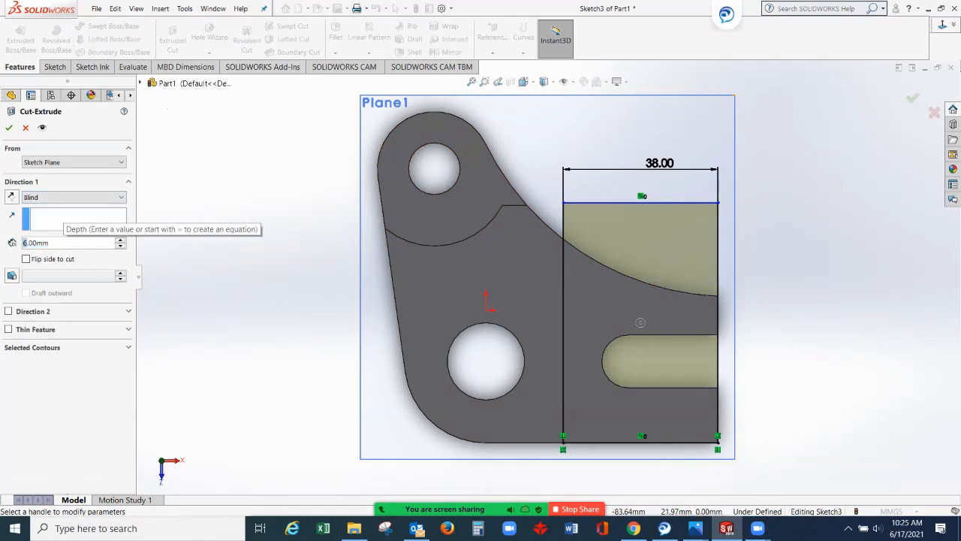
text(12)
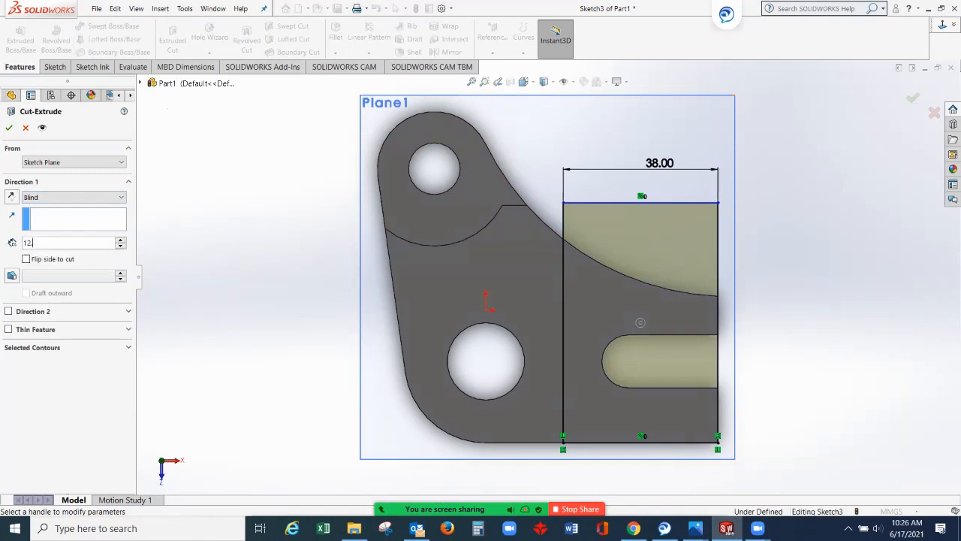
text(.5/2)
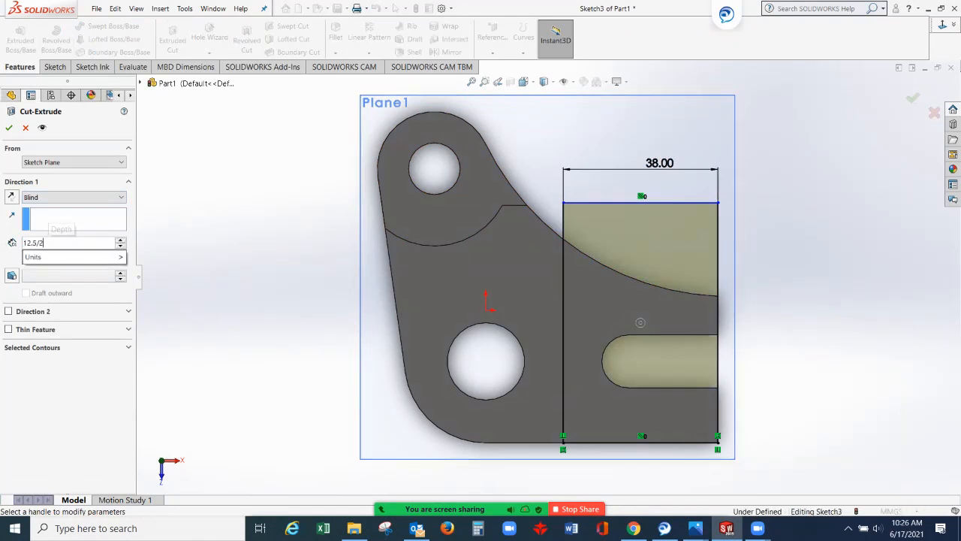
key(Return)
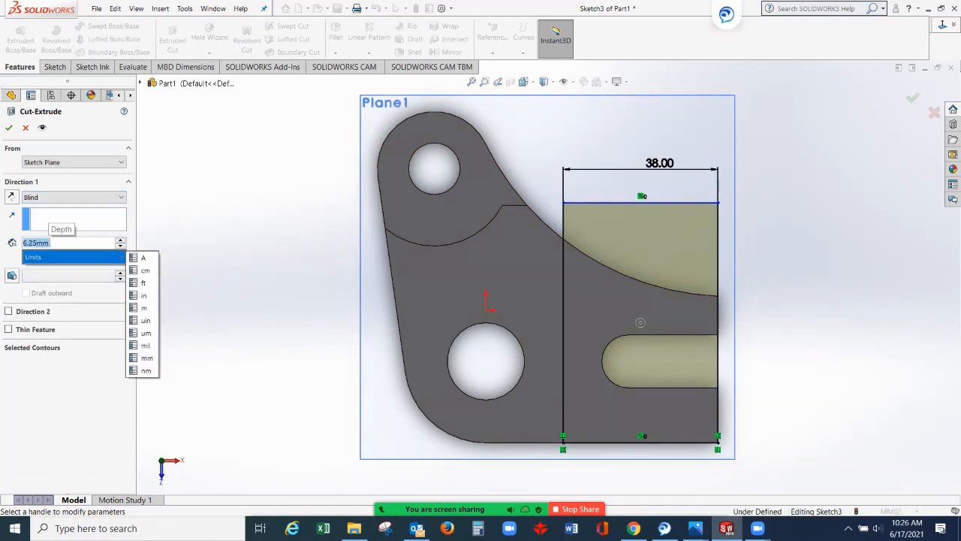
key(Escape)
- Enable Direction 2 with a blind depth of 12.5/2 mm and complete the central slot cut
click(9, 311)
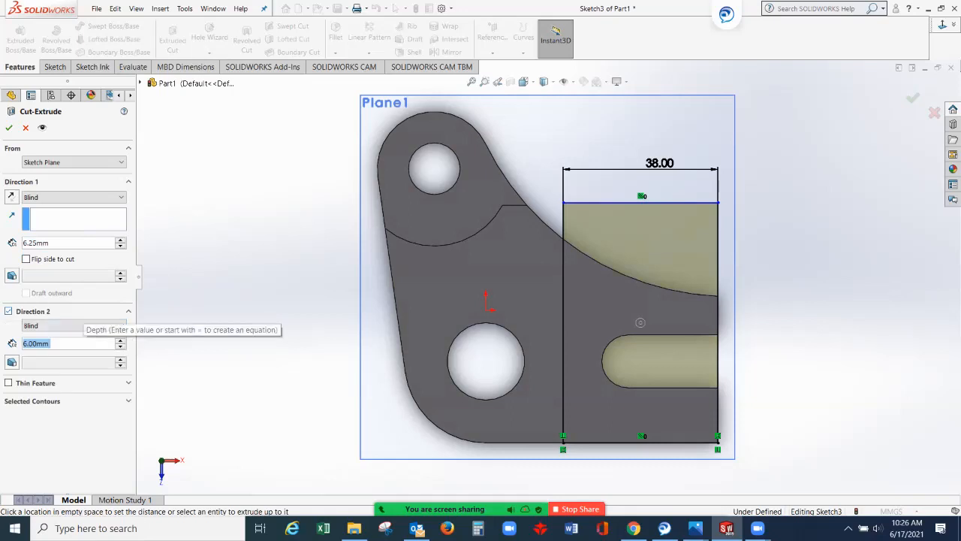
text(12)
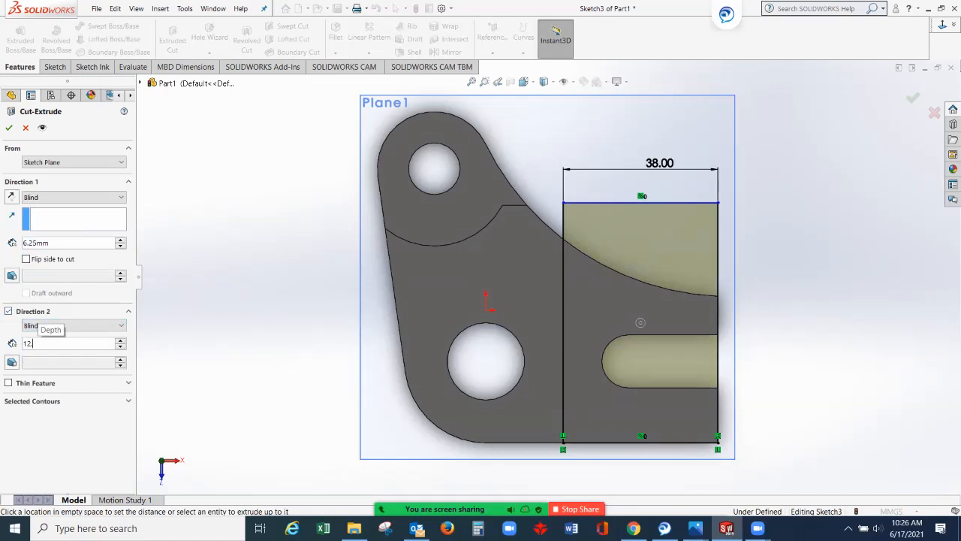
text(.5/2)
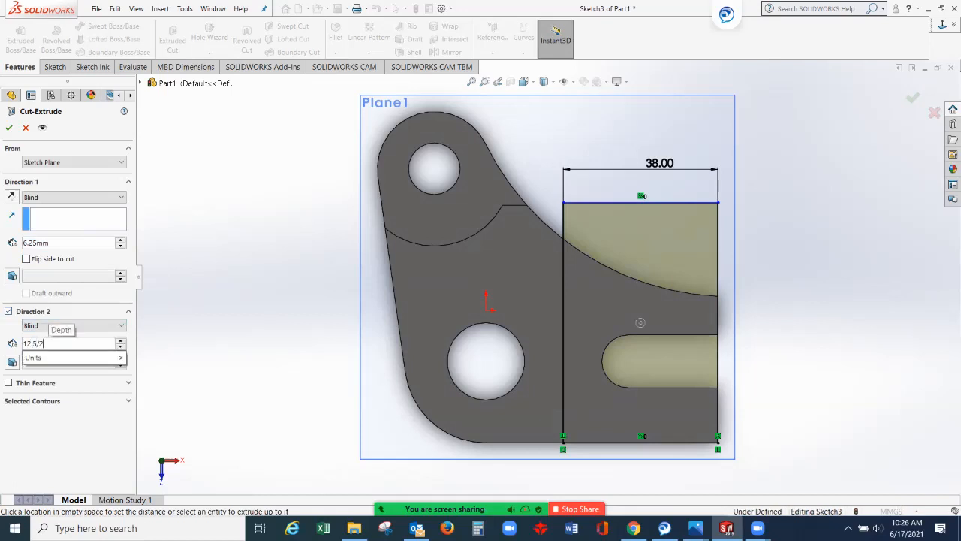
key(Return)
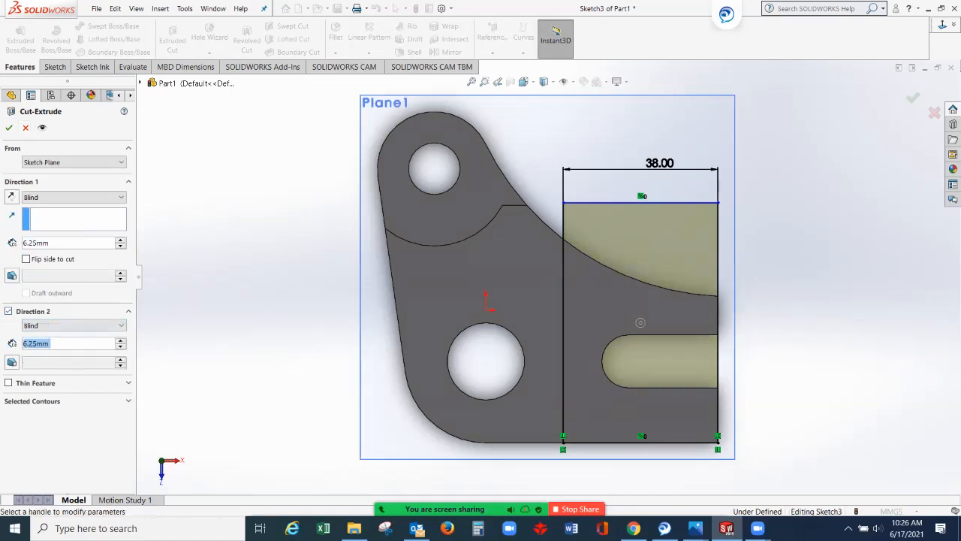
click(9, 128)
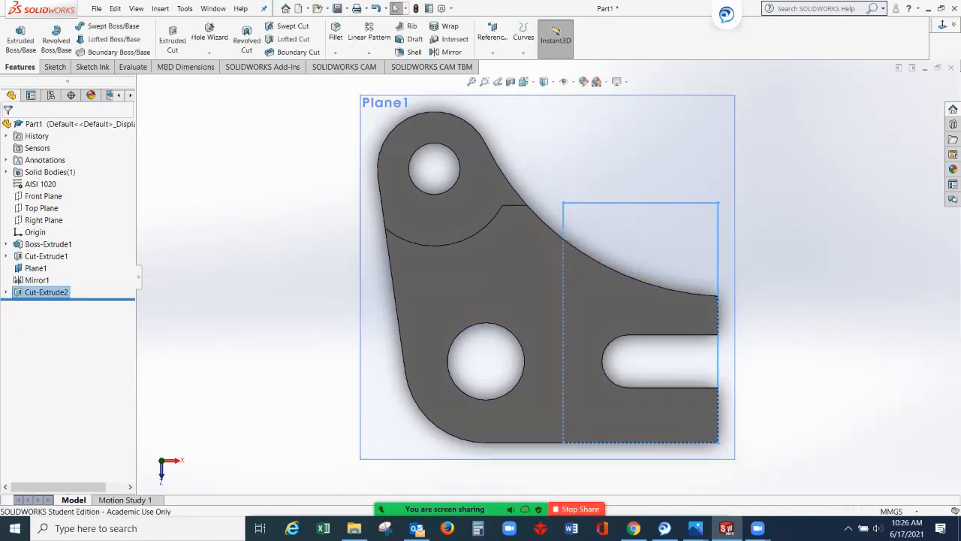
key(Escape)
- Inspect the cut bracket in 3D and calculate its mass properties
middle_drag(661, 301, 583, 349)
key(f)
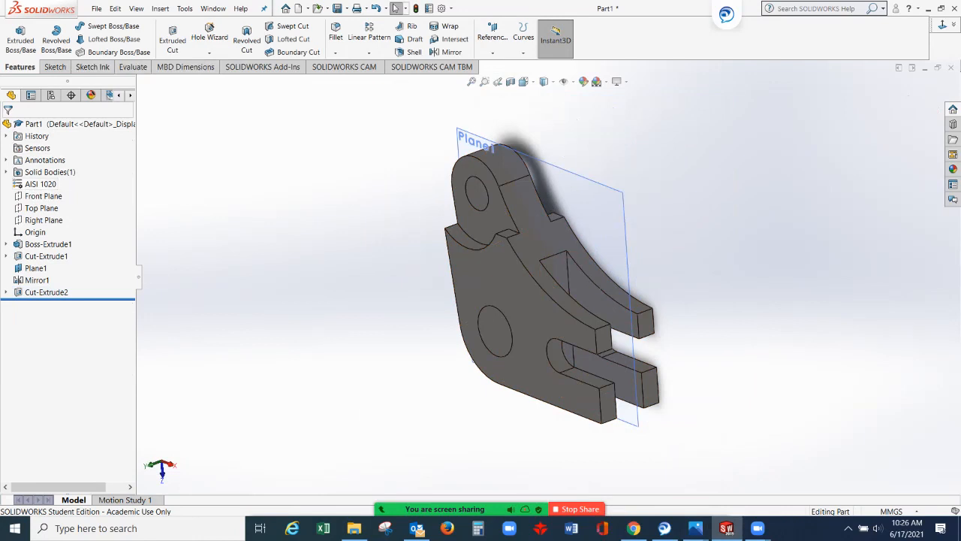
click(133, 67)
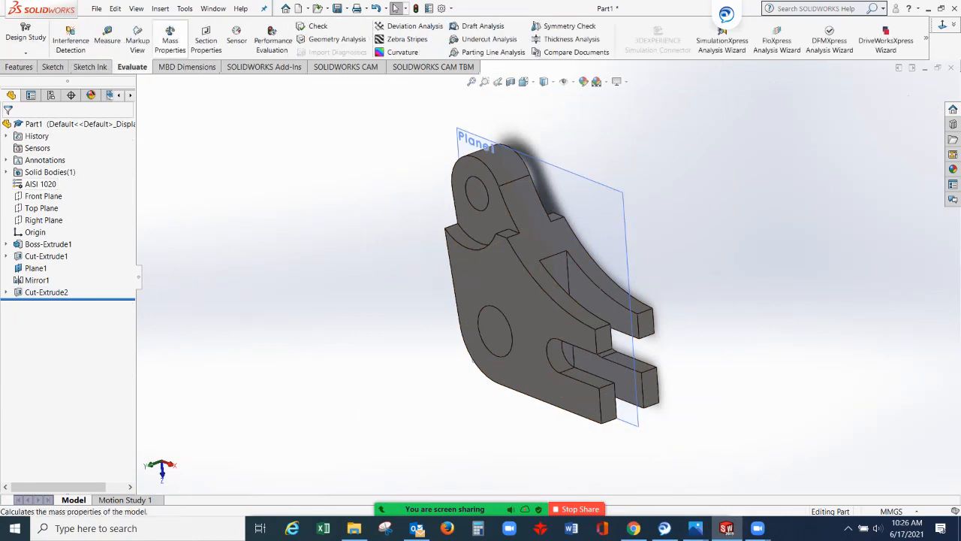
click(169, 42)
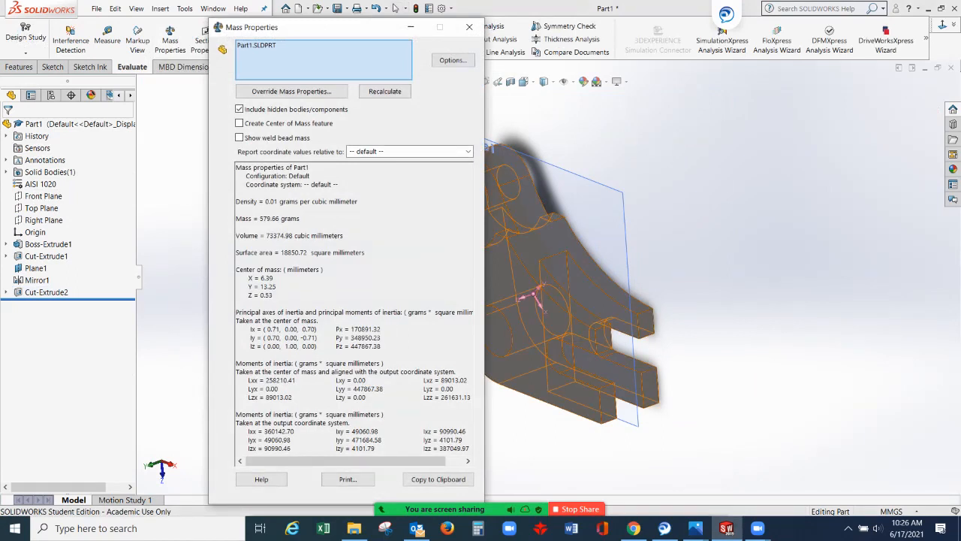
click(469, 27)
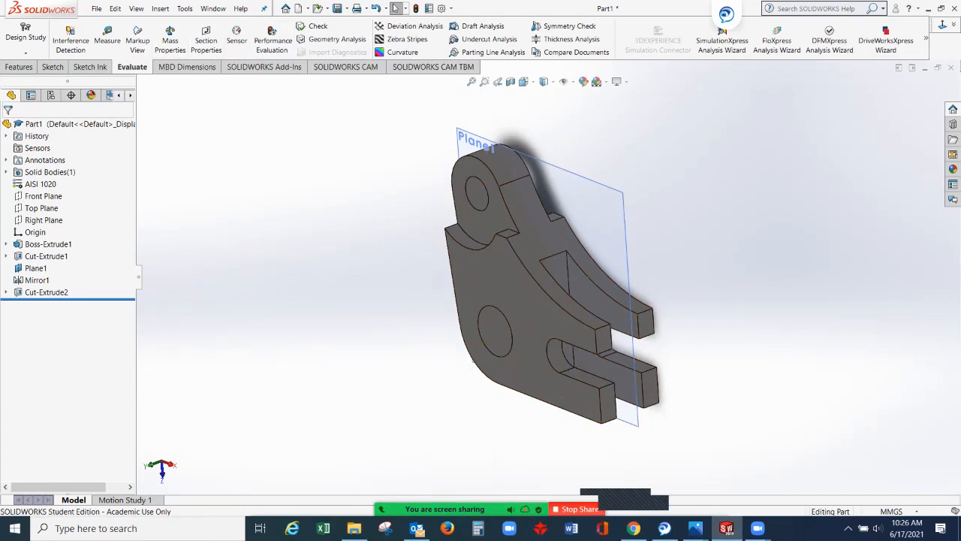
click(710, 500)
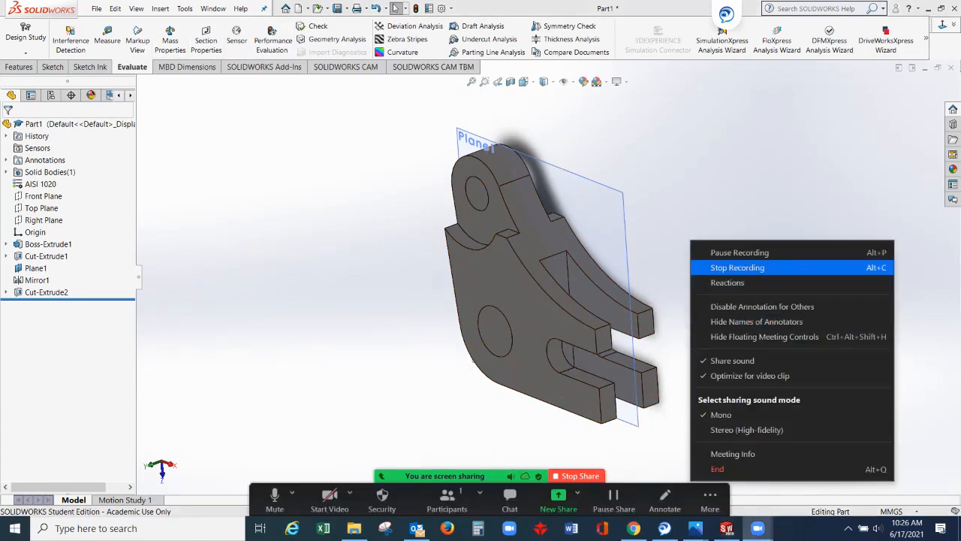